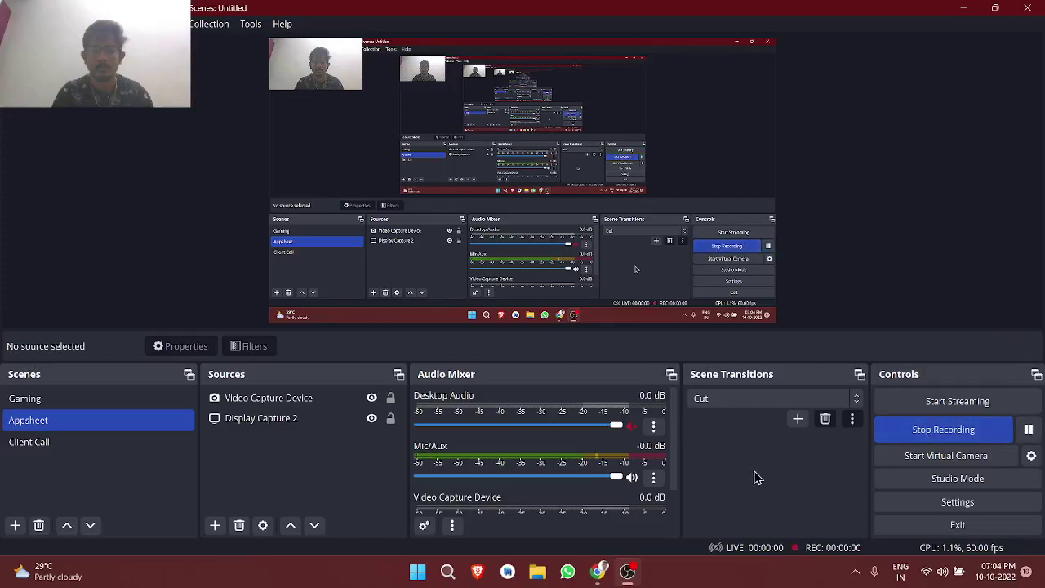
# Start the OBS Studio screen recording
pyautogui.click(612, 572)
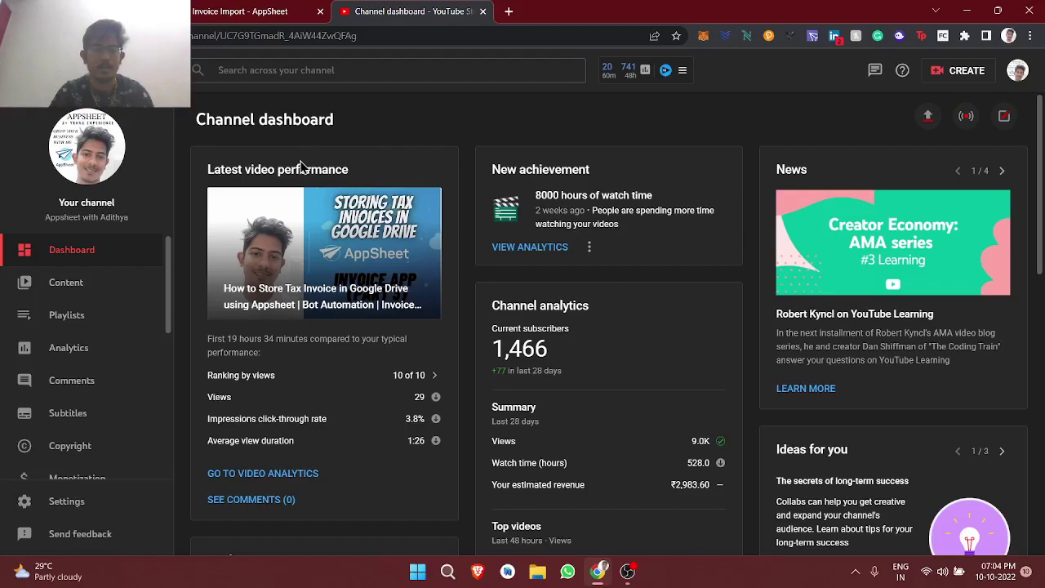
# Switch to the 'Invoice Import - AppSheet' editor tab
pyautogui.click(274, 9)
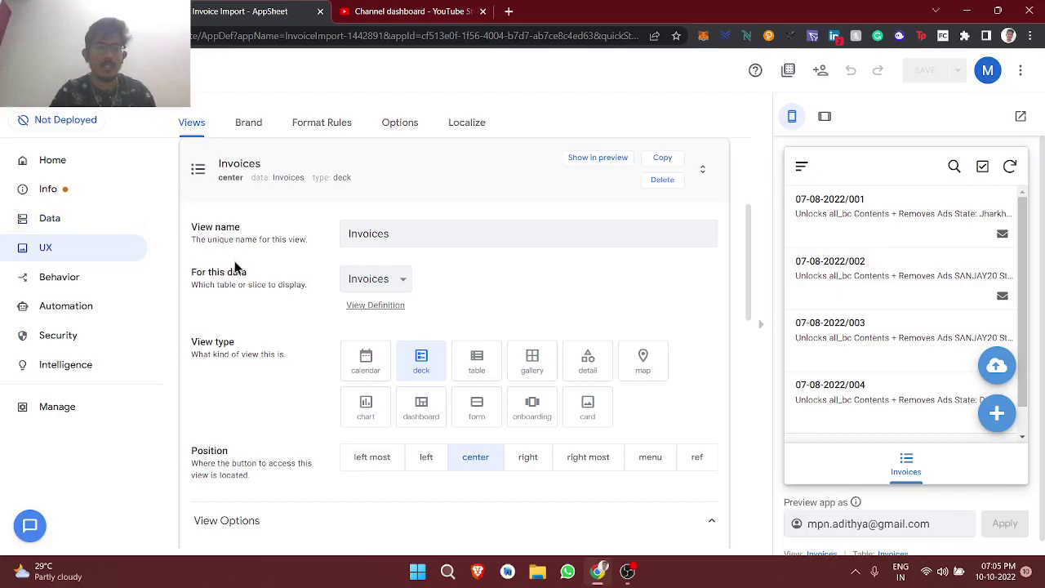
# From Data > Columns and the Tables list, open the Invoices table's source spreadsheet
pyautogui.scroll(3, 235, 268)
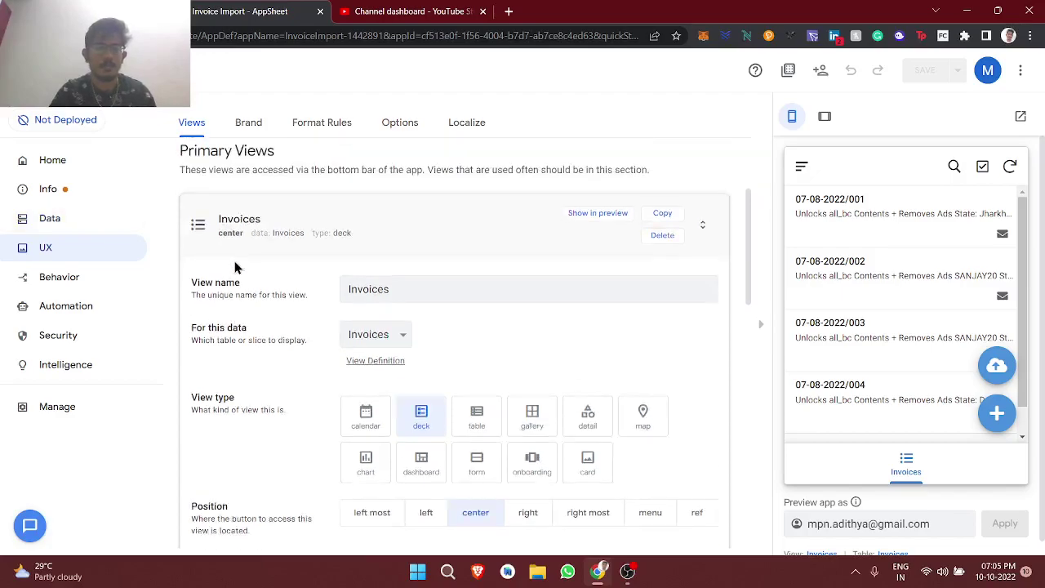
pyautogui.scroll(-3, 225, 321)
pyautogui.scroll(-1, 227, 321)
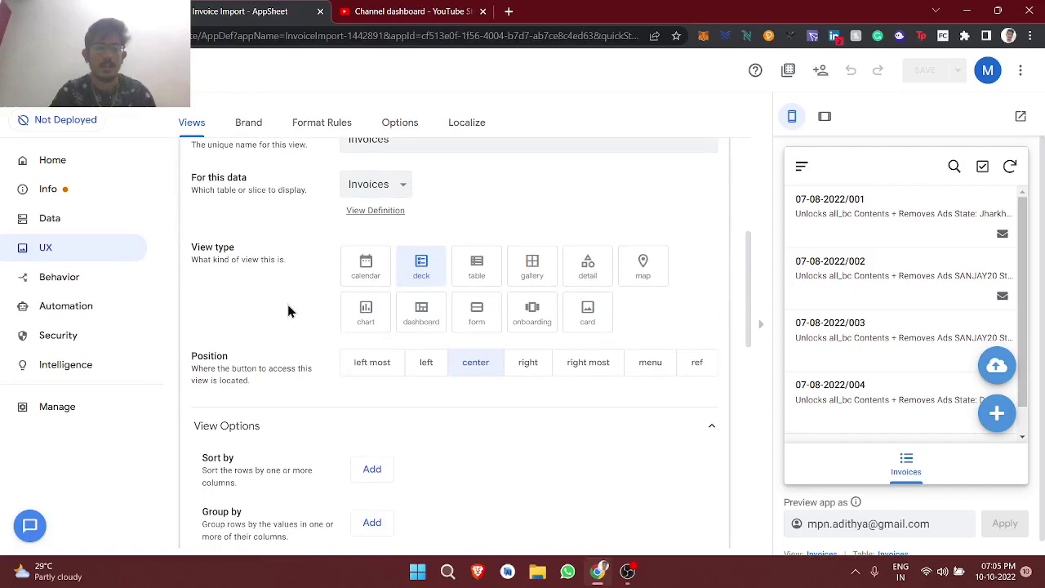
pyautogui.scroll(1, 287, 310)
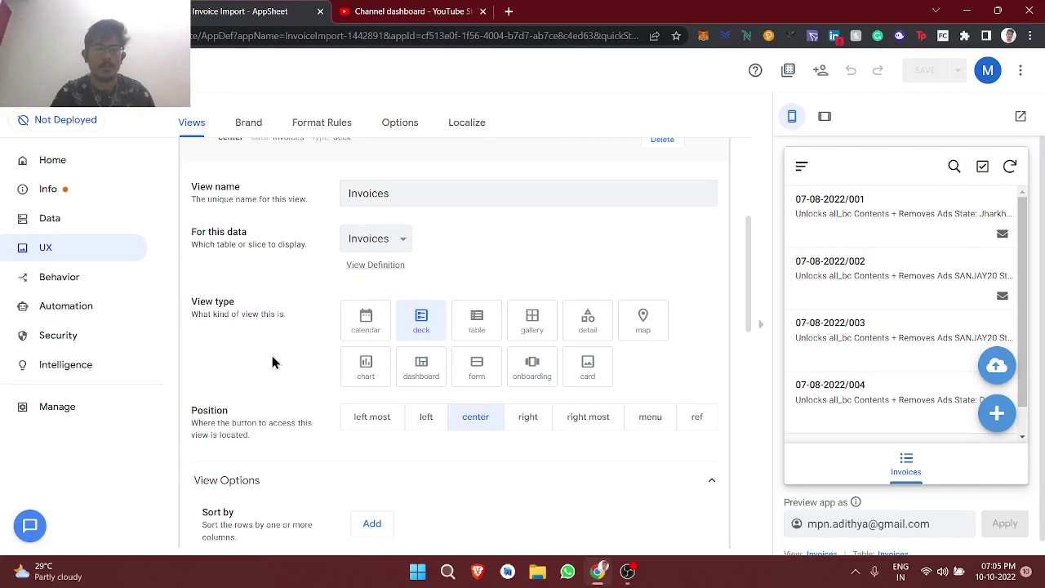
pyautogui.scroll(2, 270, 351)
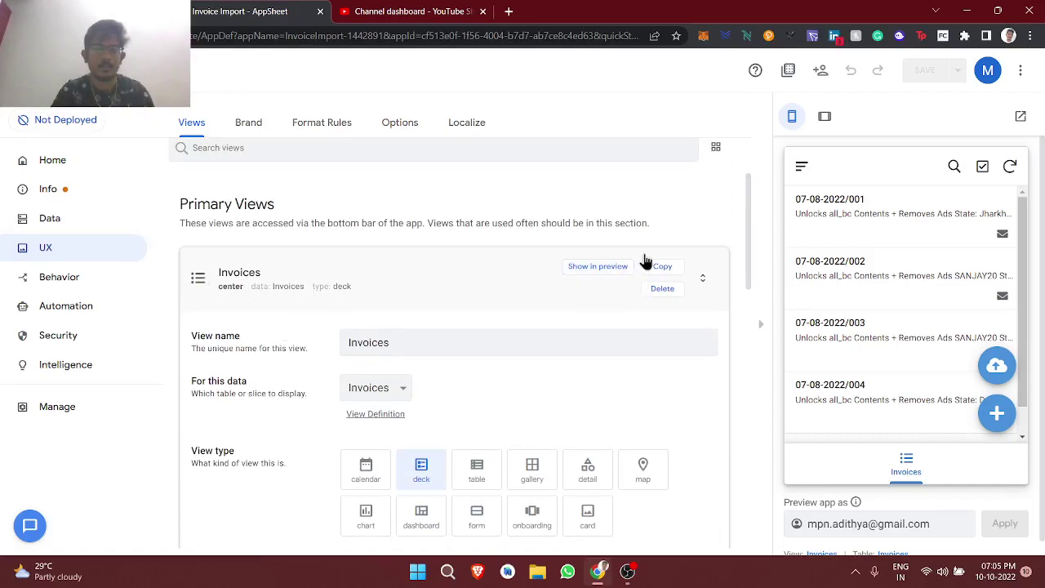
pyautogui.click(121, 219)
pyautogui.click(269, 122)
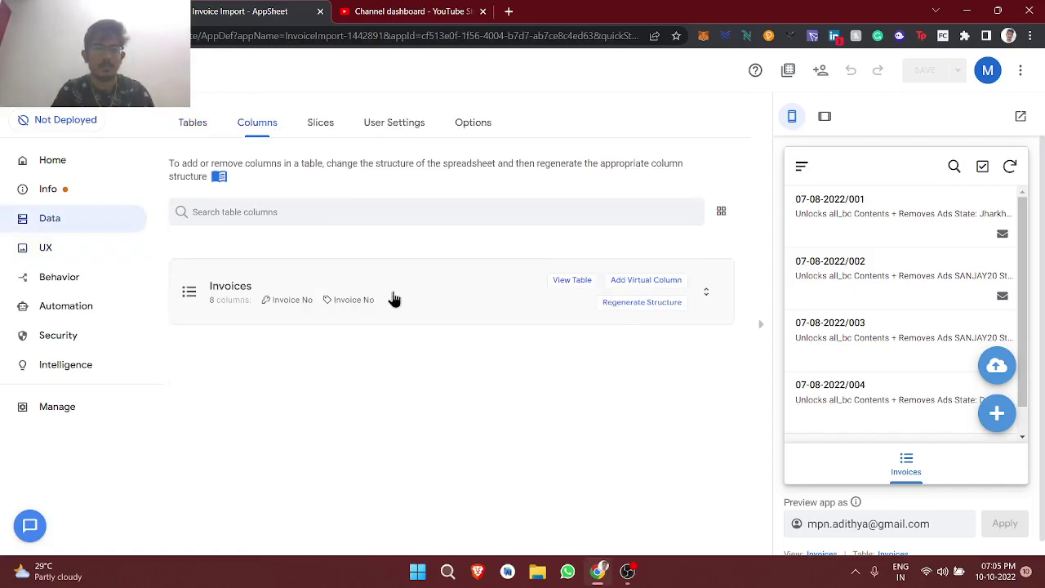
pyautogui.click(434, 307)
pyautogui.scroll(-2, 507, 270)
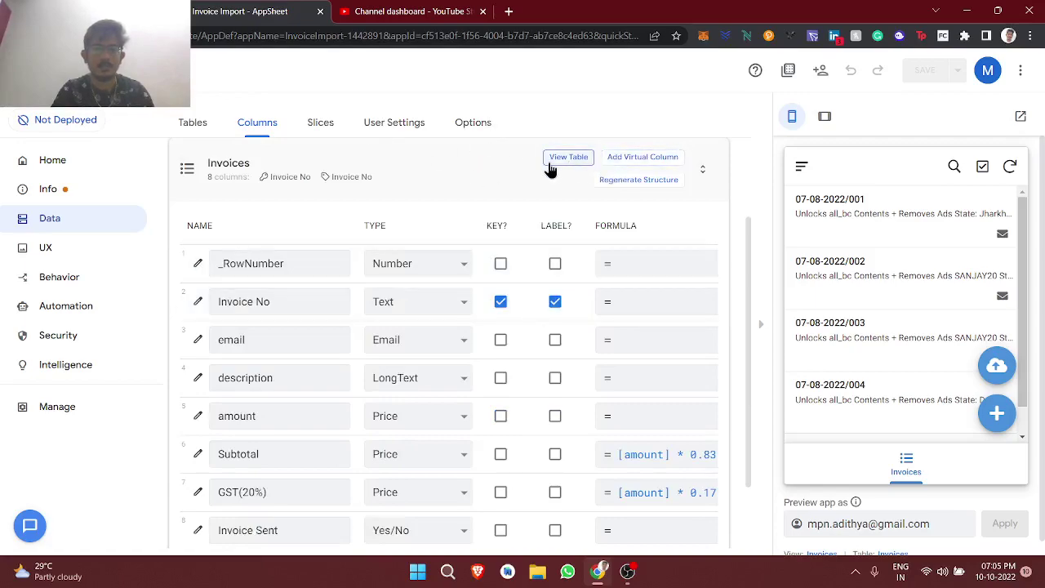
pyautogui.click(192, 121)
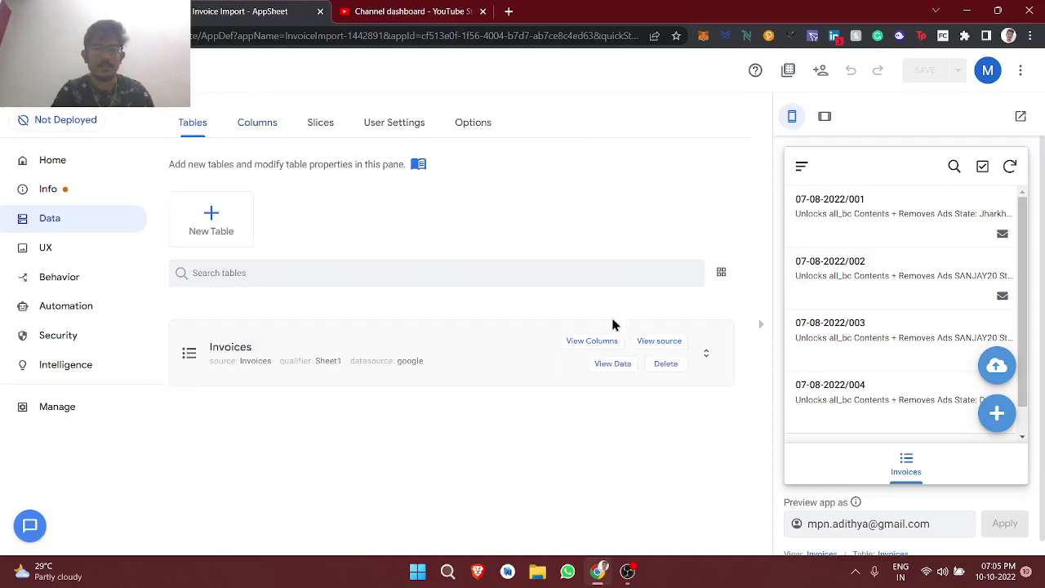
pyautogui.click(656, 341)
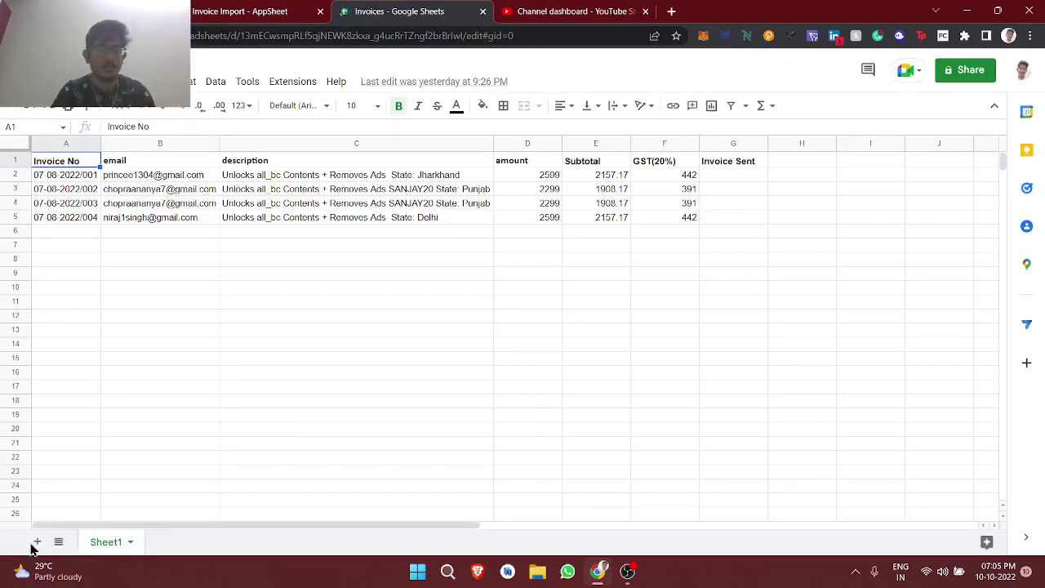
# Add a new blank sheet and rename it 'Menu'
pyautogui.click(37, 542)
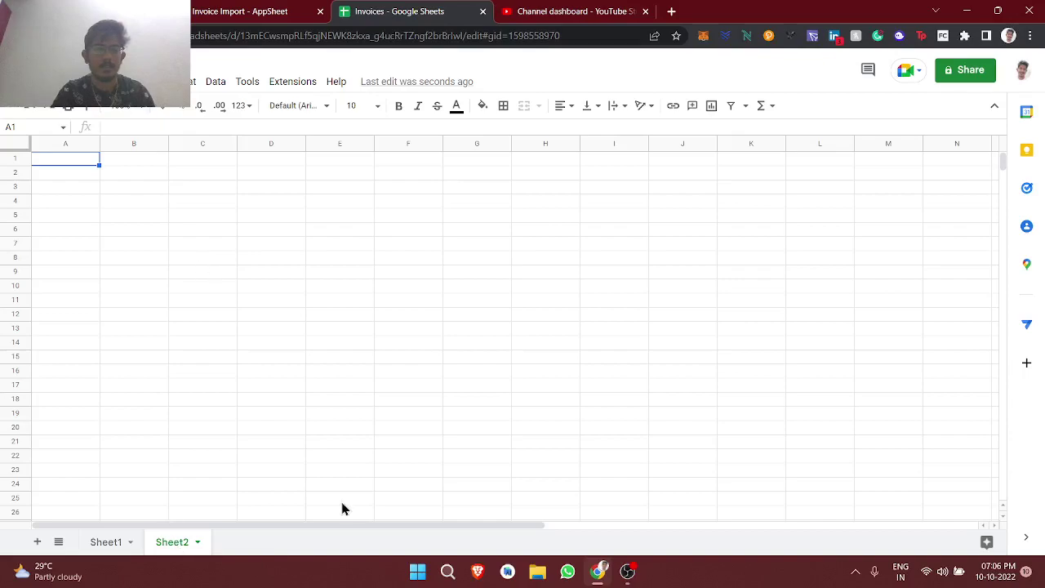
pyautogui.doubleClick(173, 542)
pyautogui.hotkey('ctrl', 'c')
pyautogui.click(176, 542)
pyautogui.hotkey('ctrl', 'v')
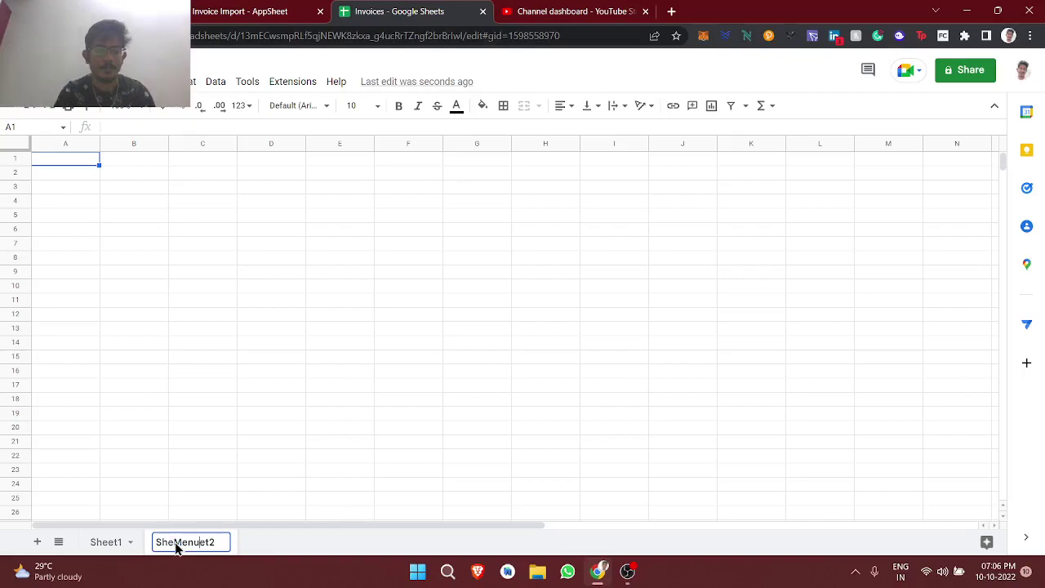
pyautogui.hotkey('ctrl', 'a')
pyautogui.write('Menu')
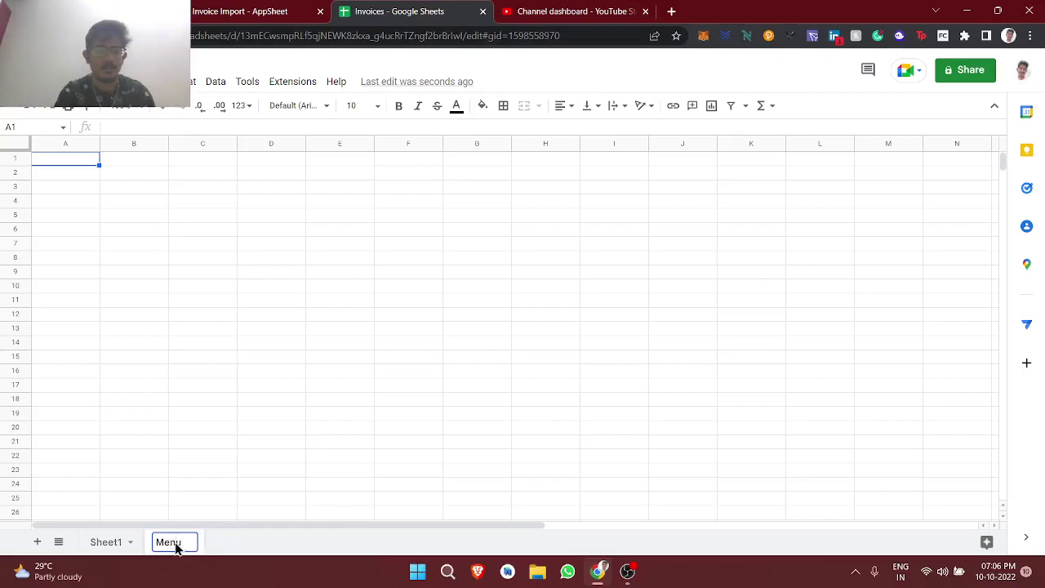
pyautogui.press('Return')
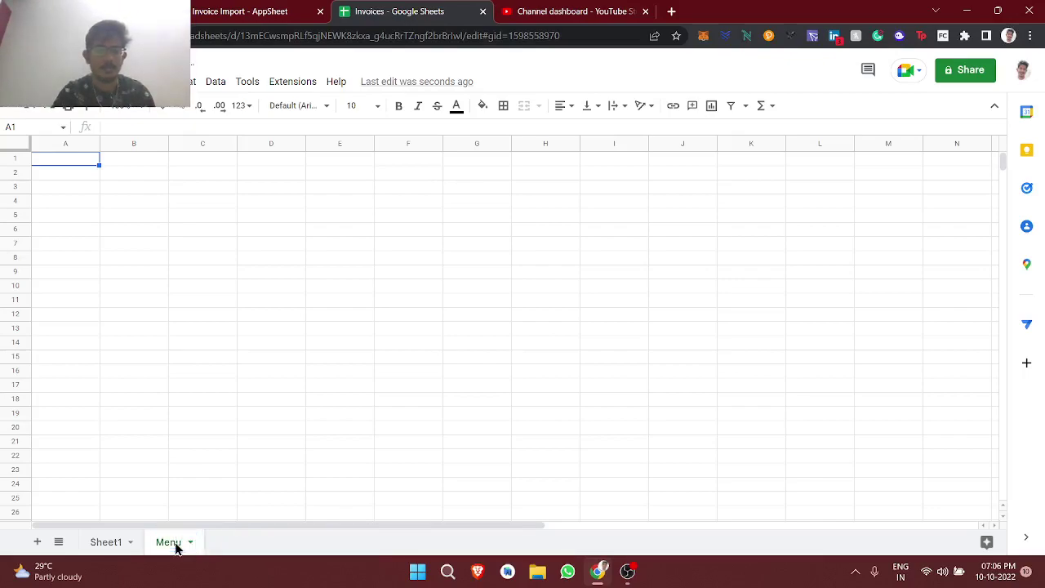
# Add another sheet named 'Menu Items'
pyautogui.click(37, 543)
pyautogui.doubleClick(221, 549)
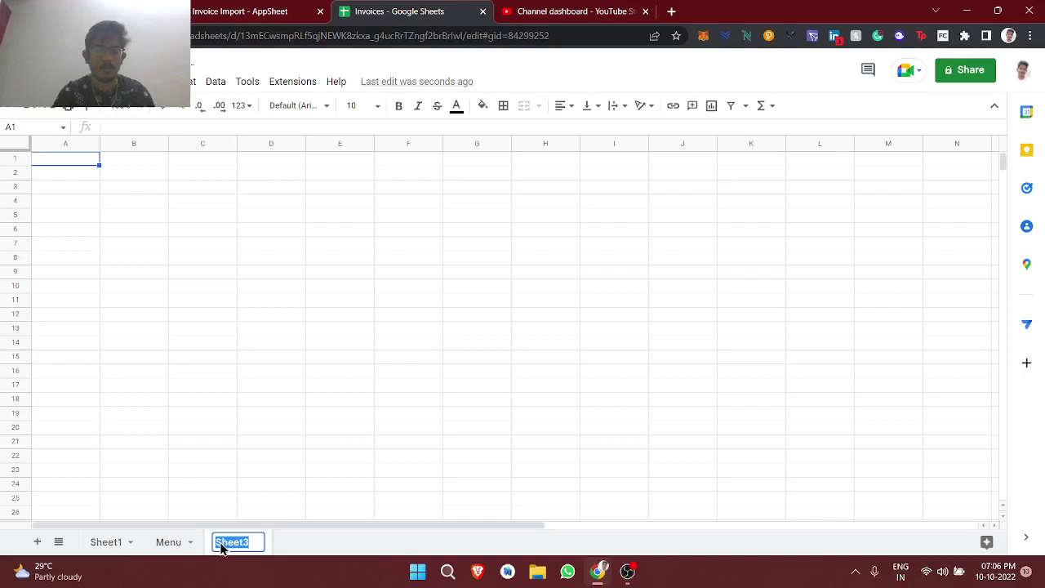
pyautogui.write('Menu Items')
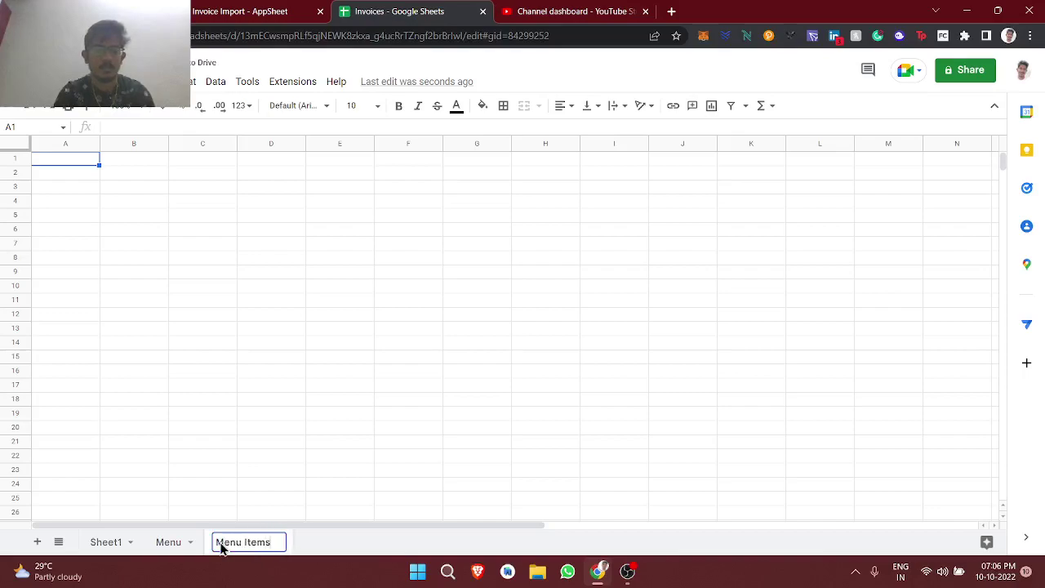
pyautogui.click(170, 548)
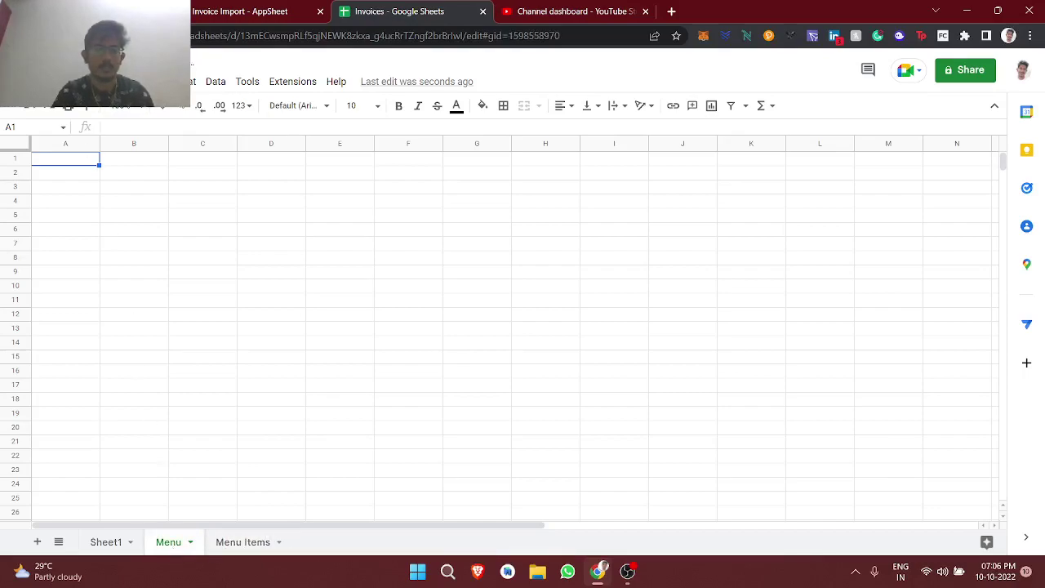
# Enter the headers menuId and Name in row 1 of the Menu sheet
pyautogui.write('menuId')
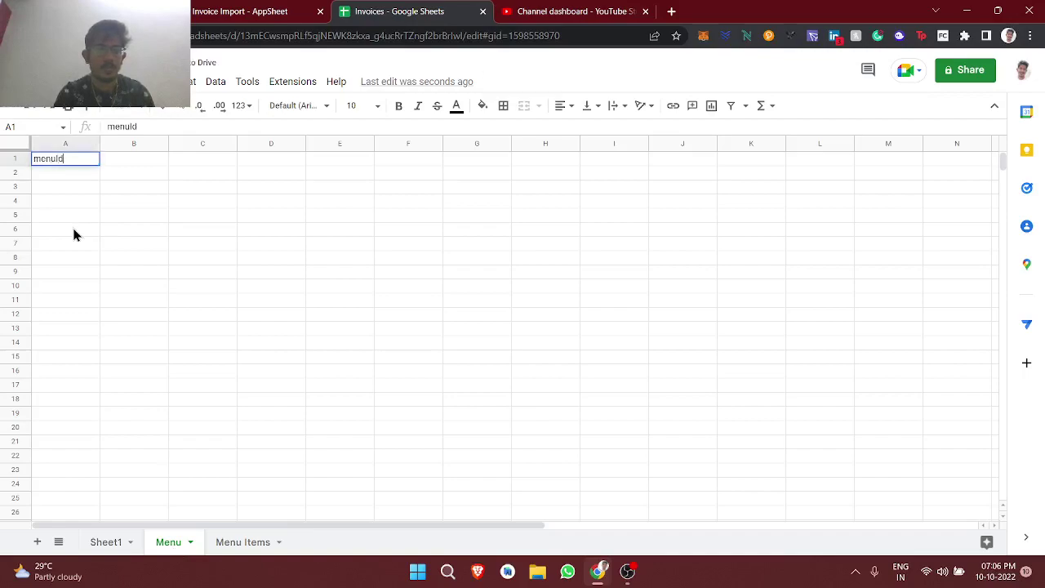
pyautogui.press('Tab')
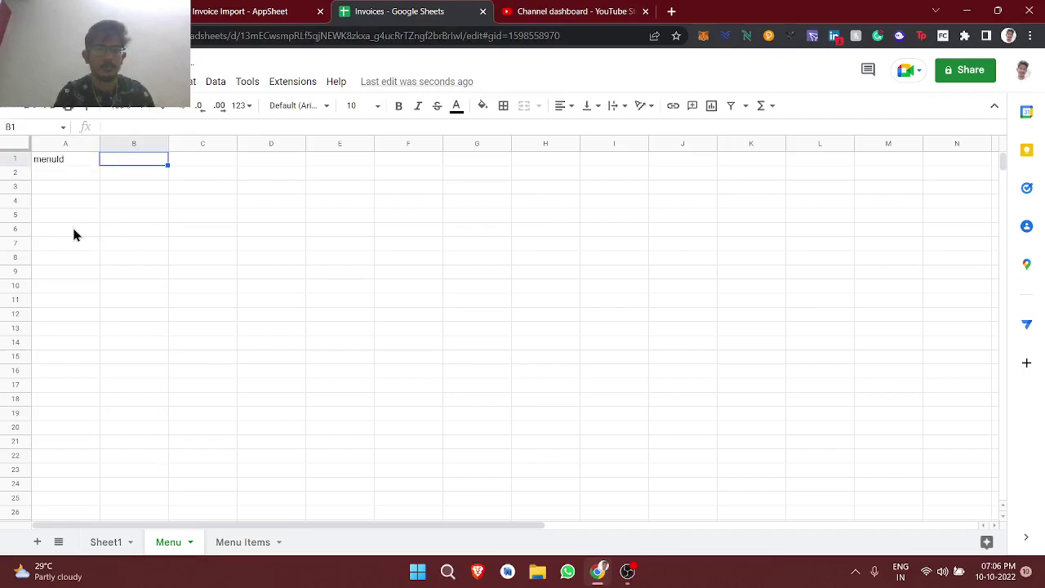
pyautogui.write('Name')
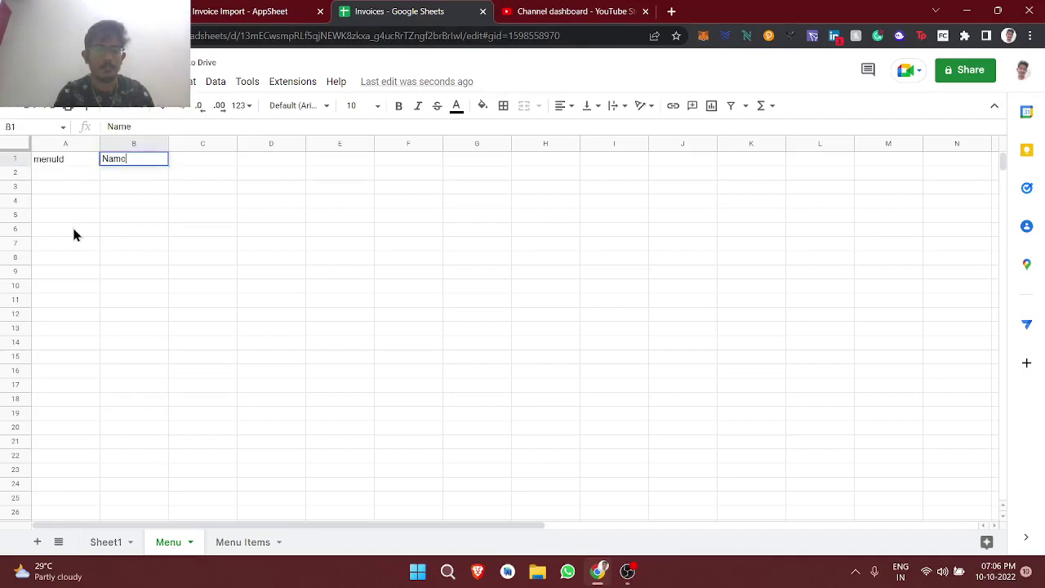
pyautogui.press('Tab')
pyautogui.press('Down')
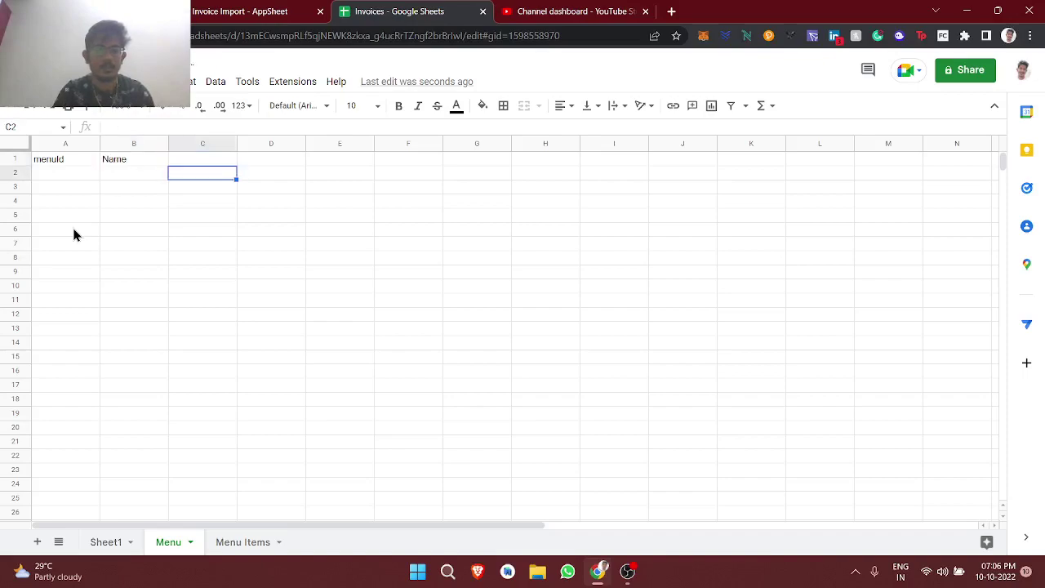
pyautogui.press('Left')
pyautogui.press('Left')
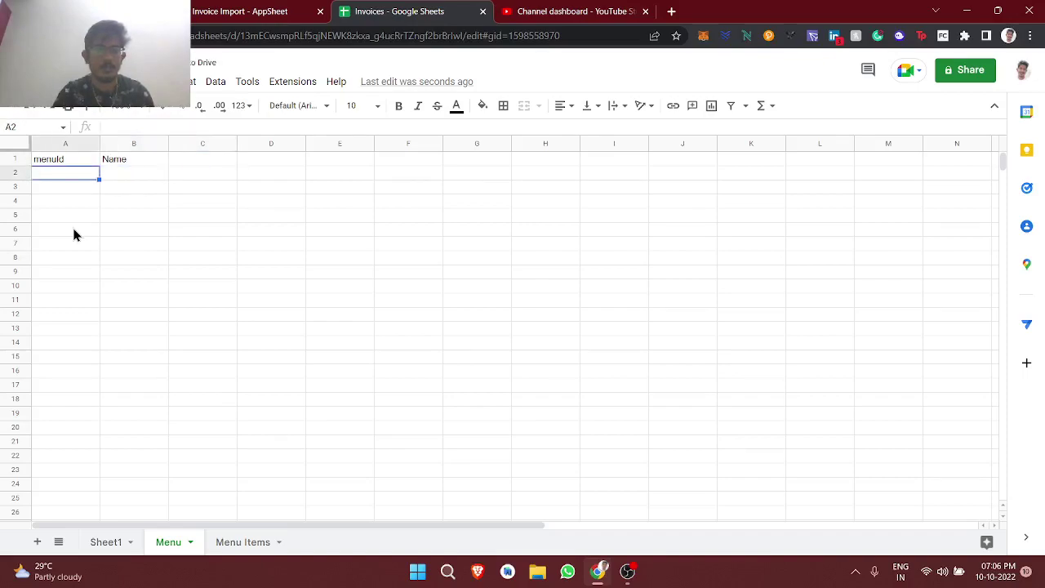
# Enter menu01 with the name Soups in row 2
pyautogui.write('menu01')
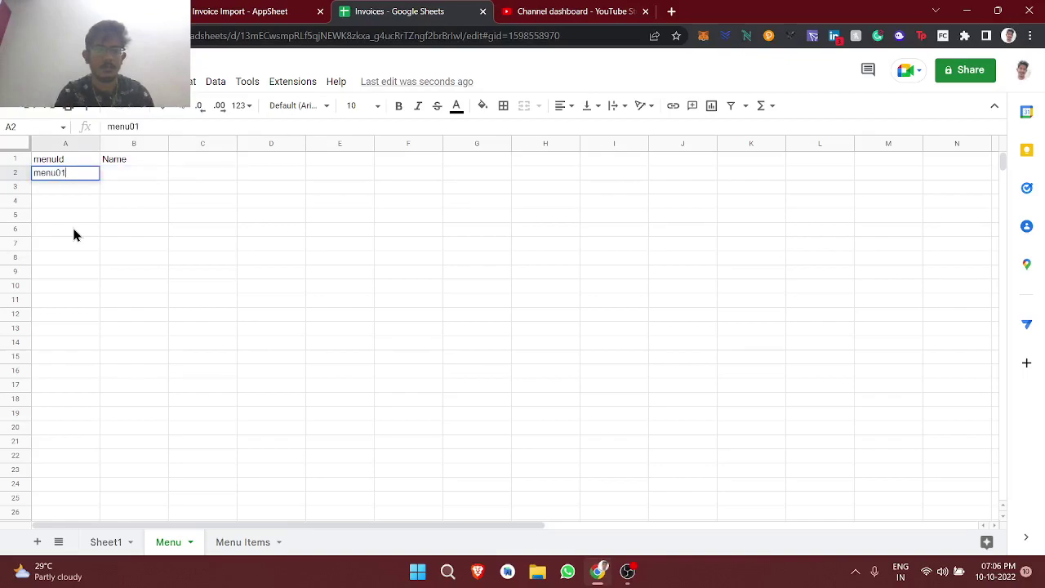
pyautogui.press('Return')
pyautogui.press('Up')
pyautogui.press('Right')
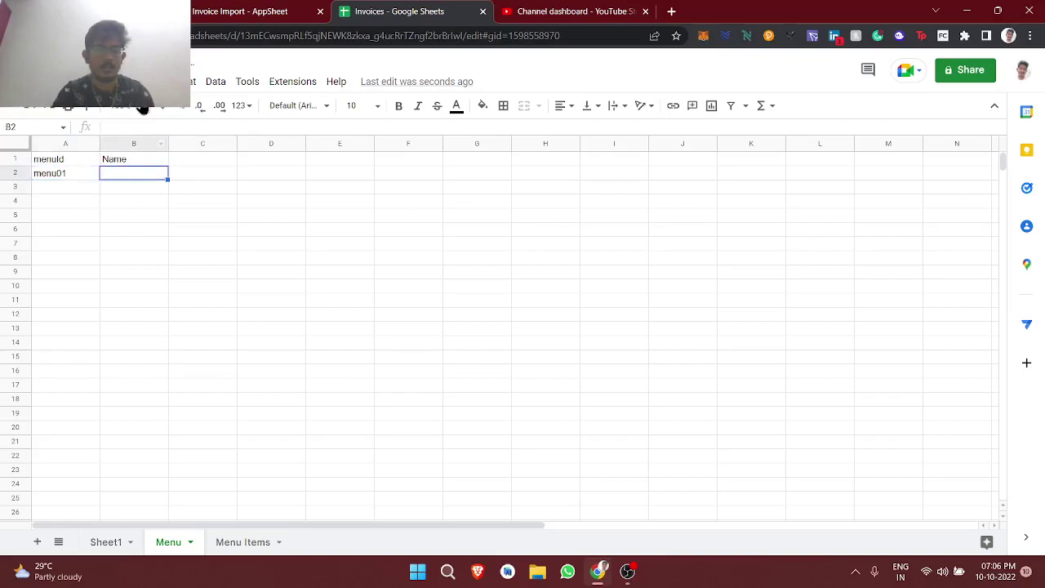
pyautogui.write('Star')
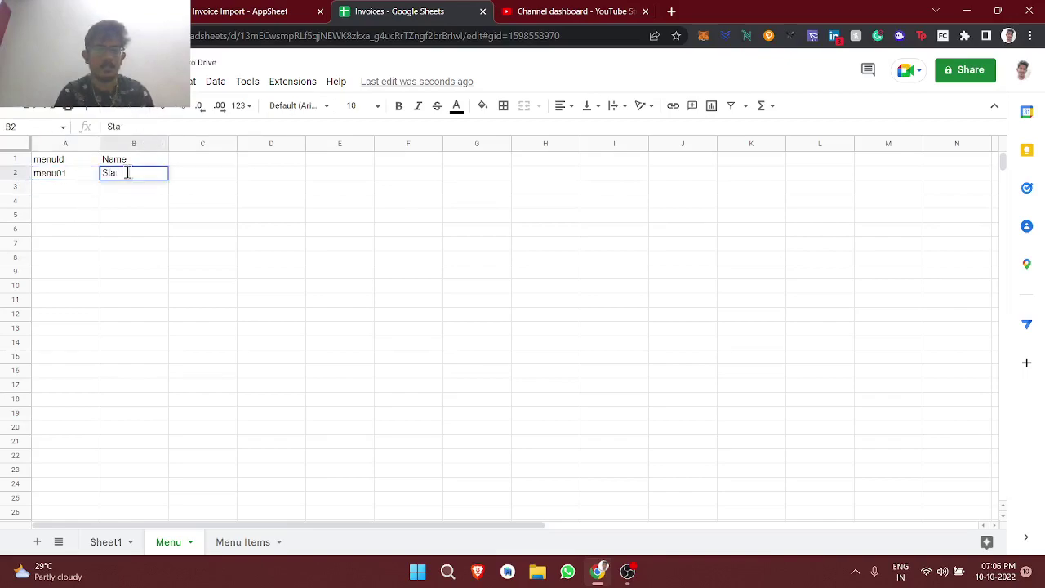
pyautogui.press('BackSpace')
pyautogui.press('BackSpace')
pyautogui.write('oups')
pyautogui.press('Return')
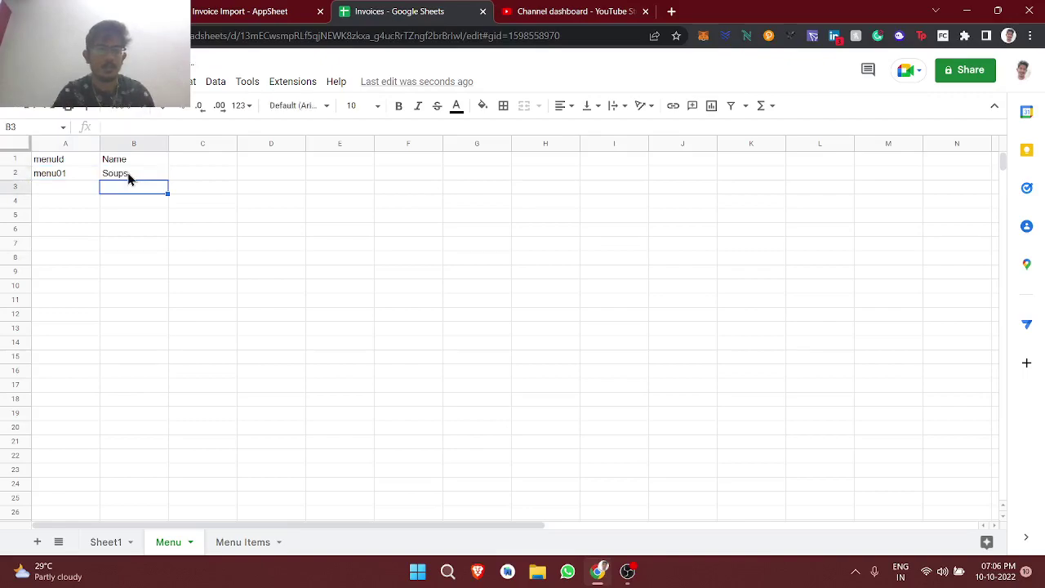
# Fill ids menu02–menu04 and name them Starters, Main Course and Juices
pyautogui.click(72, 174)
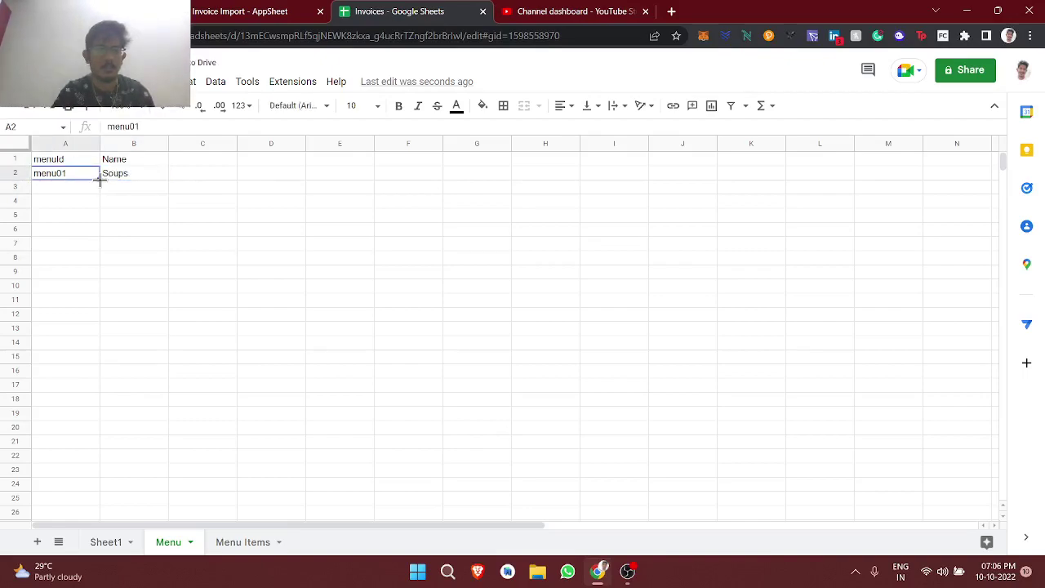
pyautogui.moveTo(100, 180); pyautogui.dragTo(96, 200)
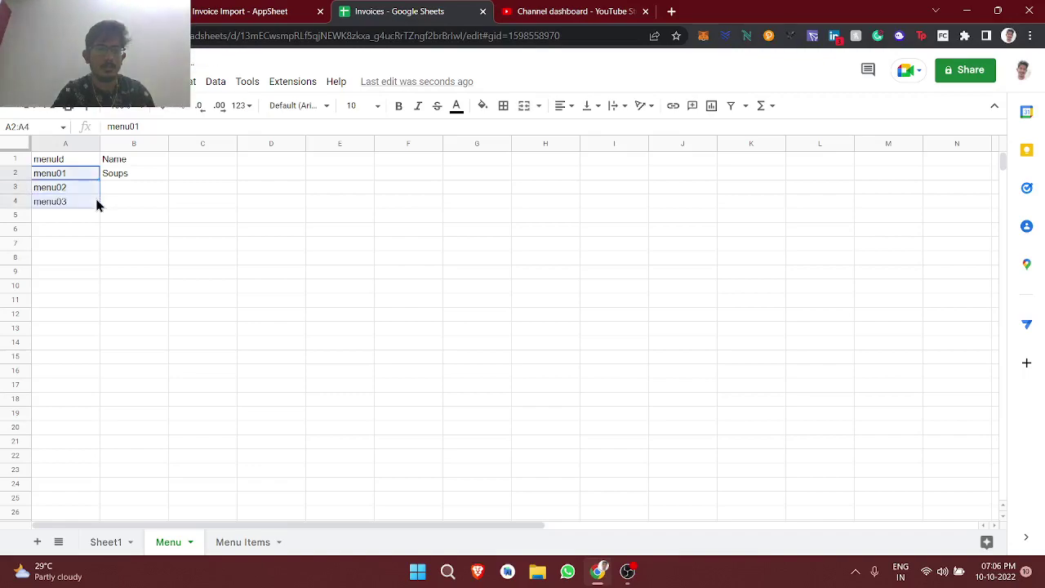
pyautogui.click(142, 191)
pyautogui.write('Starters')
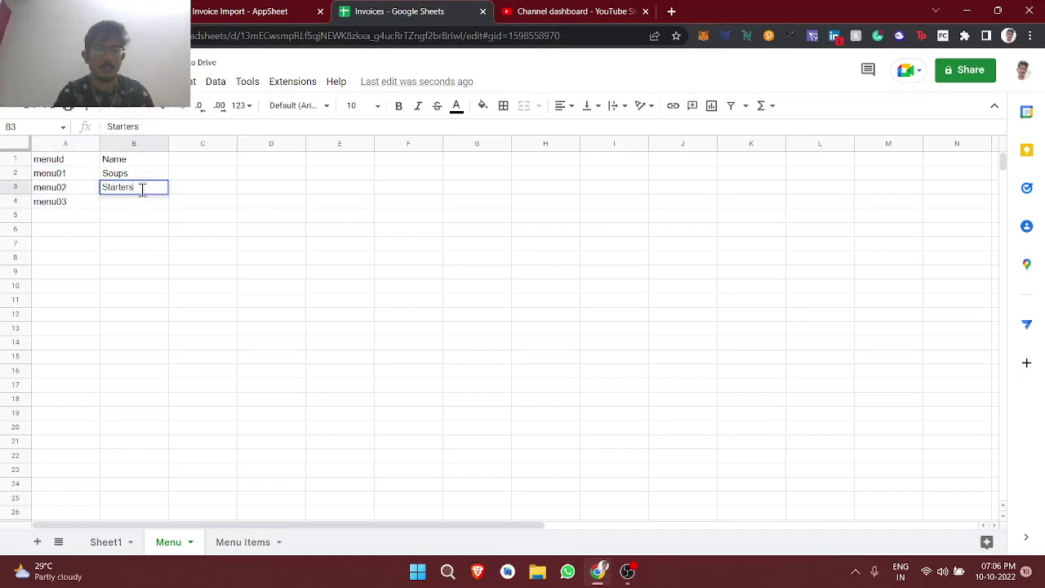
pyautogui.press('Return')
pyautogui.write('Ma')
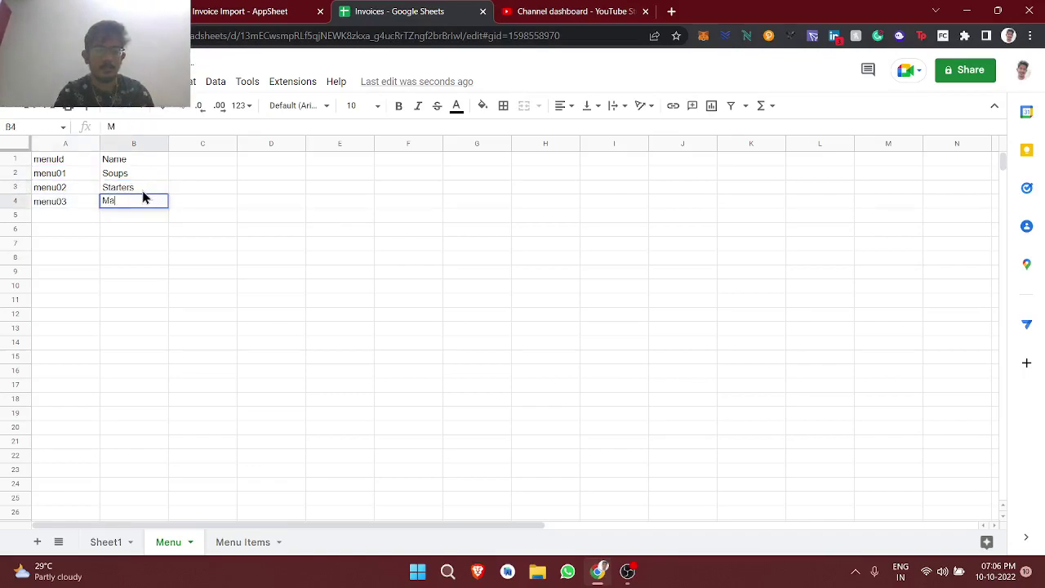
pyautogui.write('in Course')
pyautogui.click(86, 205)
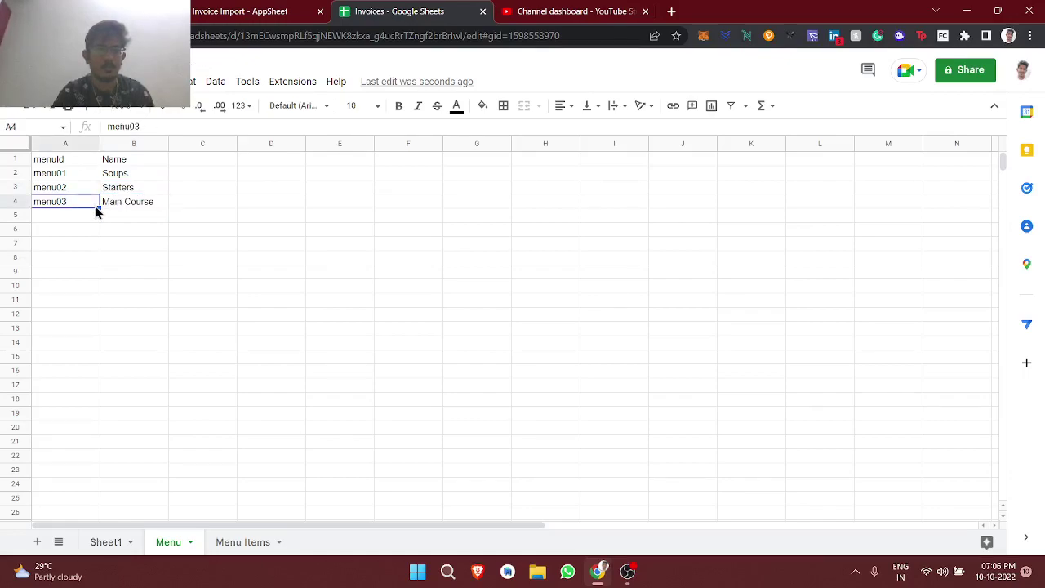
pyautogui.moveTo(99, 205); pyautogui.dragTo(129, 224)
pyautogui.click(130, 218)
pyautogui.write('Juices')
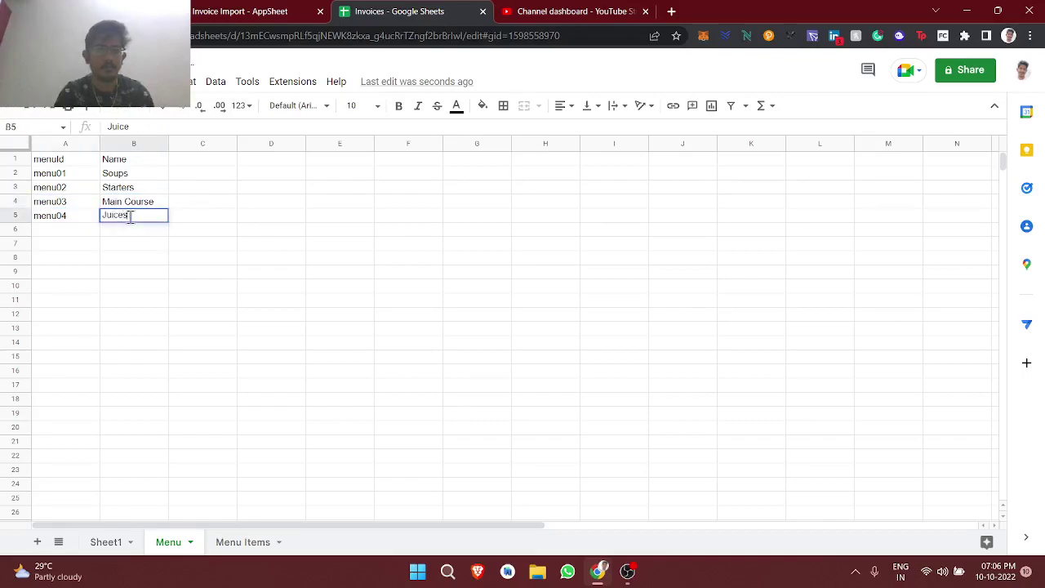
pyautogui.press('Return')
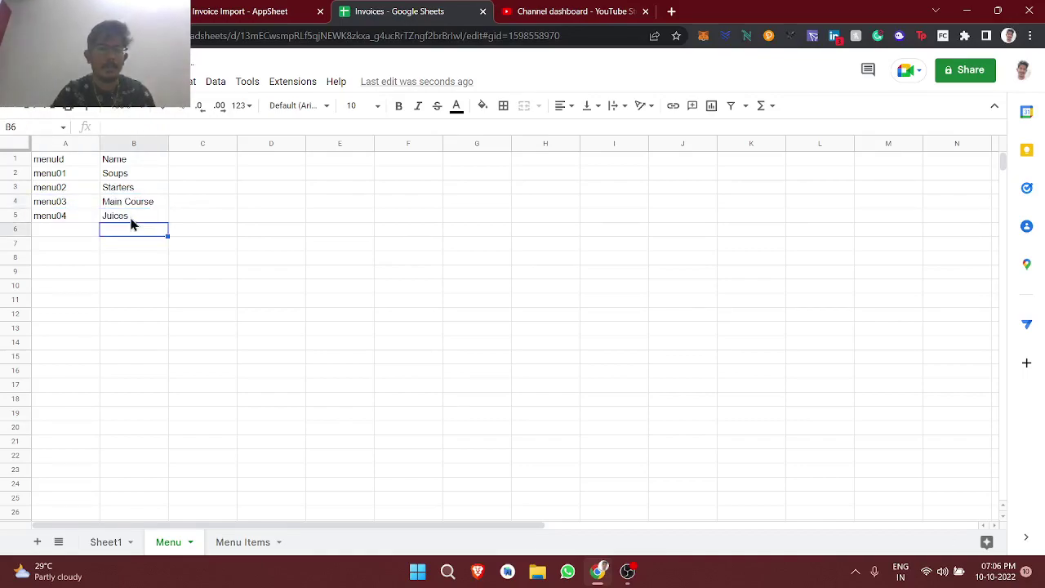
# Make the Menu sheet's header row bold, then go to the Menu Items sheet
pyautogui.click(12, 159)
pyautogui.hotkey('ctrl', 'b')
pyautogui.click(166, 304)
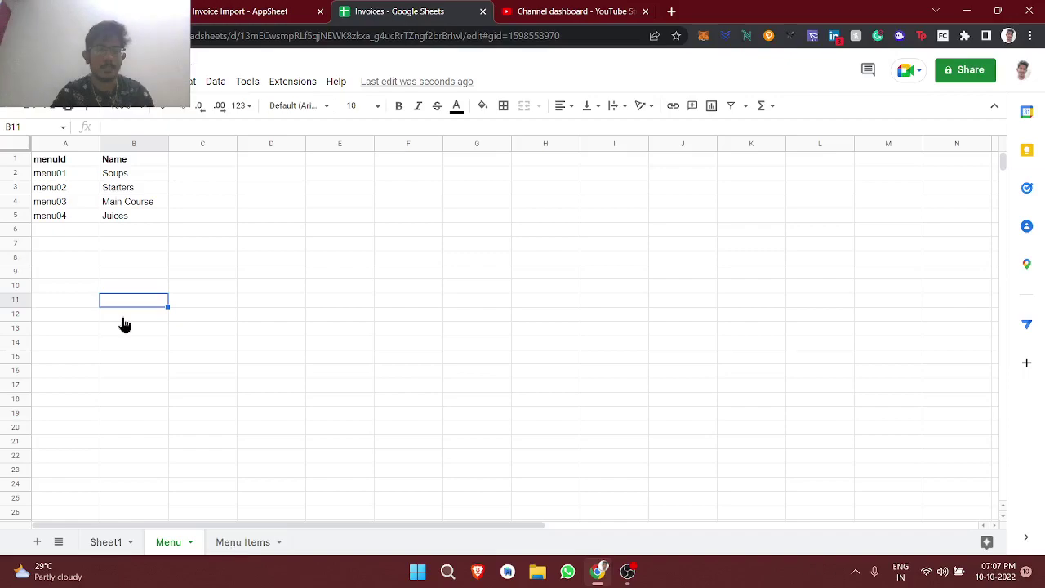
pyautogui.click(242, 542)
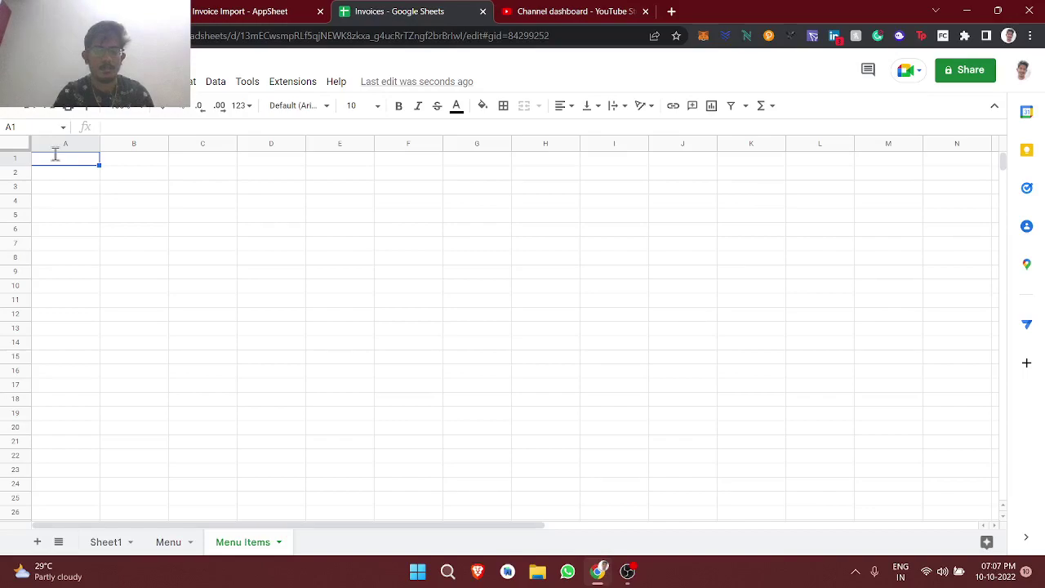
# Add the ItemId header and fill ids item01–item10 down column A
pyautogui.write('Itemitemid')
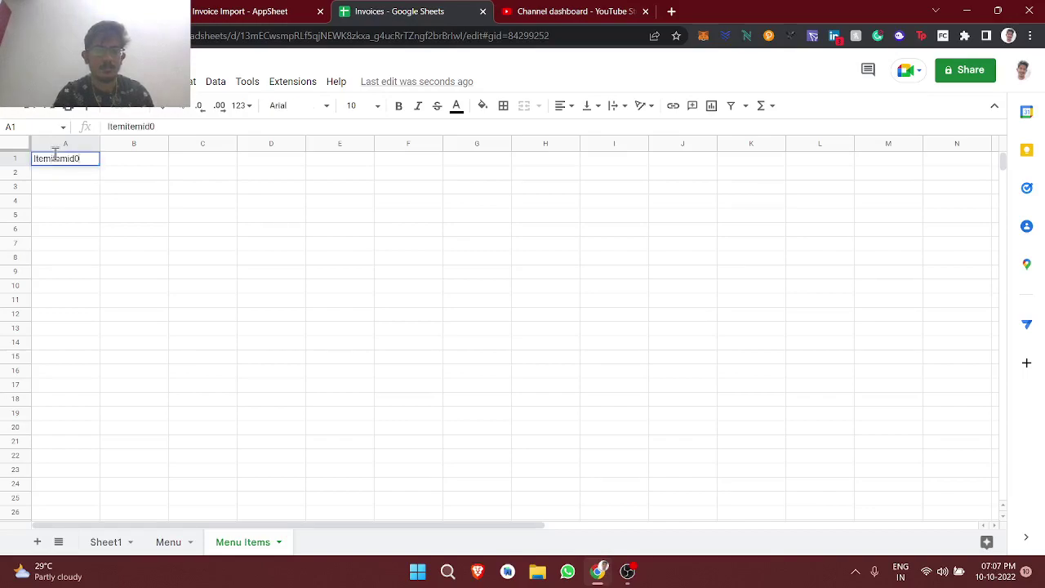
pyautogui.write('0')
pyautogui.press('BackSpace')
pyautogui.press('BackSpace')
pyautogui.press('BackSpace')
pyautogui.press('BackSpace')
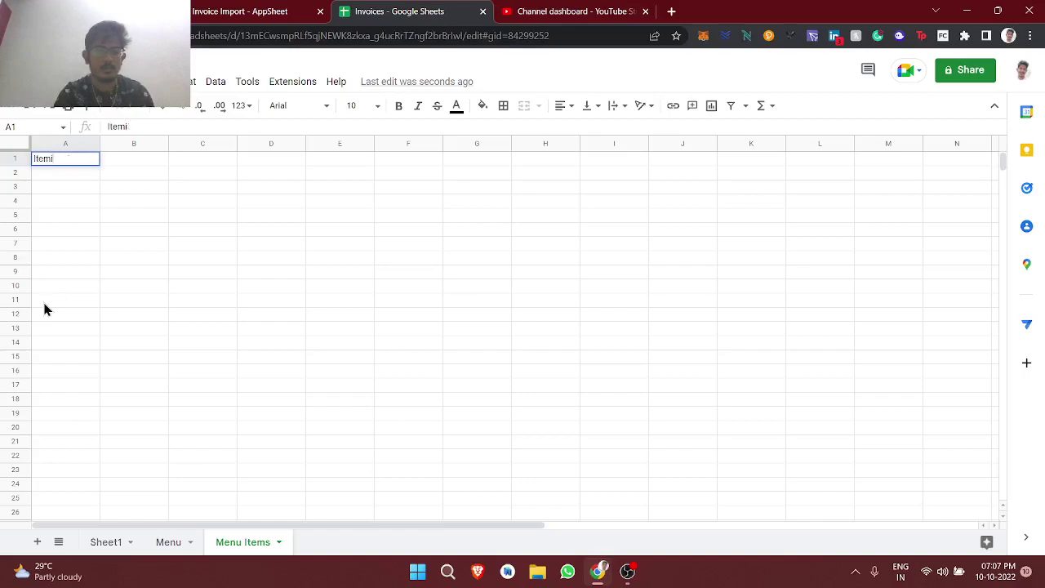
pyautogui.press('BackSpace')
pyautogui.write('Id')
pyautogui.press('Tab')
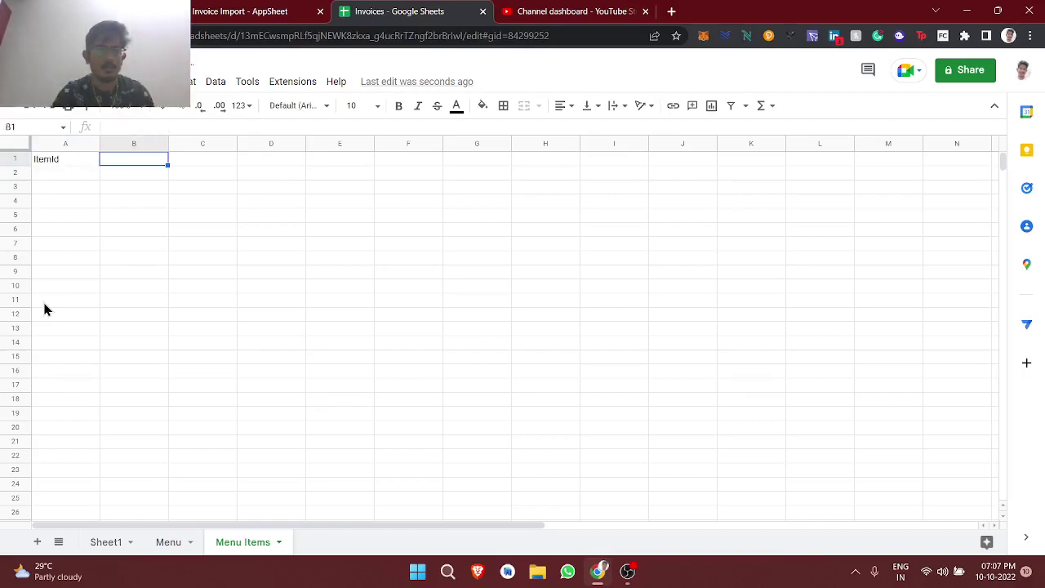
pyautogui.press('Return')
pyautogui.write('item')
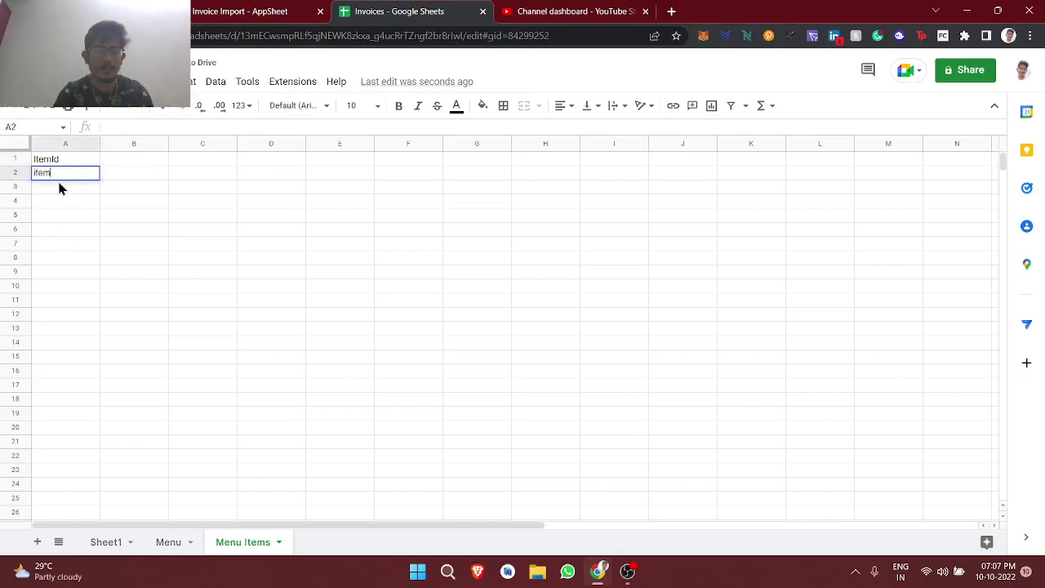
pyautogui.write('01')
pyautogui.press('Return')
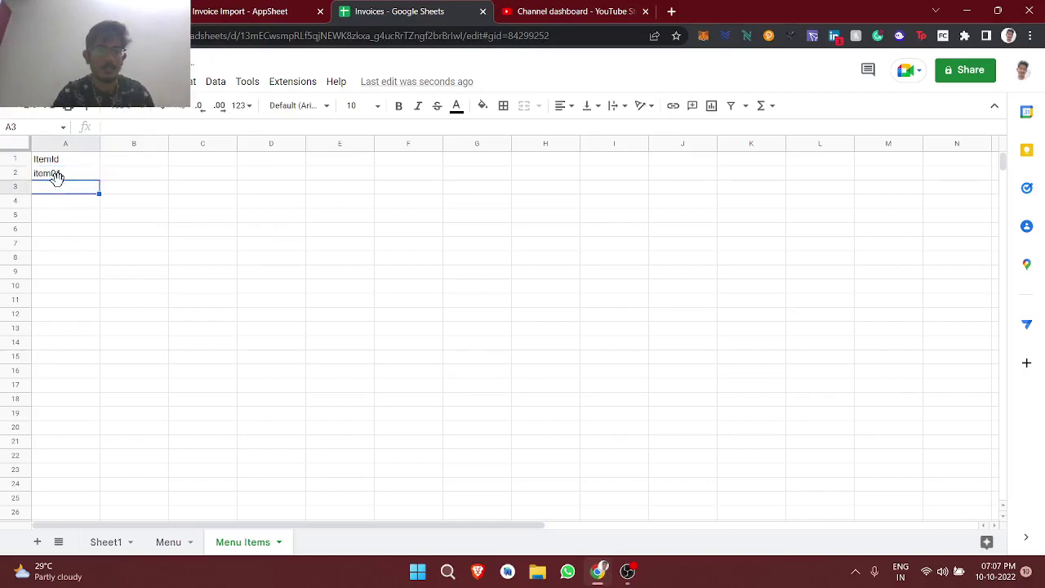
pyautogui.click(84, 177)
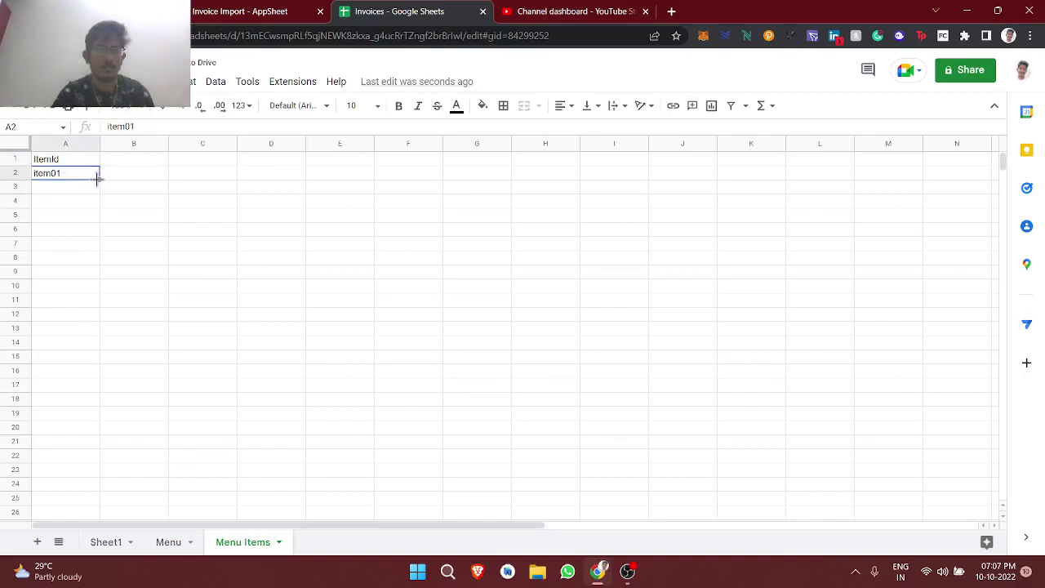
pyautogui.moveTo(99, 179); pyautogui.dragTo(98, 302)
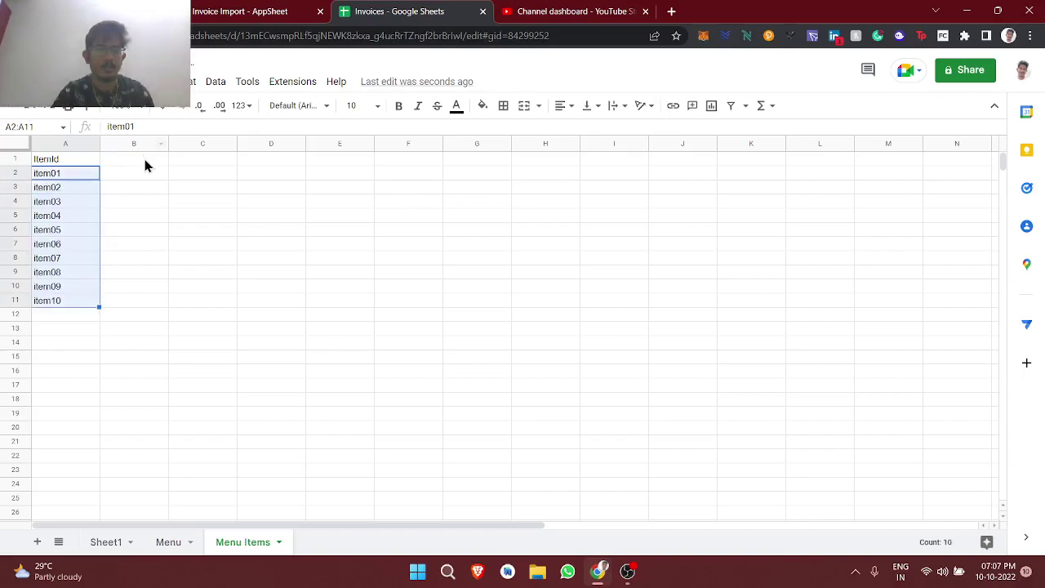
# Add the menuId and Name headers in B1 and C1
pyautogui.click(146, 165)
pyautogui.write('menu')
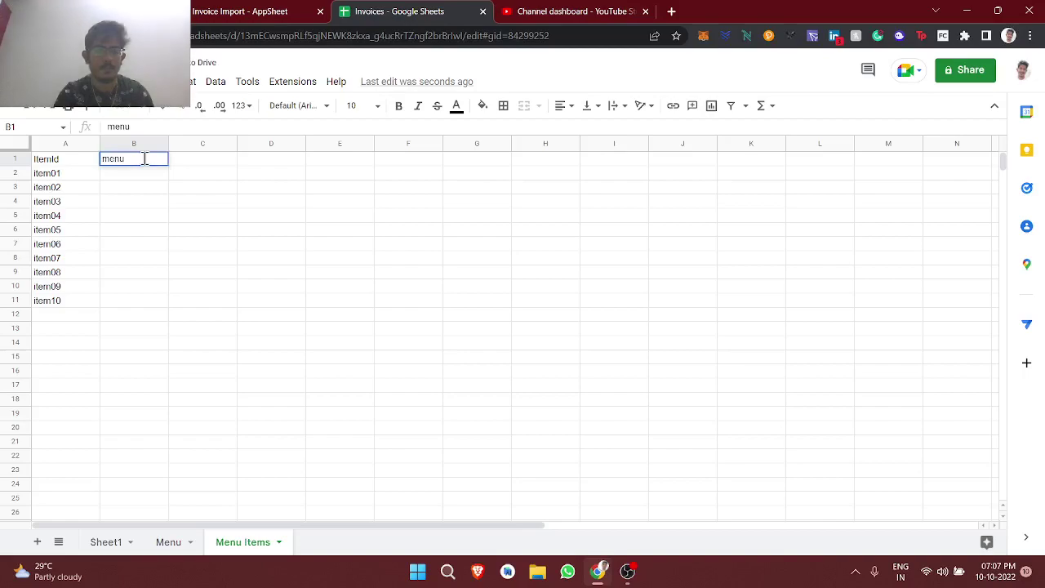
pyautogui.write('Id')
pyautogui.press('Return')
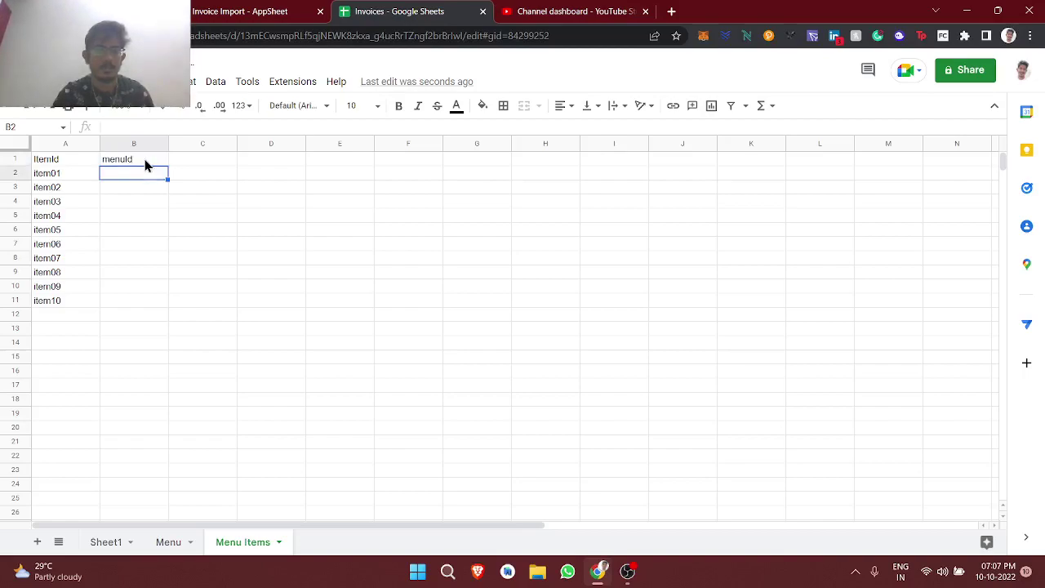
pyautogui.click(205, 160)
pyautogui.write('Name')
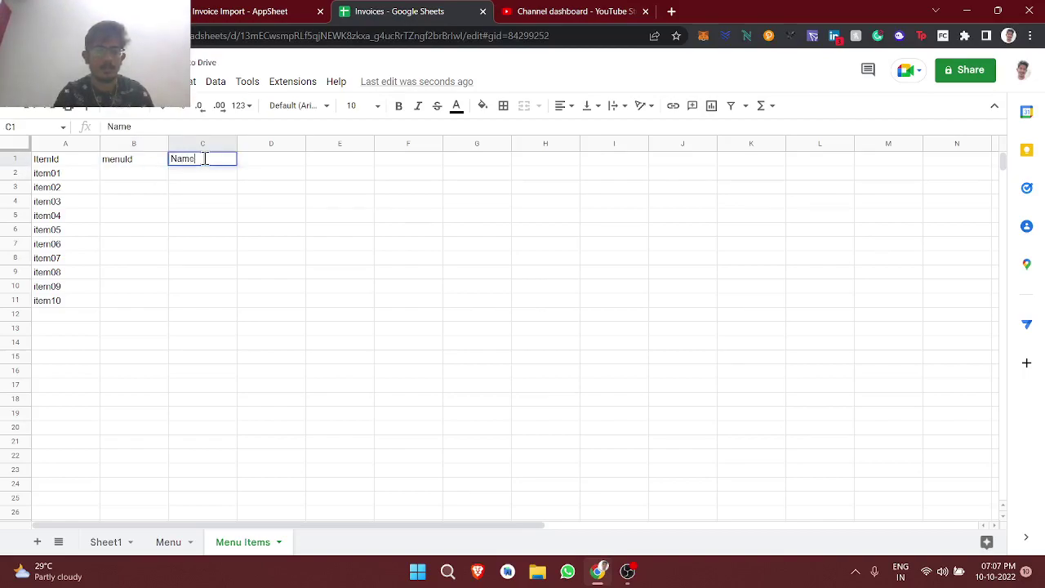
pyautogui.press('Return')
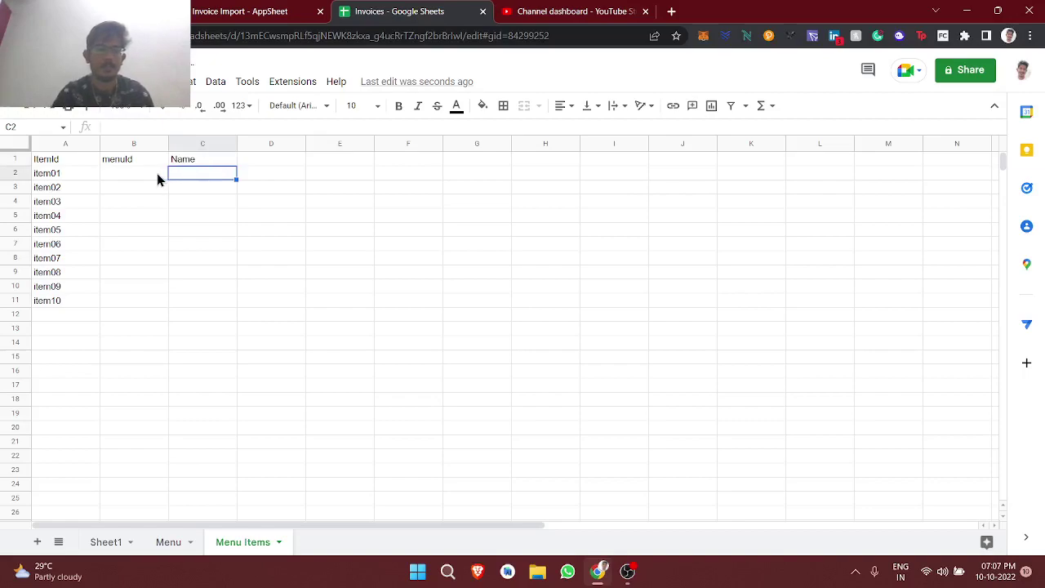
# Copy the menu01 id from cell A2 of the Menu sheet
pyautogui.click(175, 542)
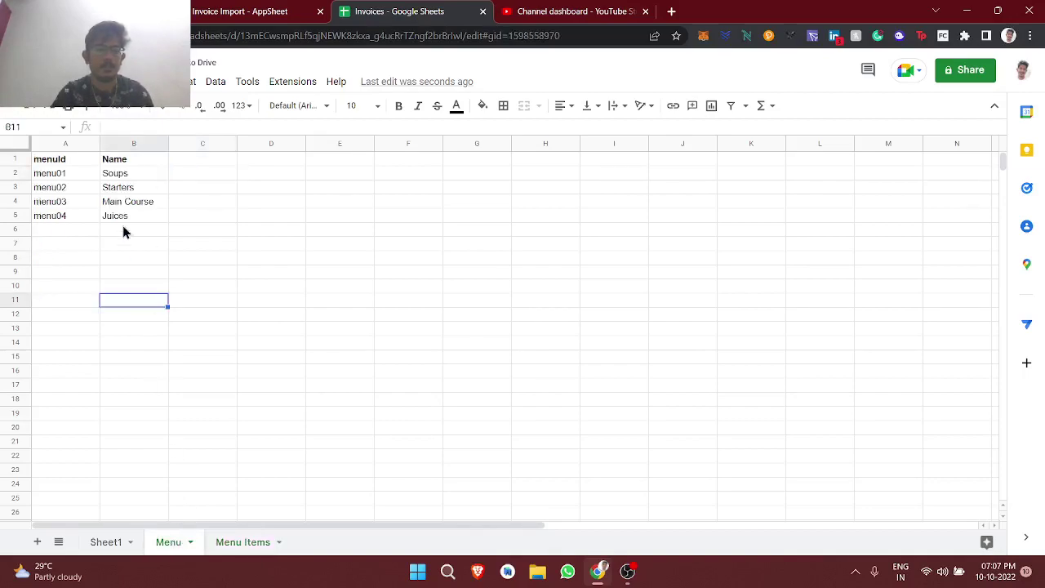
pyautogui.click(65, 174)
pyautogui.hotkey('ctrl', 'c')
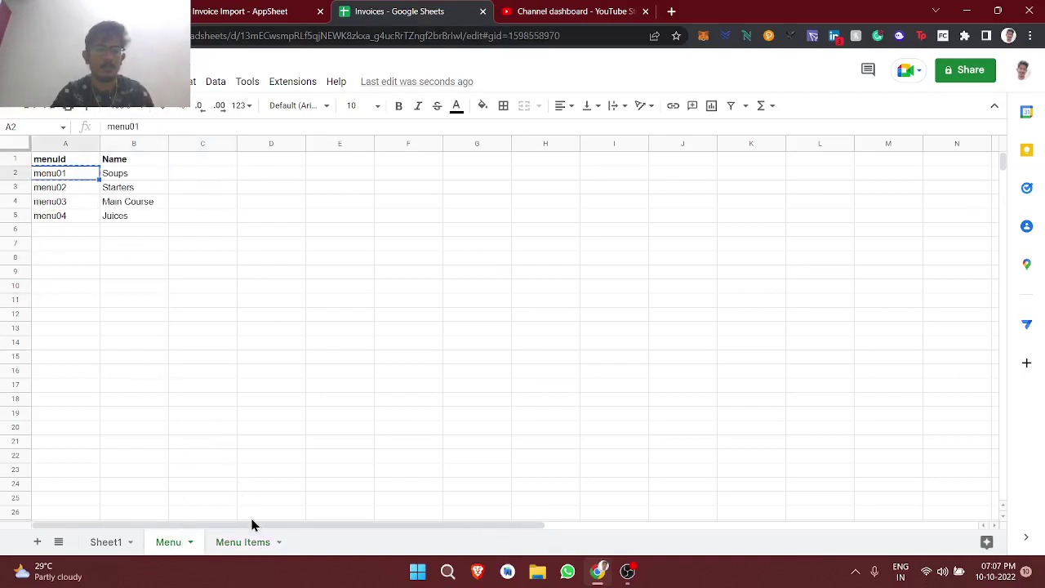
# Paste menu01 into B2:B4 of the Menu Items sheet
pyautogui.click(249, 541)
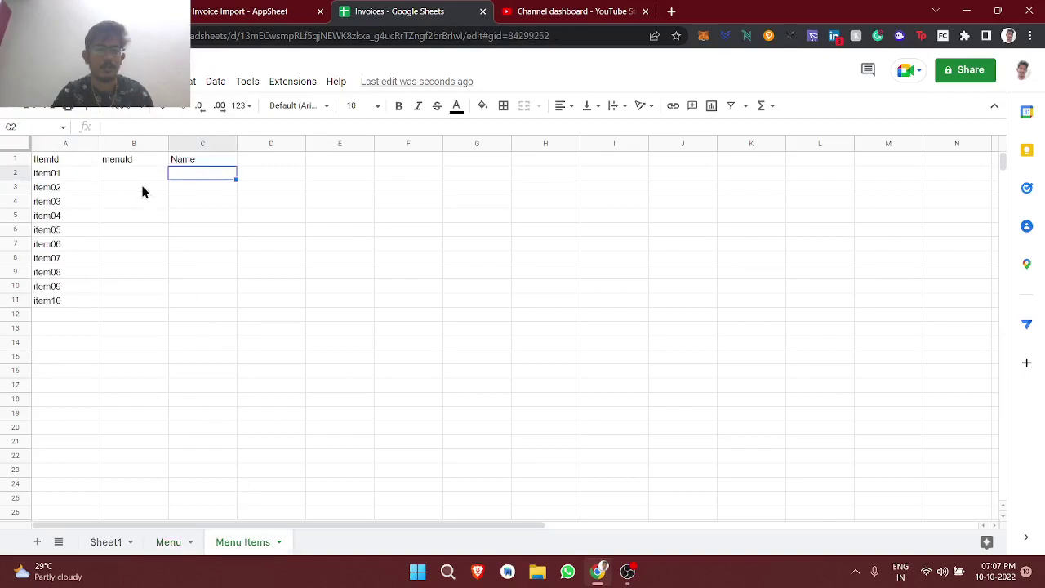
pyautogui.click(137, 174)
pyautogui.hotkey('ctrl', 'v')
pyautogui.click(137, 186)
pyautogui.hotkey('ctrl', 'v')
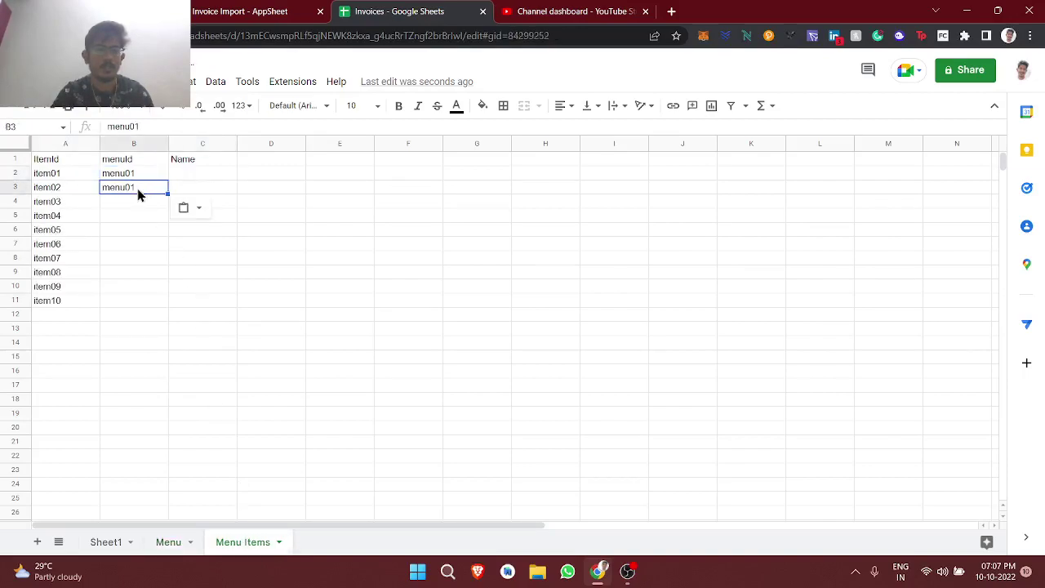
pyautogui.click(138, 204)
pyautogui.hotkey('ctrl', 'v')
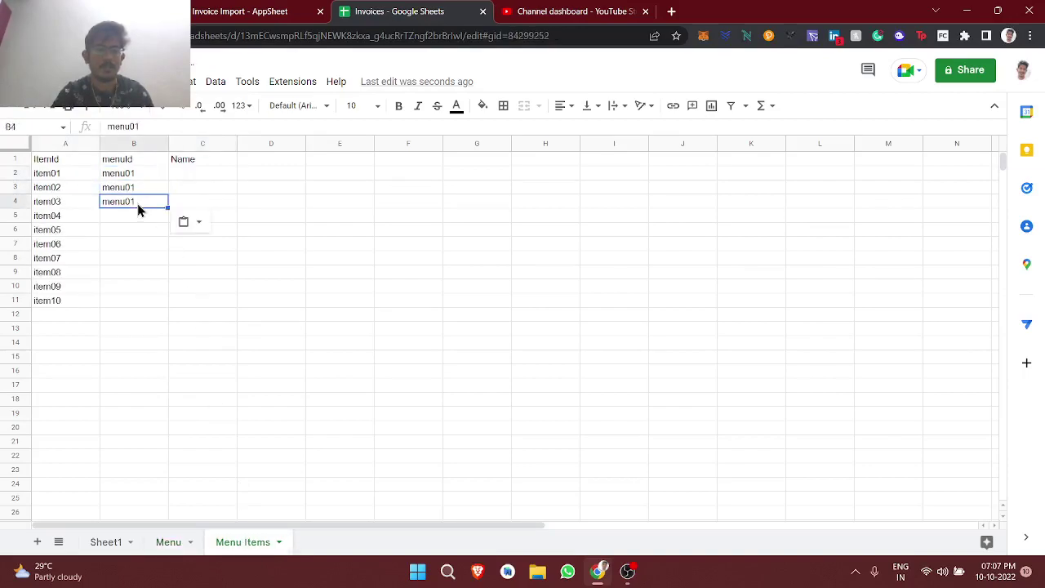
# Name items in C2:C4 Veg Soup, Chicken Soup and Mutton Soup
pyautogui.click(197, 176)
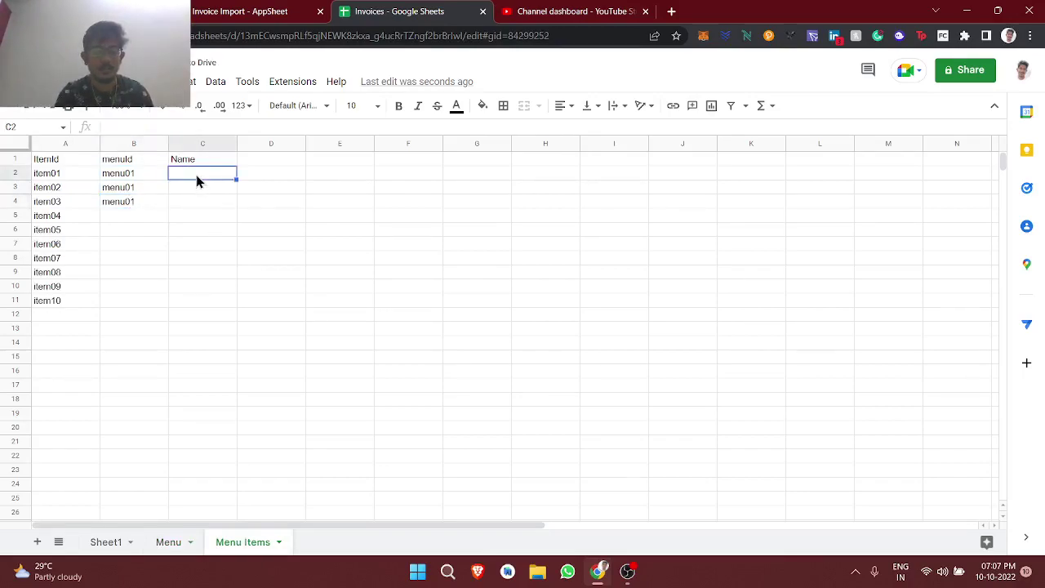
pyautogui.write('Veg Soup')
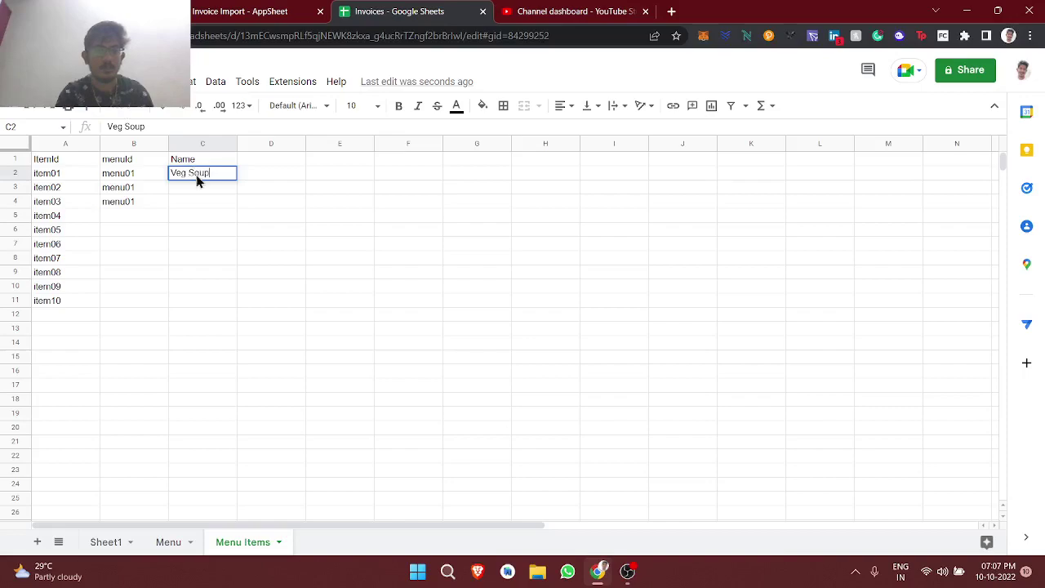
pyautogui.press('Return')
pyautogui.write('Chicken Soup')
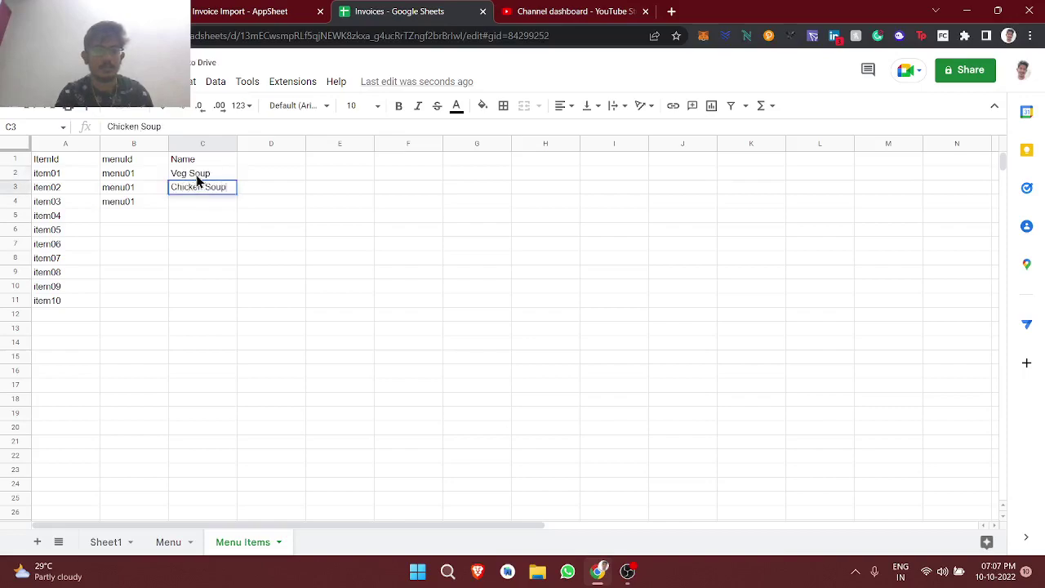
pyautogui.press('Return')
pyautogui.write('Mutto')
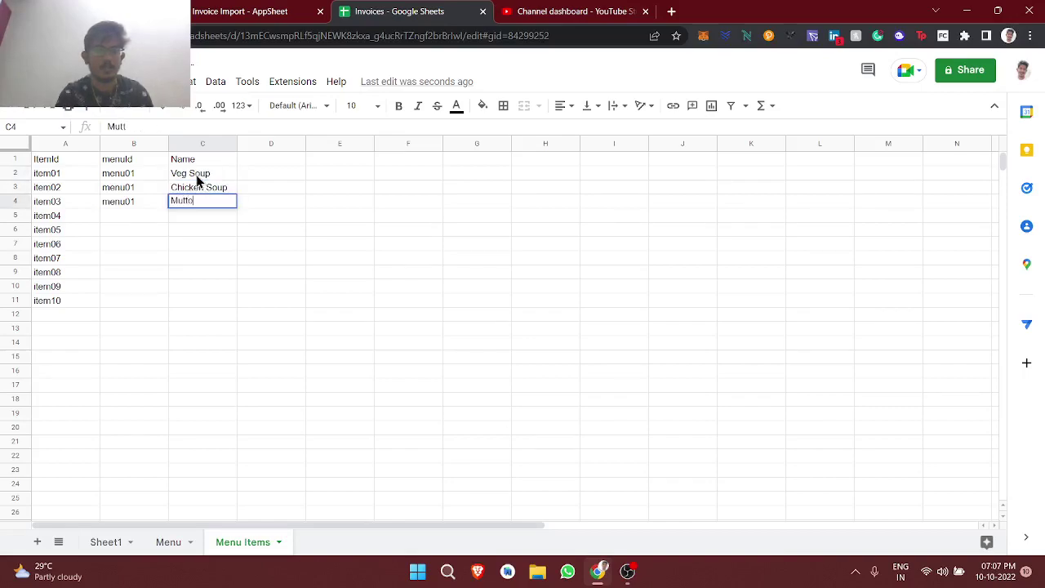
pyautogui.write('n Soup')
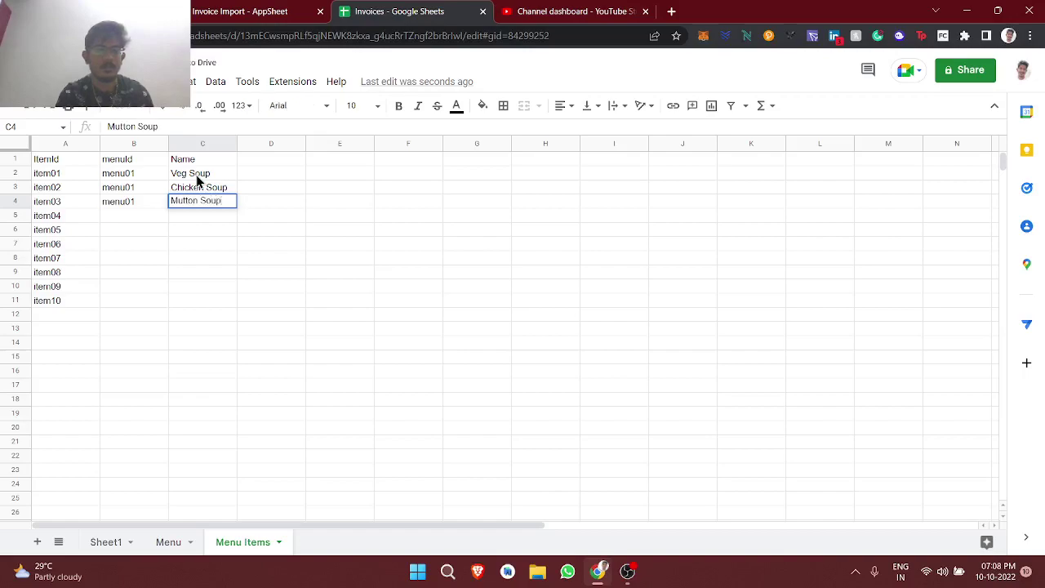
pyautogui.press('Return')
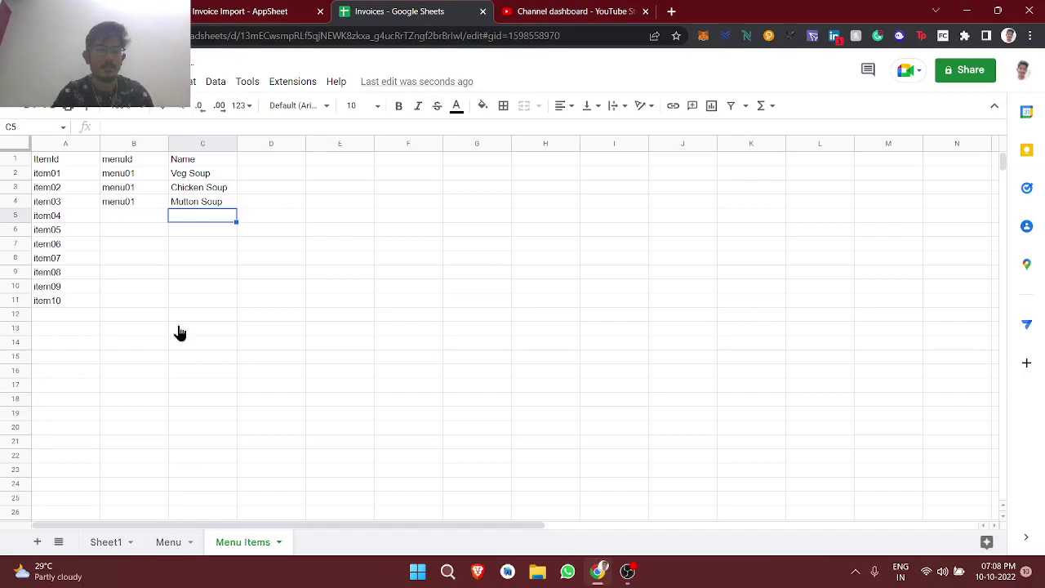
# Pause the OBS recording and return to the spreadsheet
pyautogui.click(173, 547)
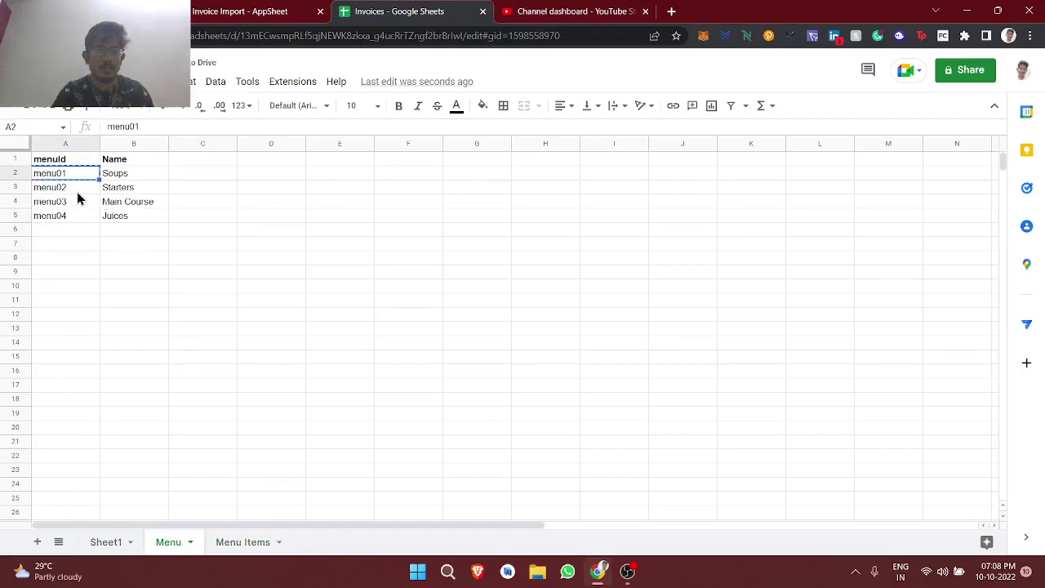
pyautogui.hotkey('alt', 'Tab')
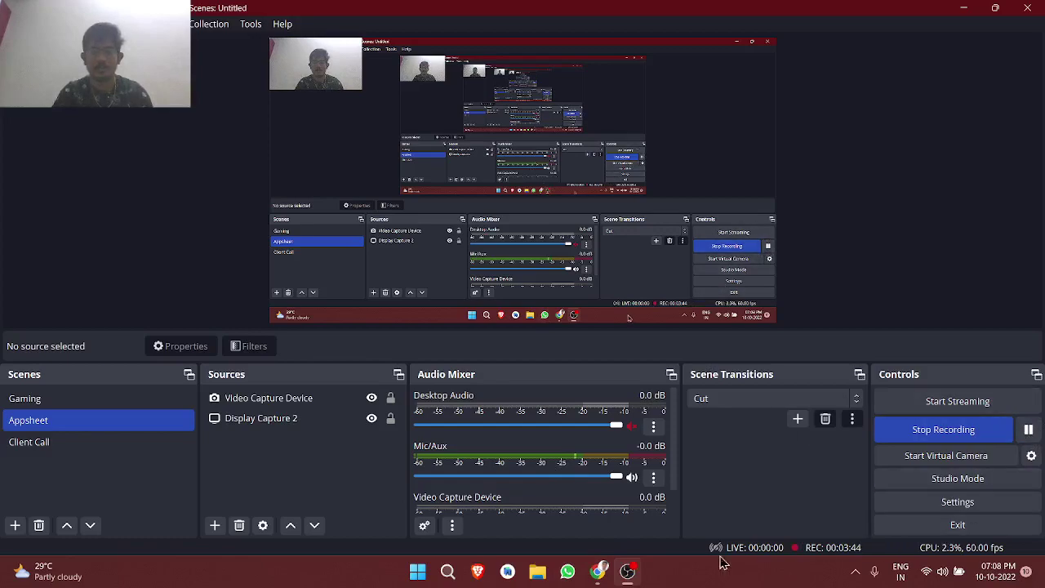
pyautogui.click(1029, 430)
pyautogui.click(600, 574)
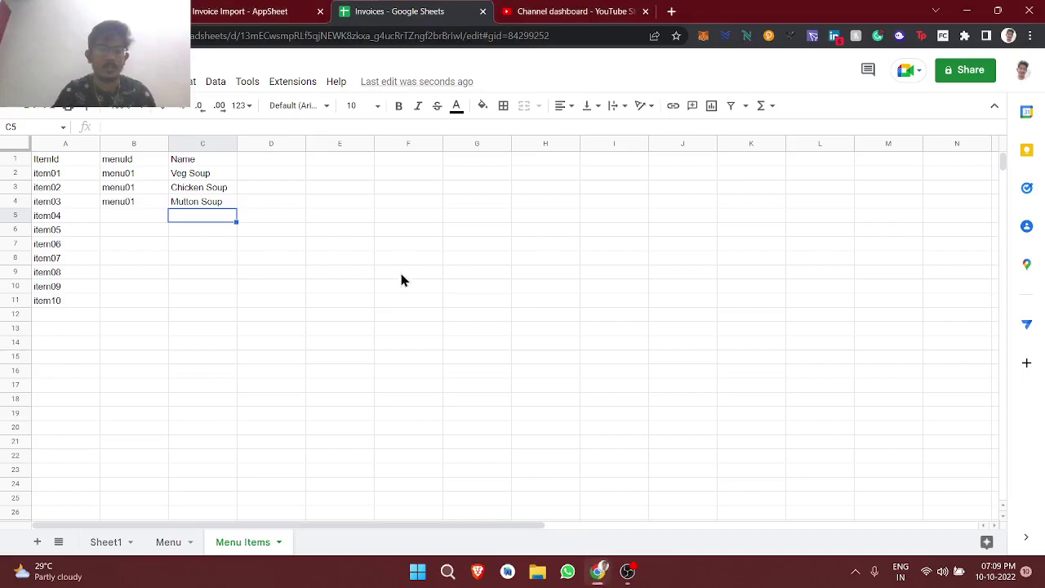
# Paste menu02 into B5:B7 of Menu Items and pause the OBS recording
pyautogui.click(134, 222)
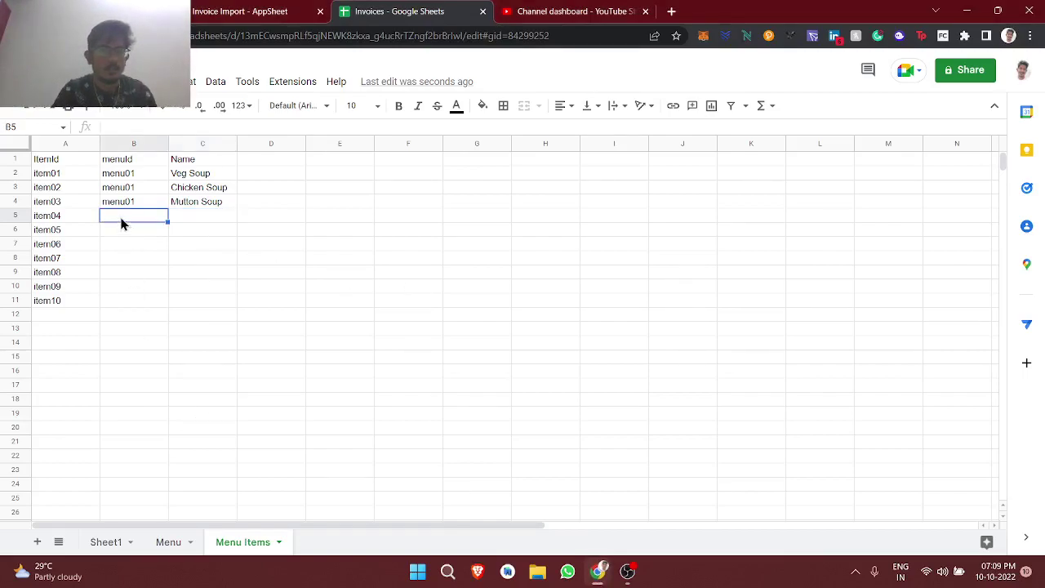
pyautogui.click(180, 545)
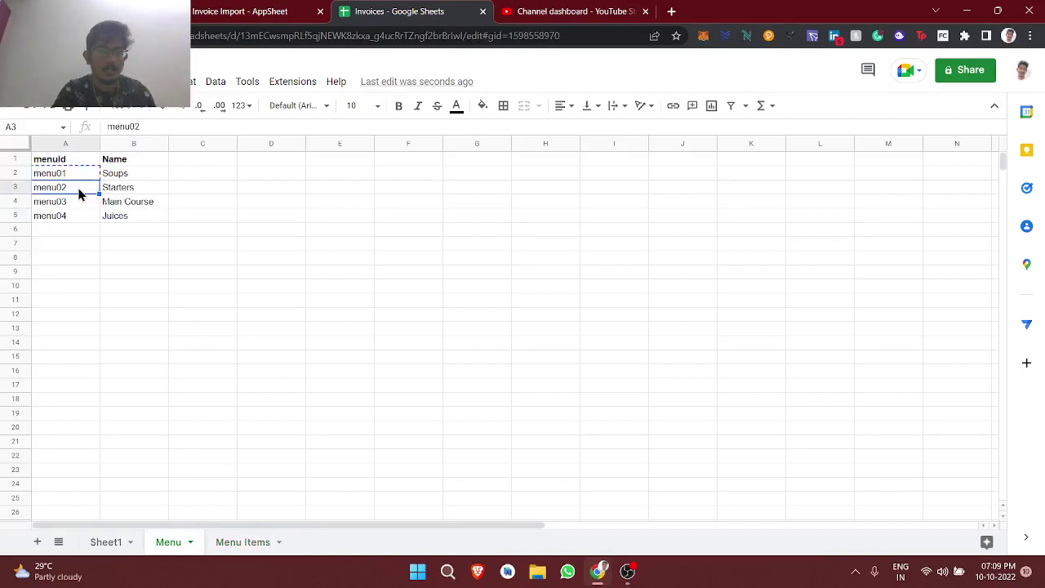
pyautogui.click(224, 542)
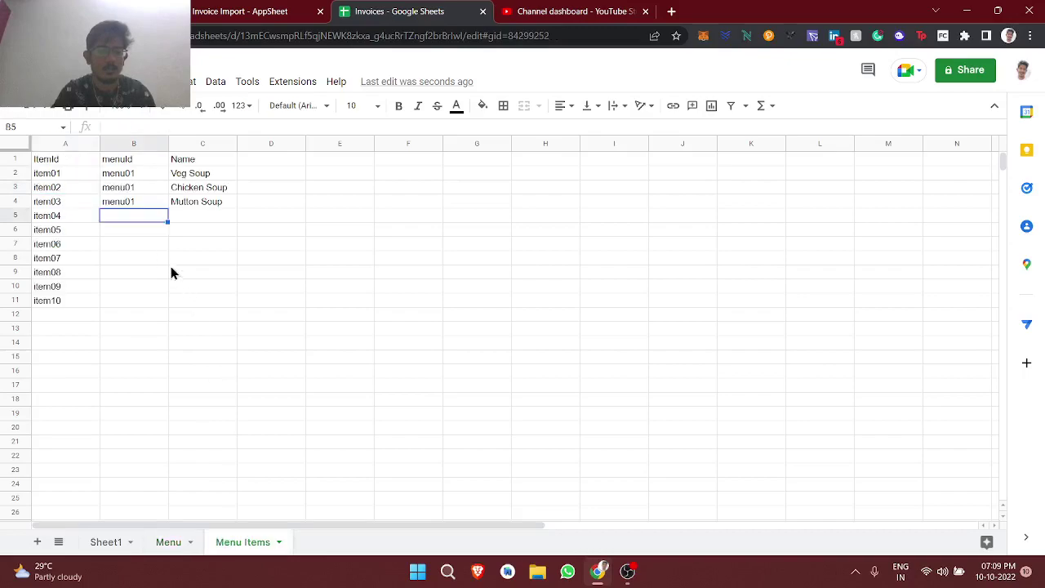
pyautogui.hotkey('ctrl', 'v')
pyautogui.press('Down')
pyautogui.press('Down')
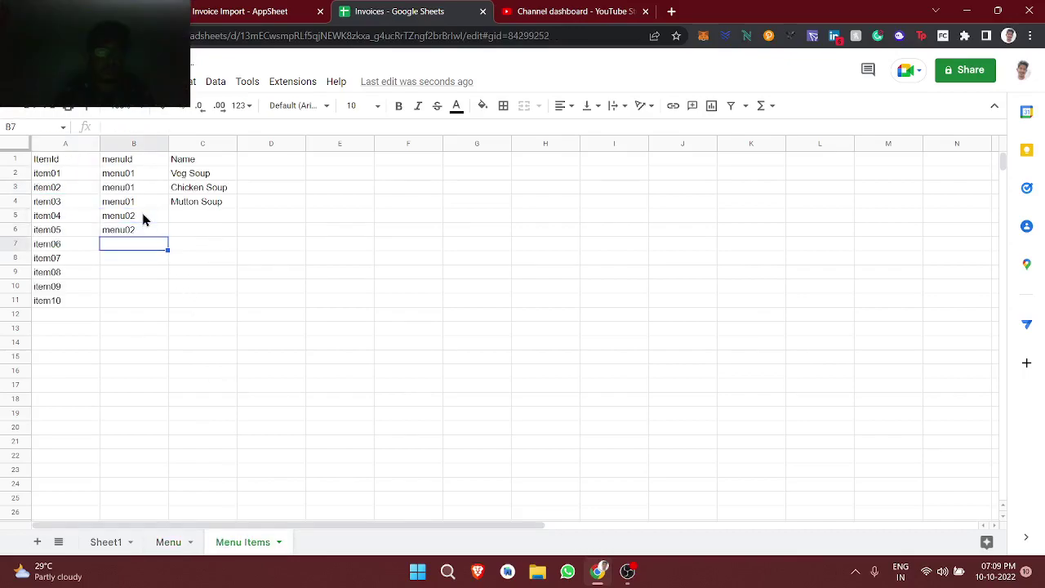
pyautogui.hotkey('ctrl', 'v')
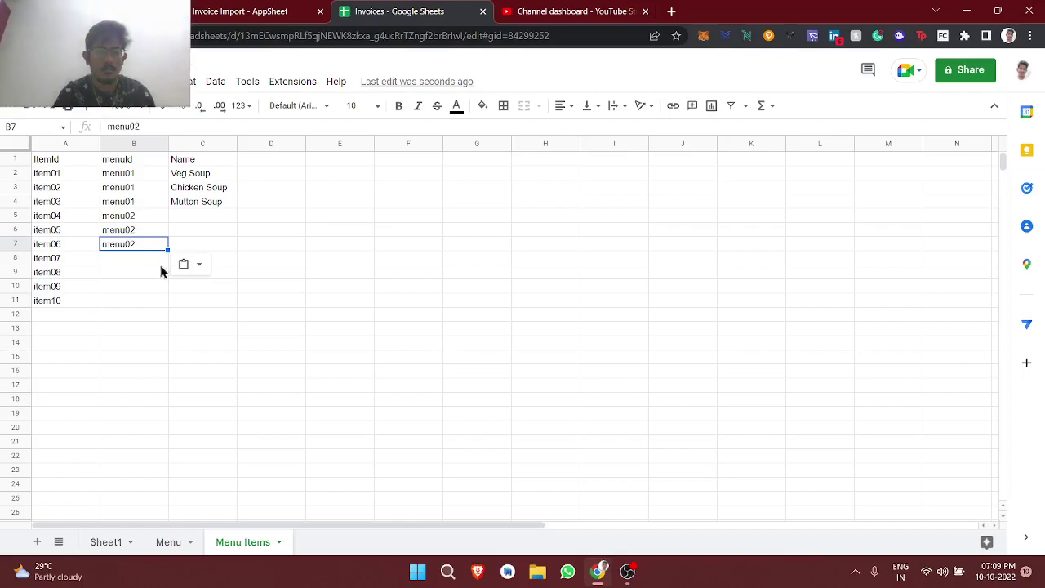
pyautogui.click(627, 572)
pyautogui.click(1030, 430)
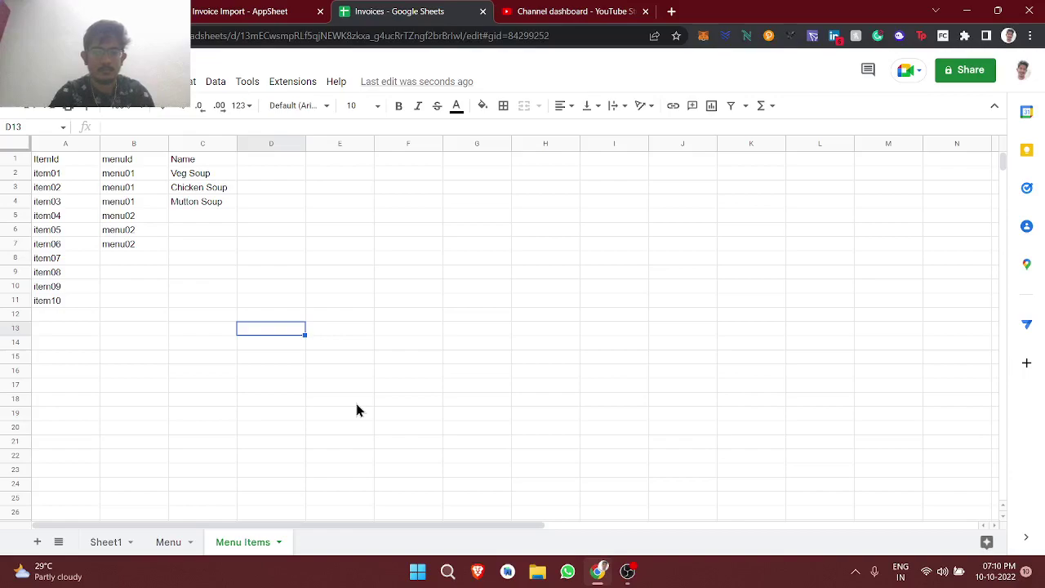
# Name items in C5:C7 Chicken 65, Gobi 65 and Egg fry
pyautogui.click(188, 218)
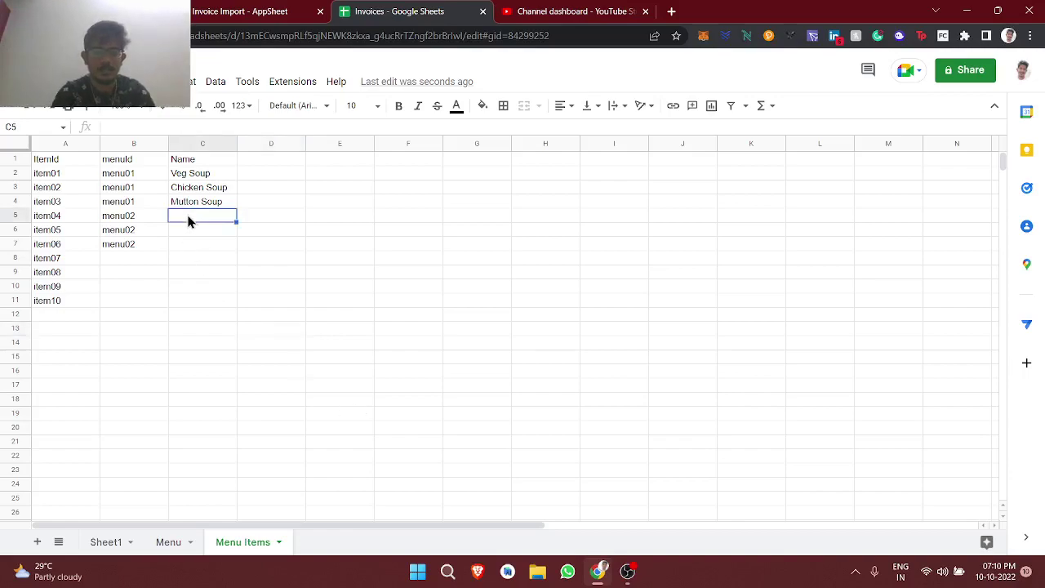
pyautogui.write('Chicken ')
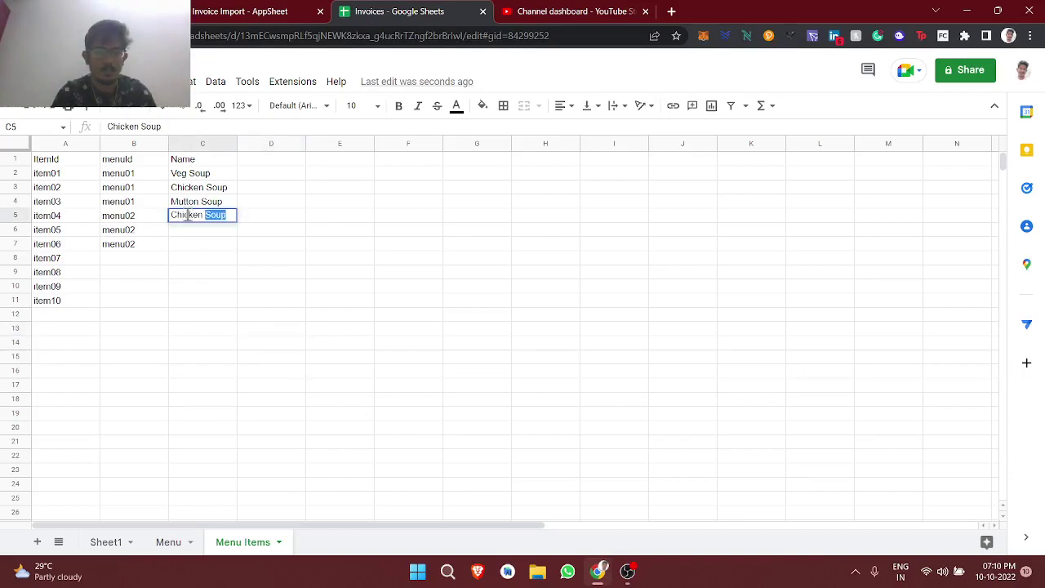
pyautogui.write('65')
pyautogui.press('Return')
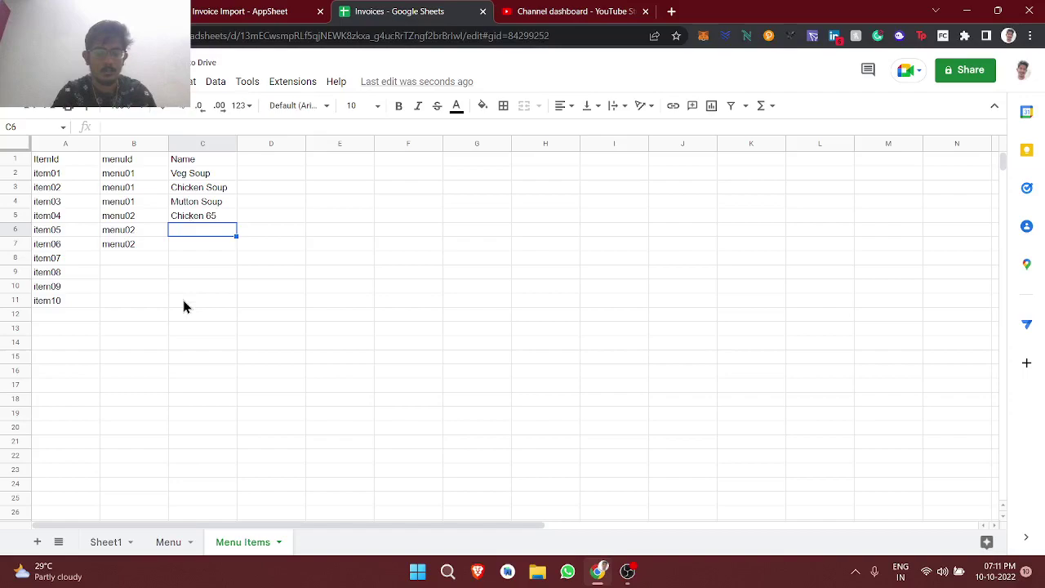
pyautogui.write('C')
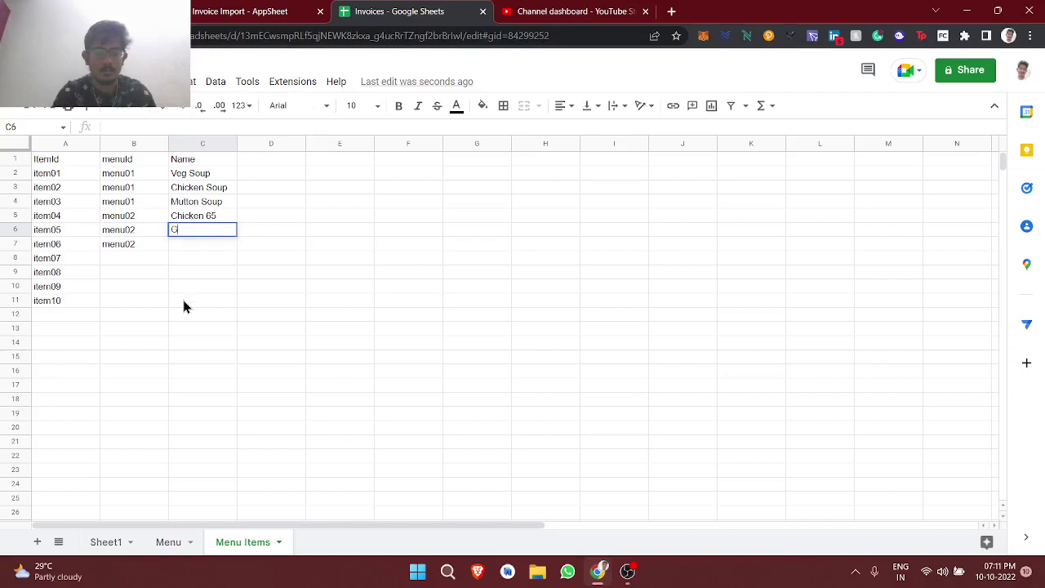
pyautogui.write('obi 65')
pyautogui.press('Return')
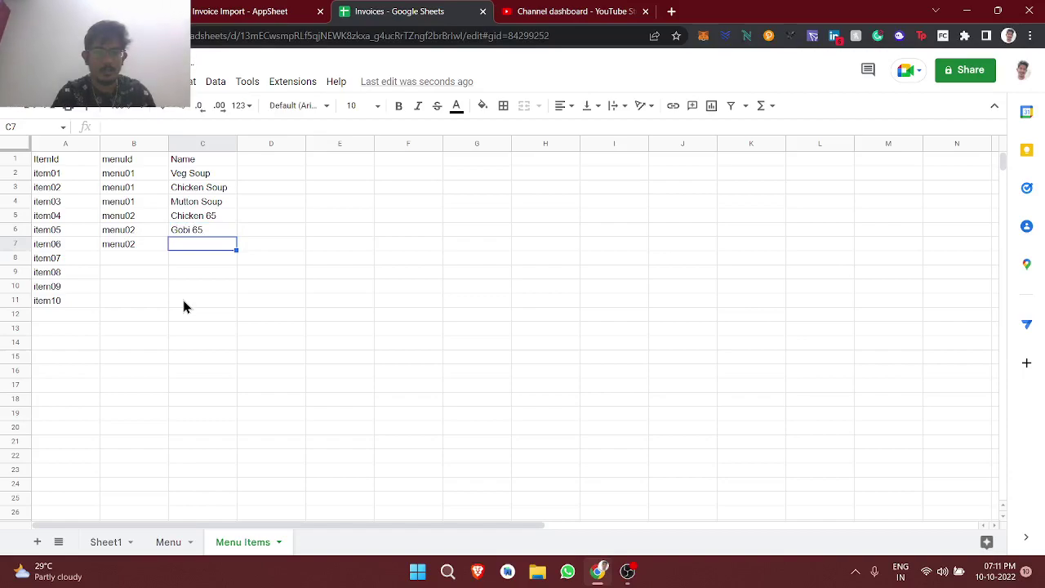
pyautogui.write('Egg ')
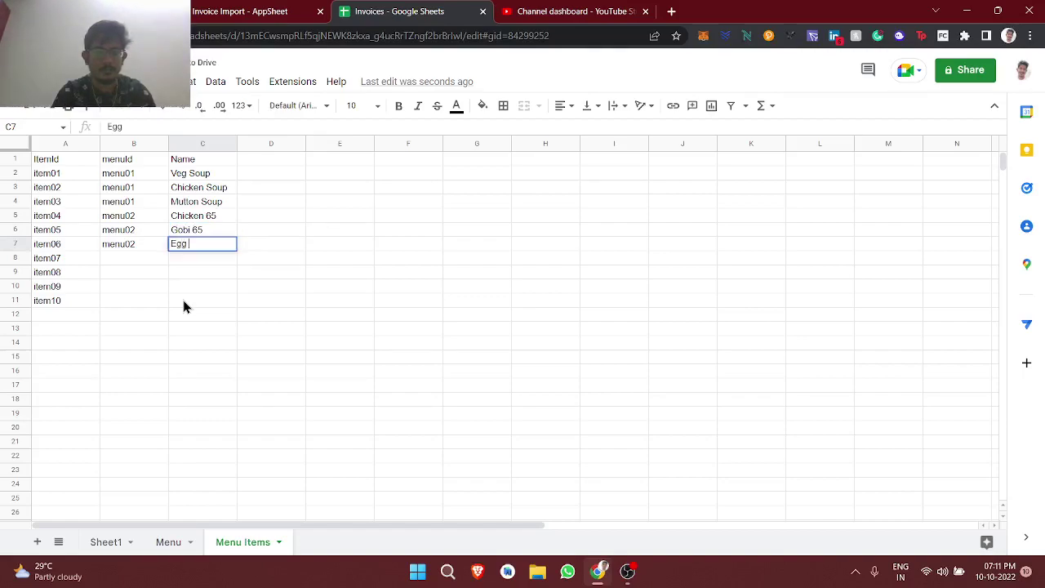
pyautogui.write('fry')
pyautogui.press('Return')
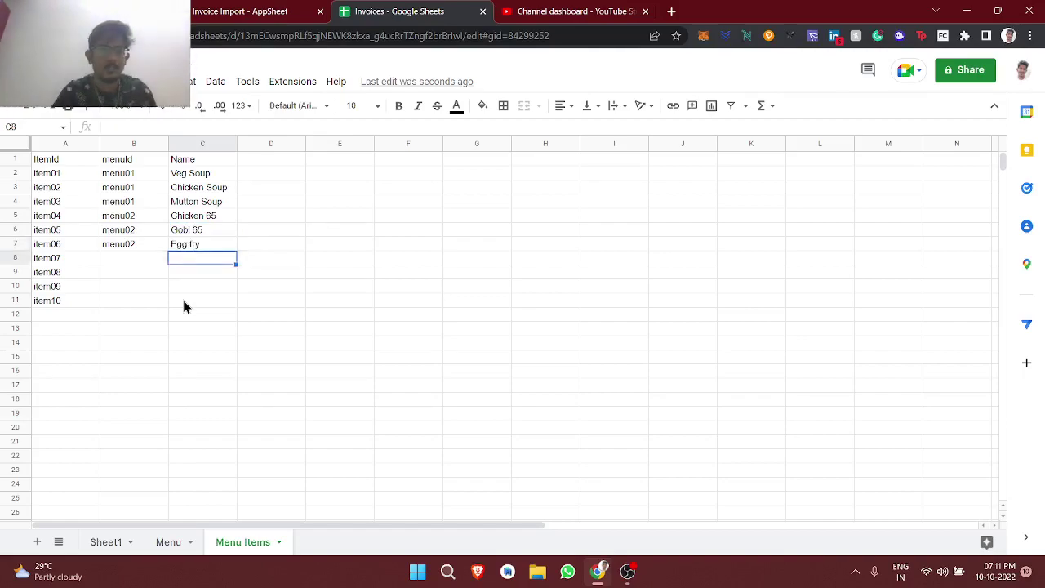
# Copy menu03 from the Menu sheet and paste it into B8:B10 of Menu Items
pyautogui.click(168, 543)
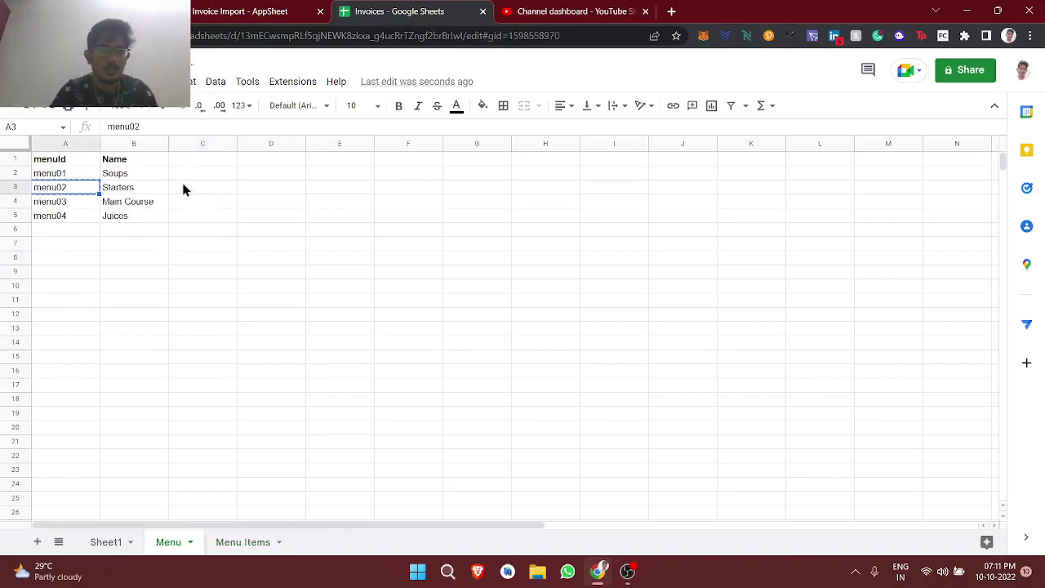
pyautogui.click(65, 204)
pyautogui.hotkey('ctrl', 'c')
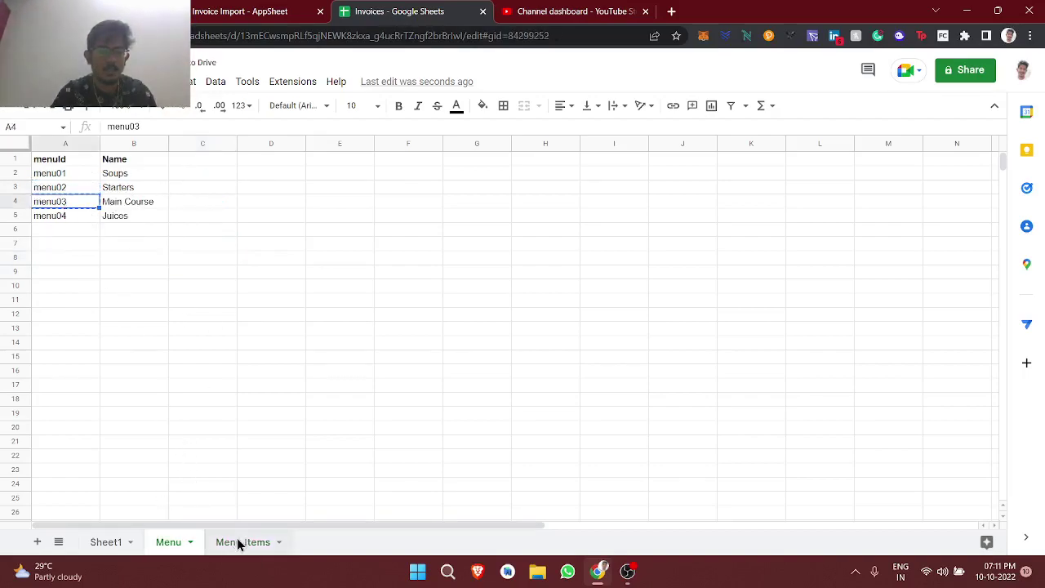
pyautogui.click(239, 543)
pyautogui.press('Left')
pyautogui.hotkey('ctrl', 'v')
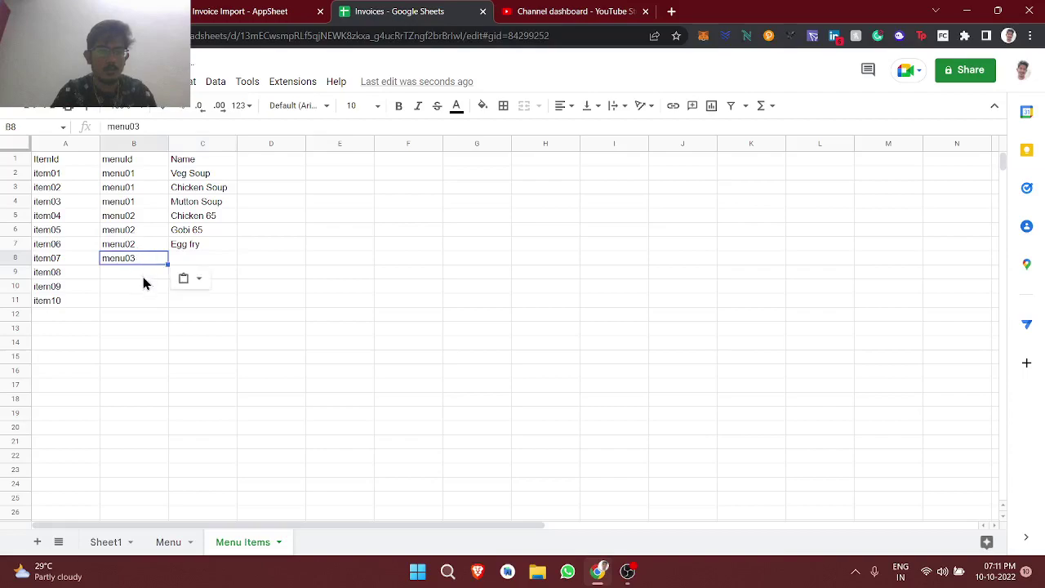
pyautogui.press('Down')
pyautogui.hotkey('ctrl', 'v')
pyautogui.press('Down')
pyautogui.hotkey('ctrl', 'v')
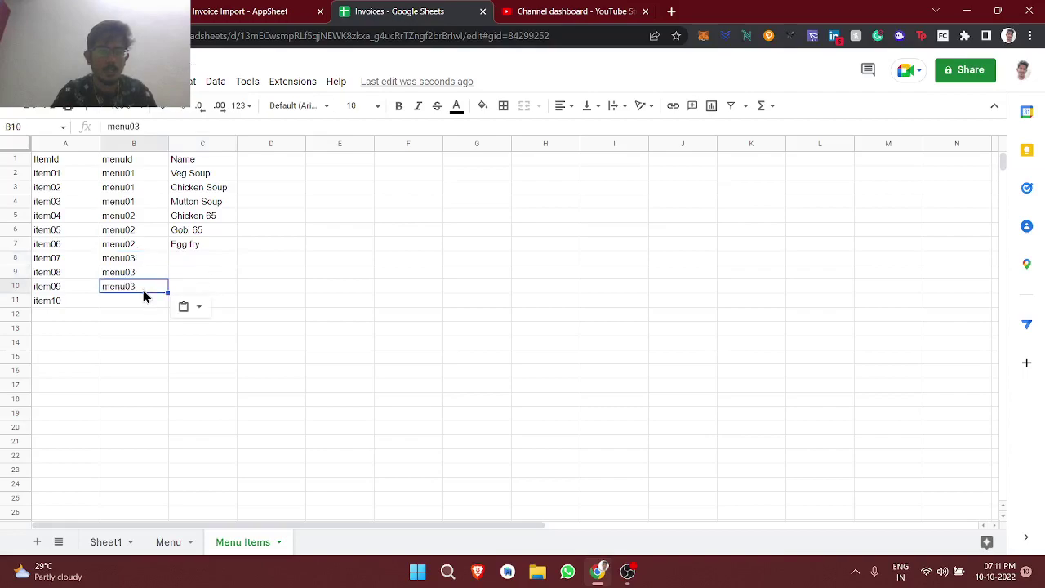
# Name items in C8:C10 Biryani, Meals and Chapathi
pyautogui.click(215, 257)
pyautogui.doubleClick(215, 257)
pyautogui.write('Biryani')
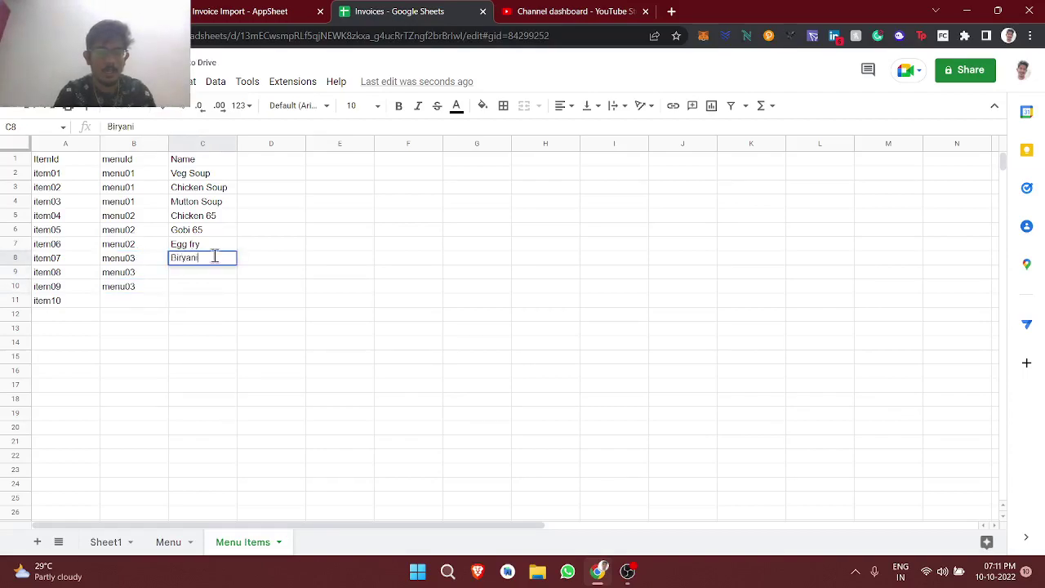
pyautogui.press('Tab')
pyautogui.click(204, 279)
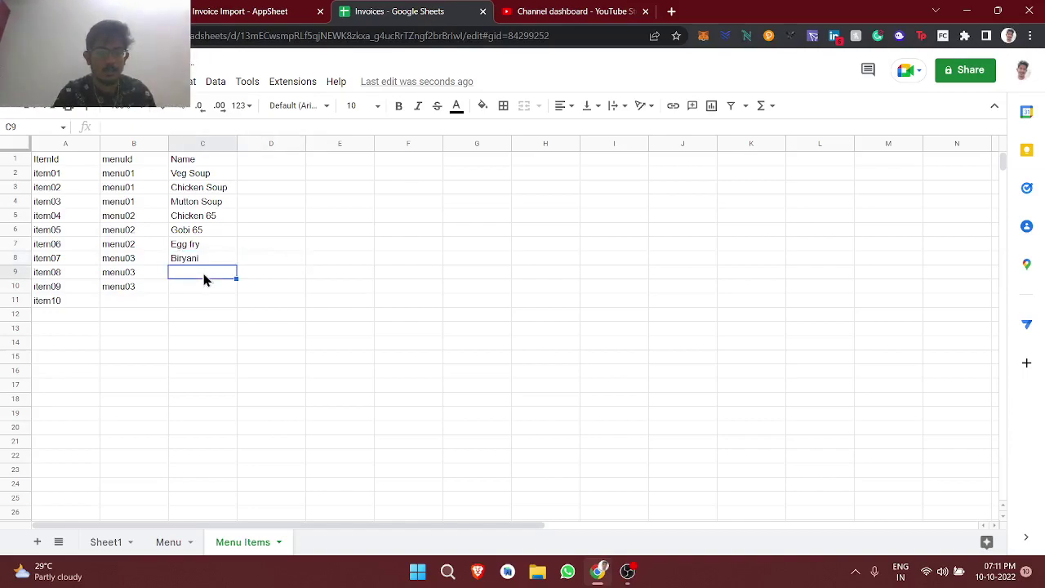
pyautogui.write('Meals')
pyautogui.press('Return')
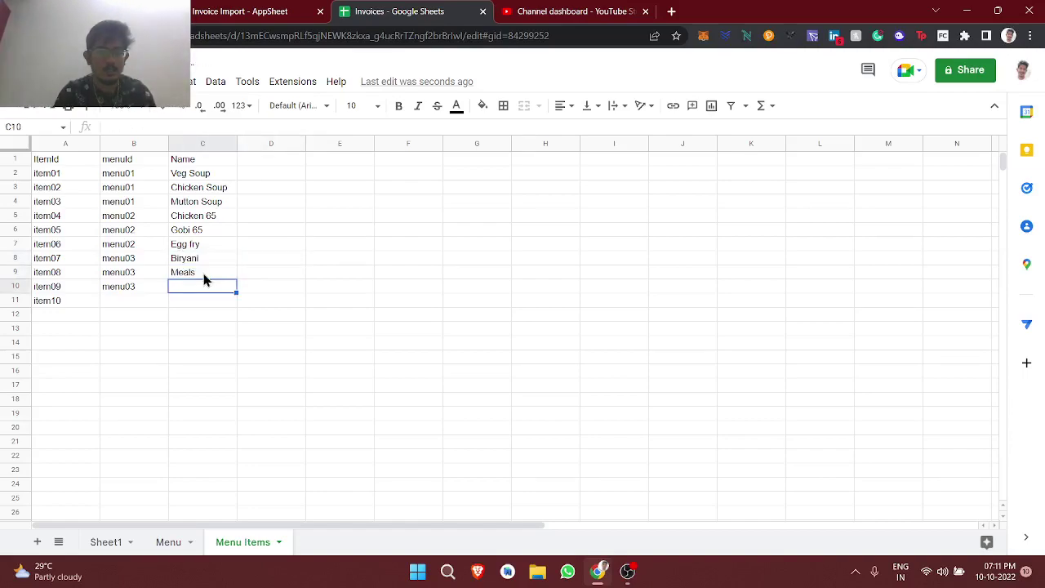
pyautogui.write('CHapa')
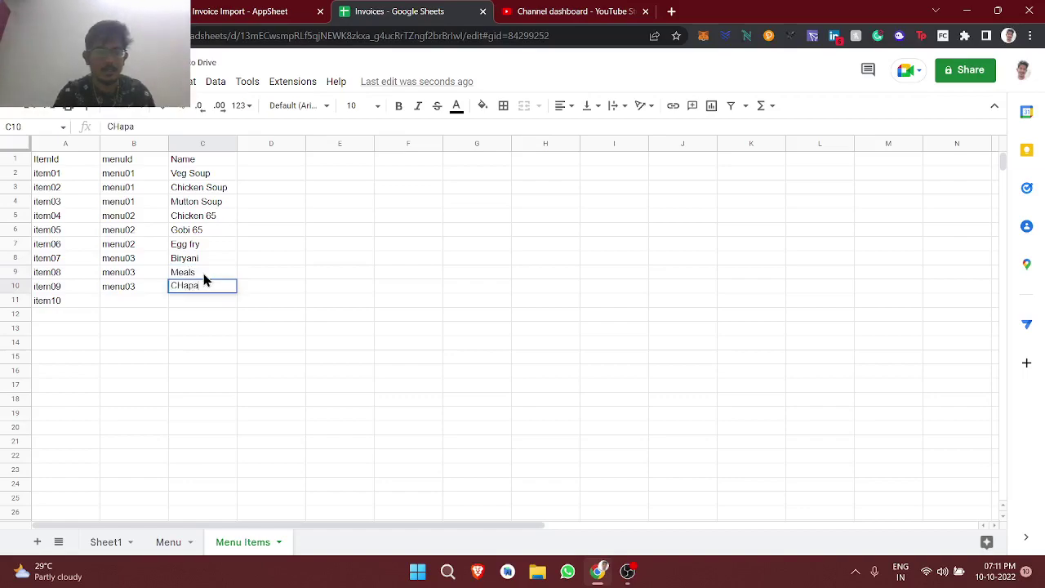
pyautogui.write('hap')
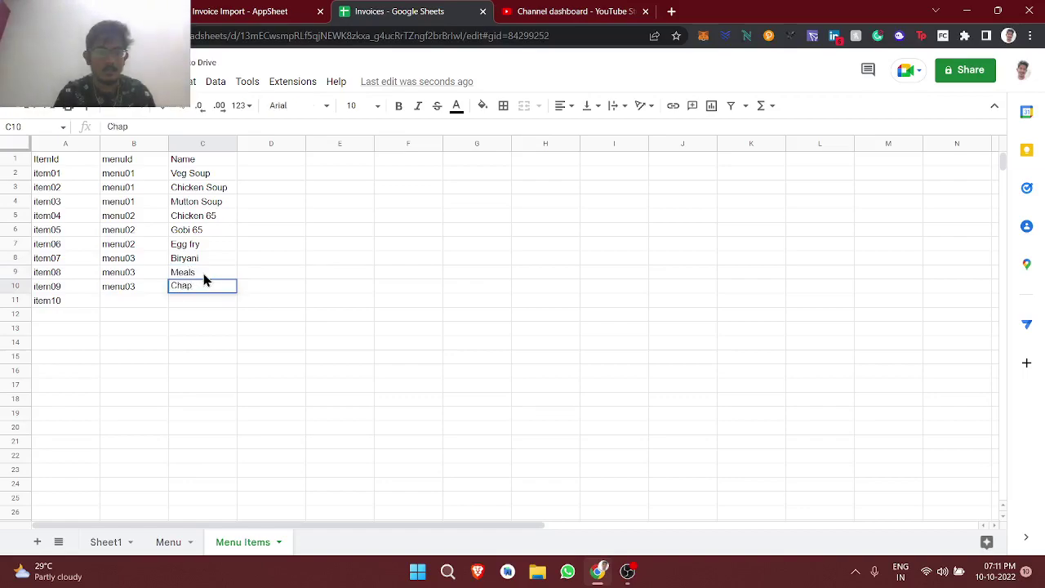
pyautogui.press('BackSpace')
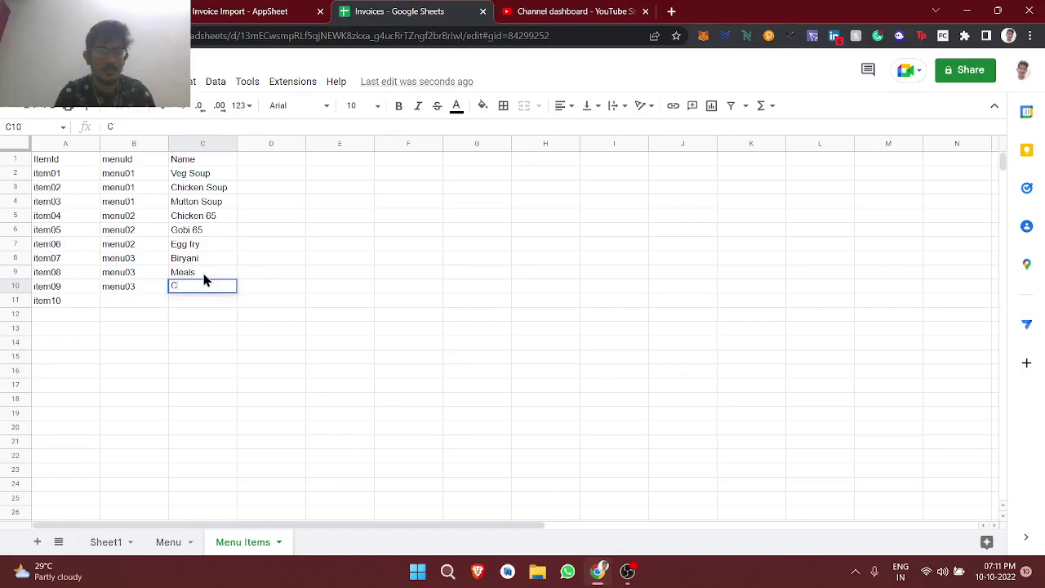
pyautogui.write('hapathi')
pyautogui.press('Return')
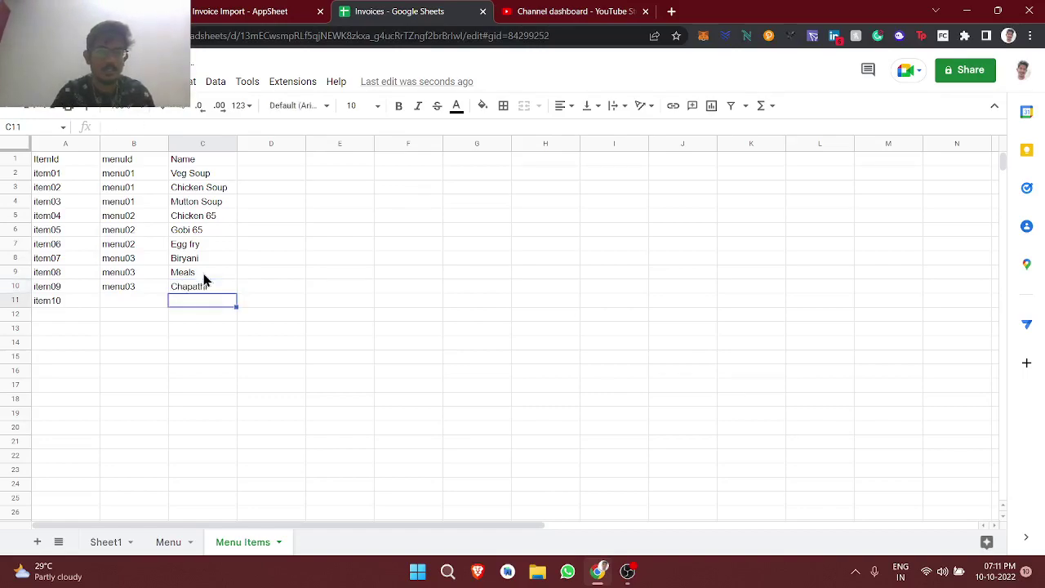
# Assign menu04 to rows 11–13 of Menu Items and extend the item ids down to item12
pyautogui.click(166, 542)
pyautogui.click(64, 216)
pyautogui.hotkey('ctrl', 'c')
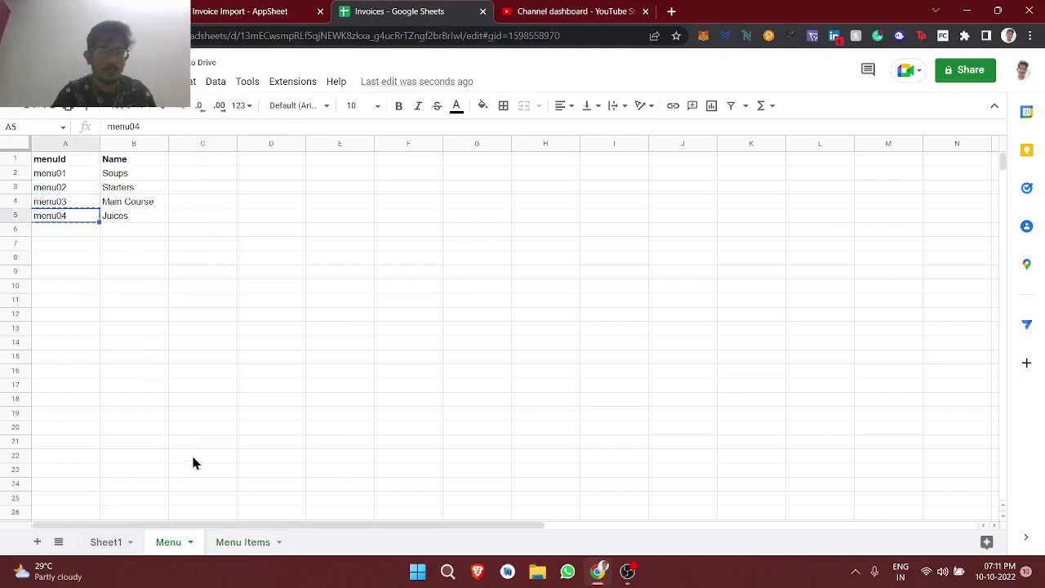
pyautogui.click(239, 543)
pyautogui.click(119, 303)
pyautogui.hotkey('ctrl', 'v')
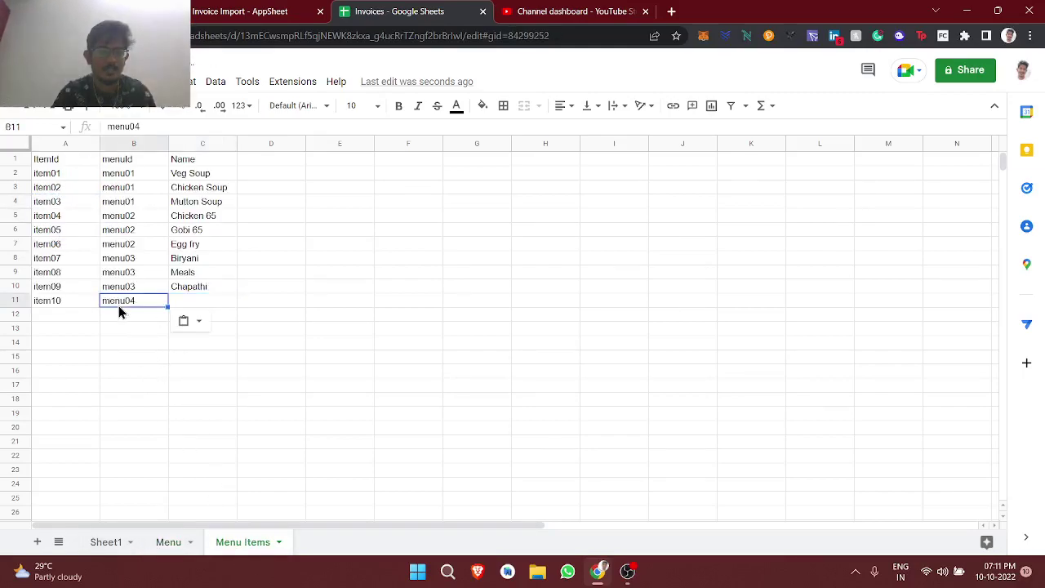
pyautogui.click(124, 318)
pyautogui.hotkey('ctrl', 'v')
pyautogui.click(123, 330)
pyautogui.hotkey('ctrl', 'v')
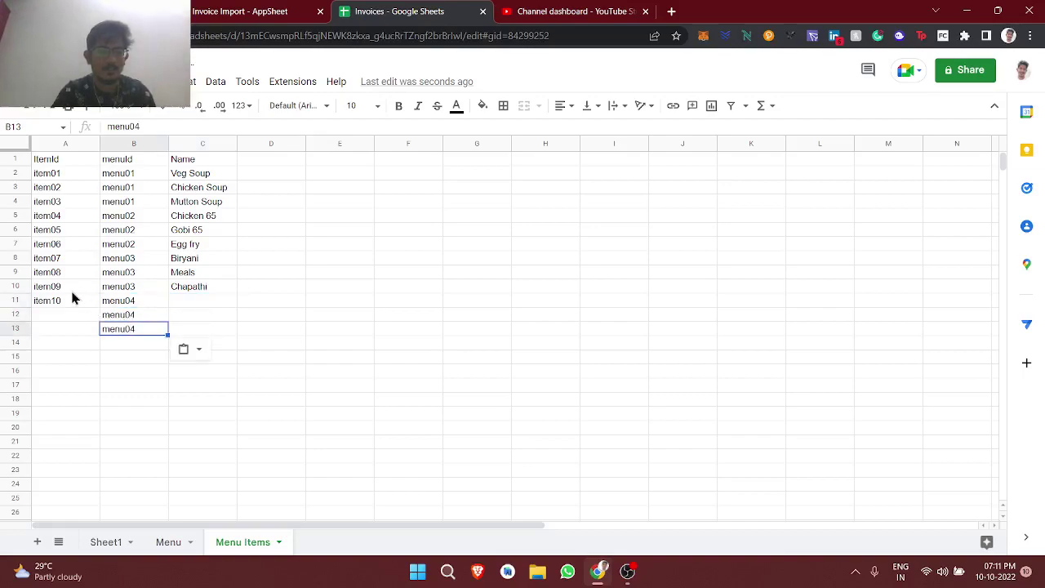
pyautogui.click(70, 303)
pyautogui.moveTo(96, 304); pyautogui.dragTo(96, 329)
# Enter Apple Juice, Orange Juice and Banana Juice as the names in C11:C13
pyautogui.click(219, 303)
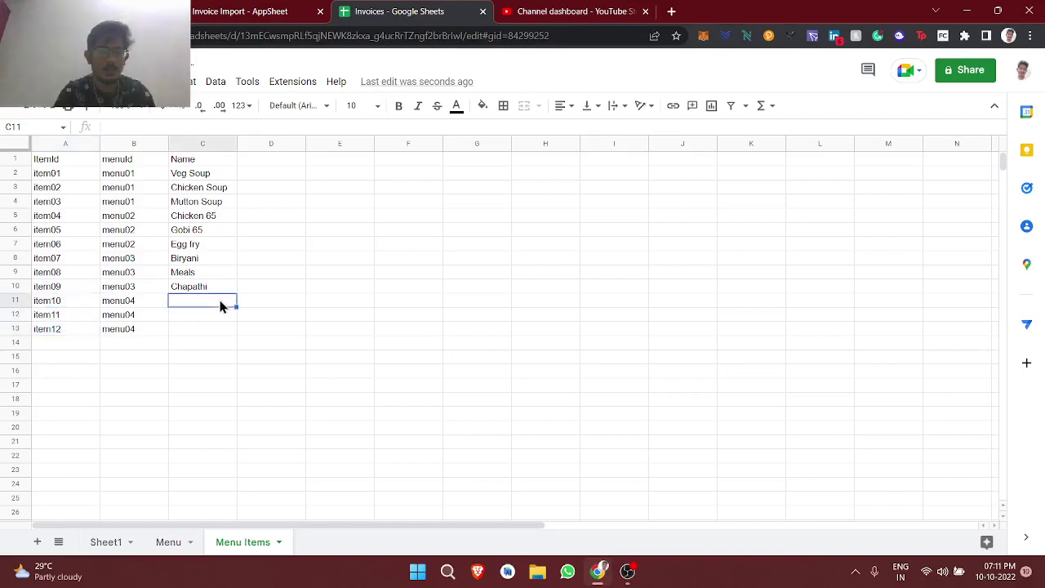
pyautogui.write('Apple')
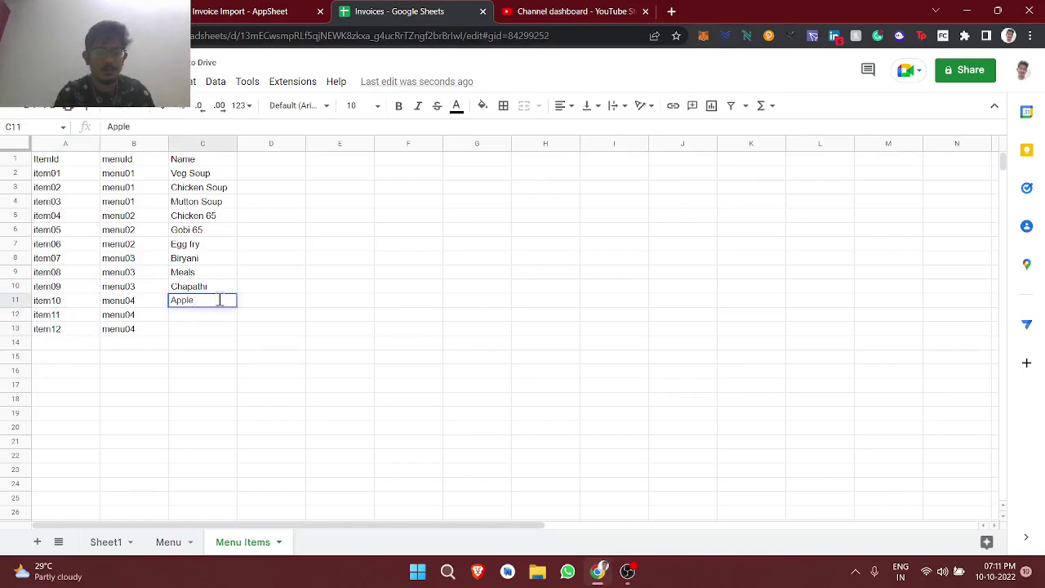
pyautogui.write(' Juice')
pyautogui.press('Return')
pyautogui.write('Ora')
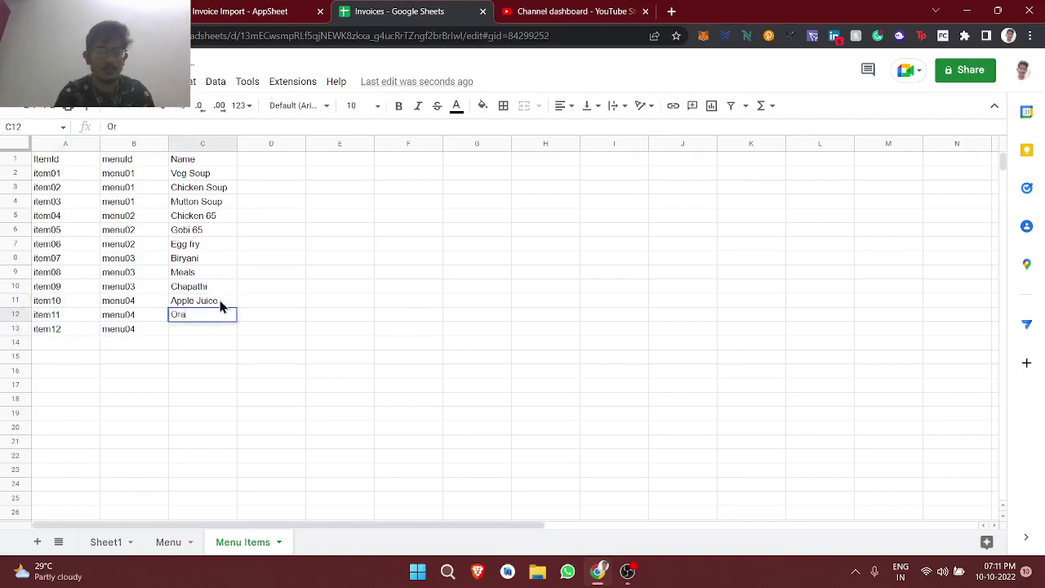
pyautogui.write('nge Juice')
pyautogui.press('Return')
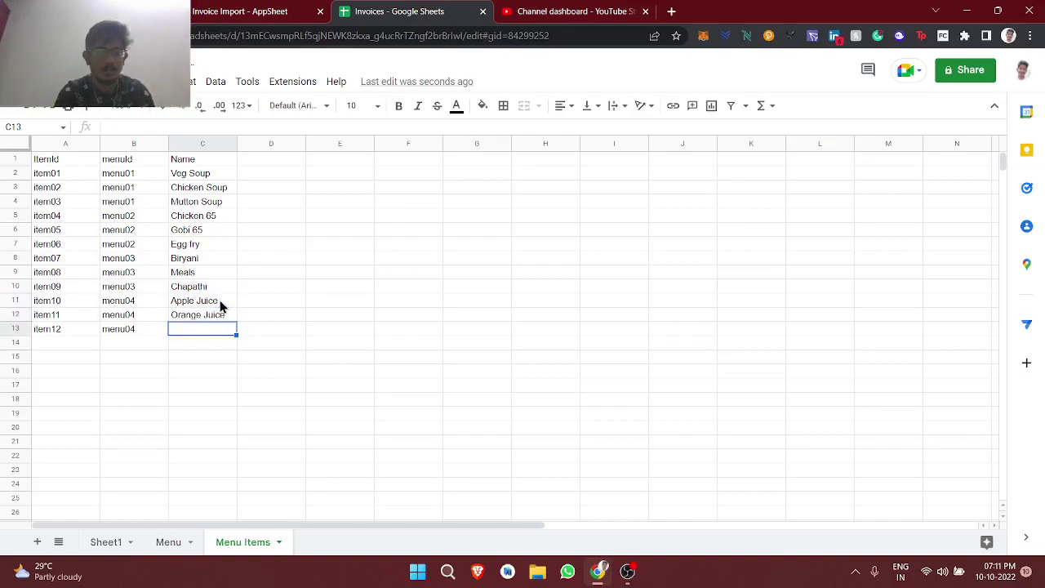
pyautogui.write('Banana Juice')
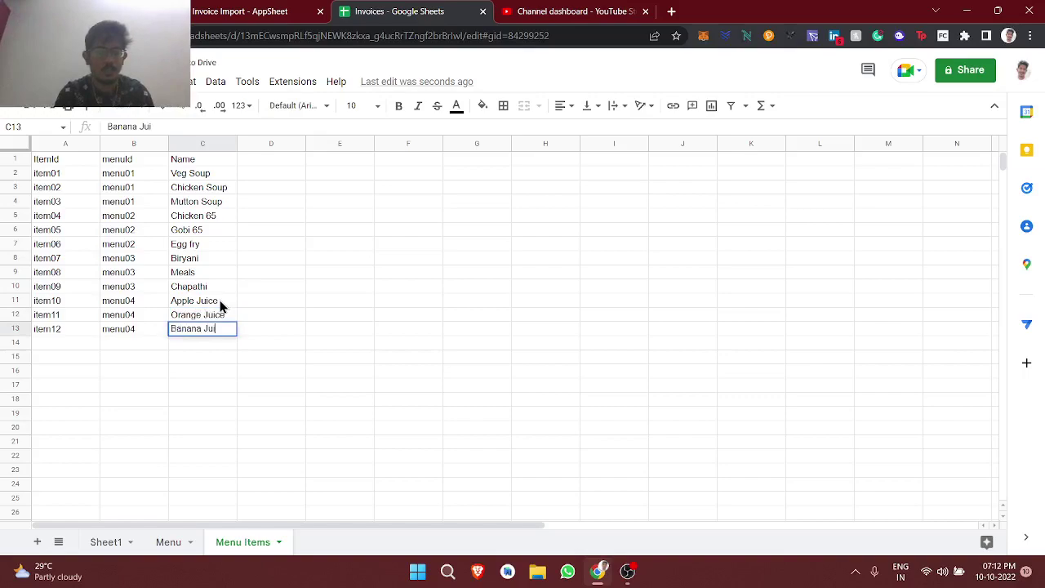
pyautogui.press('Return')
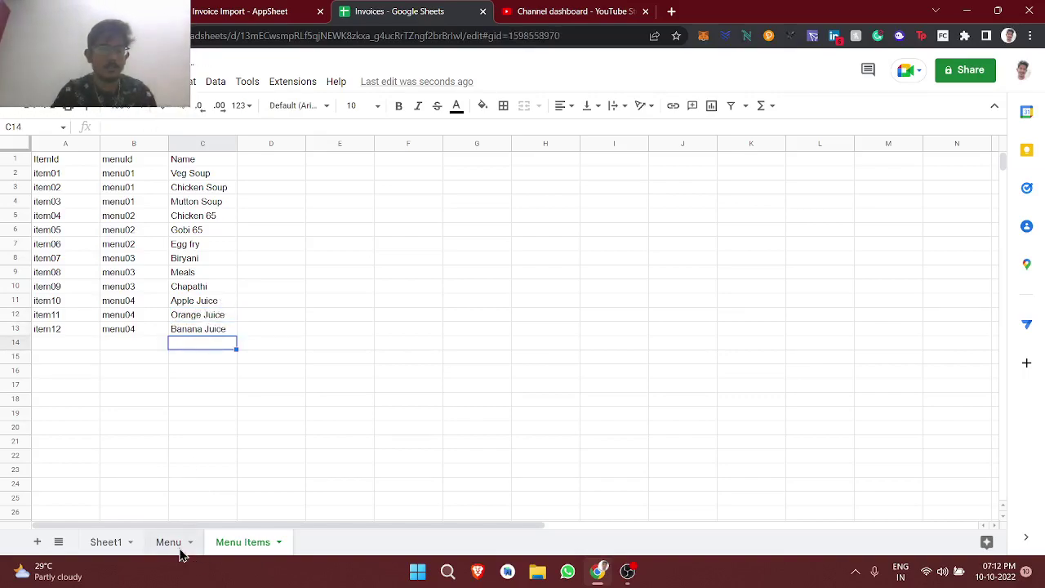
# Bold the Menu Items header row and return to the AppSheet editor
pyautogui.click(178, 549)
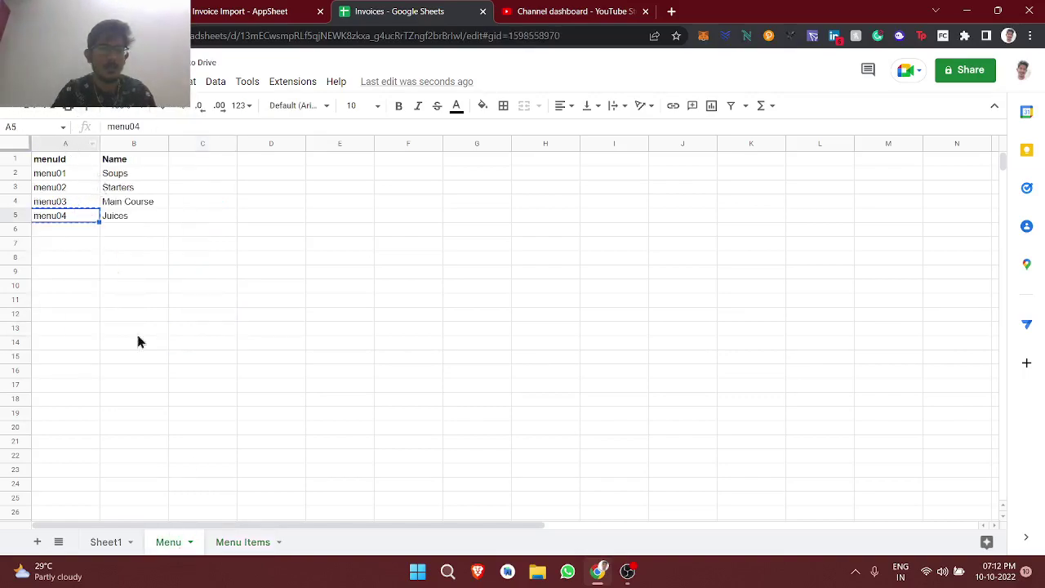
pyautogui.click(248, 547)
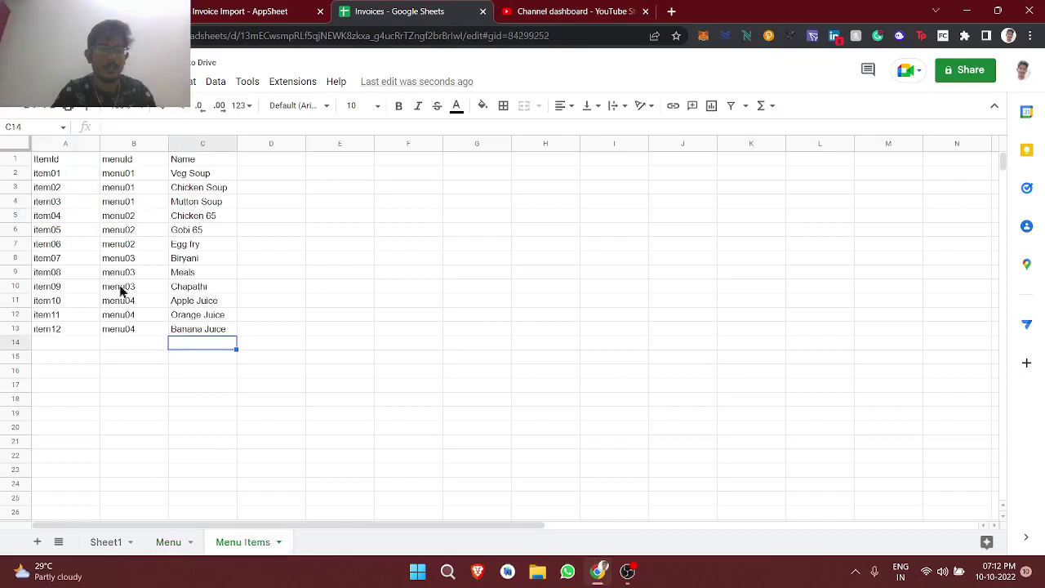
pyautogui.click(124, 177)
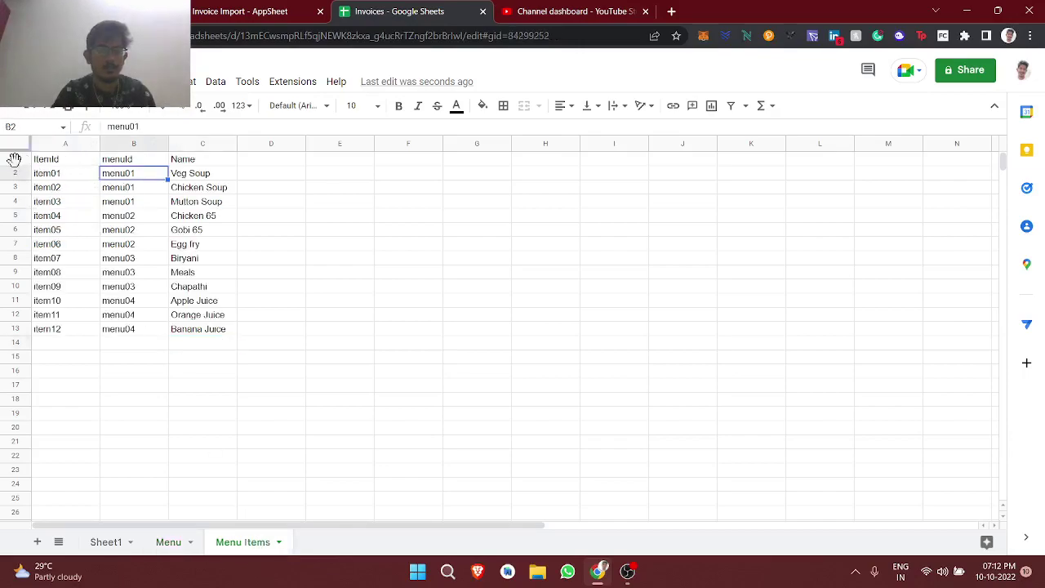
pyautogui.click(14, 159)
pyautogui.hotkey('ctrl', 'b')
pyautogui.click(115, 178)
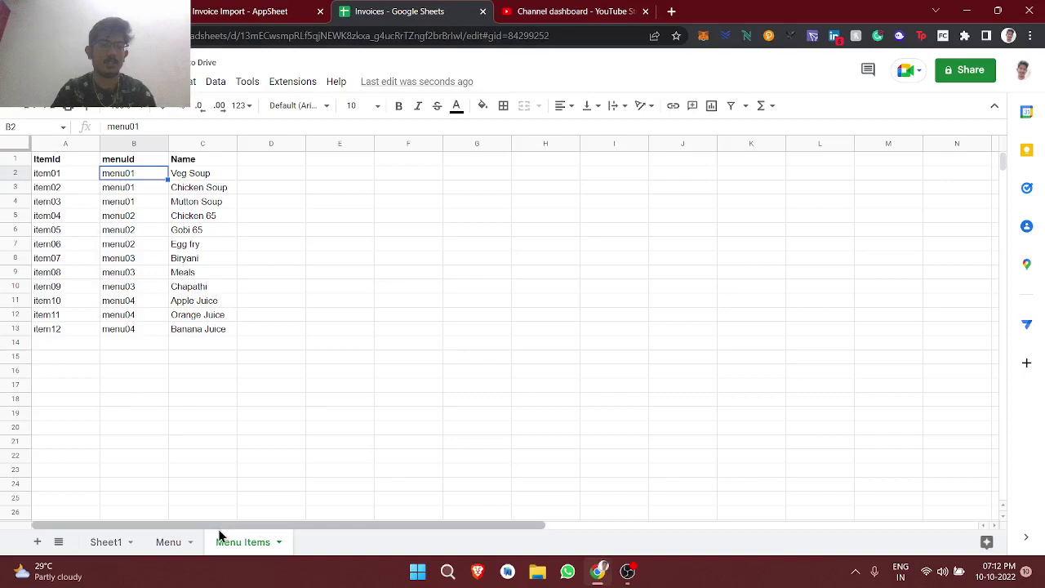
pyautogui.hotkey('ctrl', 'shift', 'Tab')
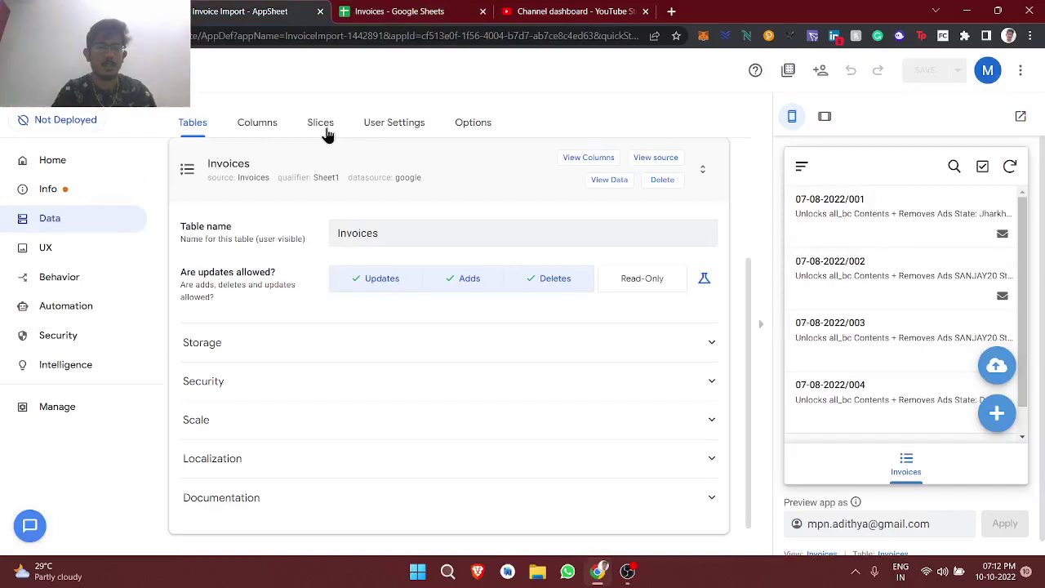
# Add the Menu Items and Menu sheets as new tables in the app's data
pyautogui.scroll(2, 531, 178)
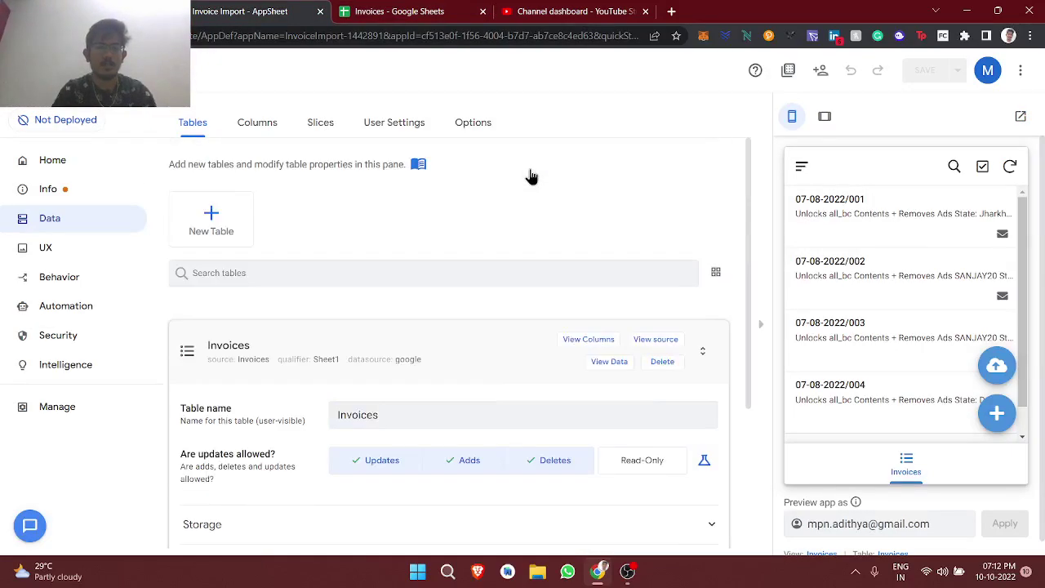
pyautogui.click(228, 219)
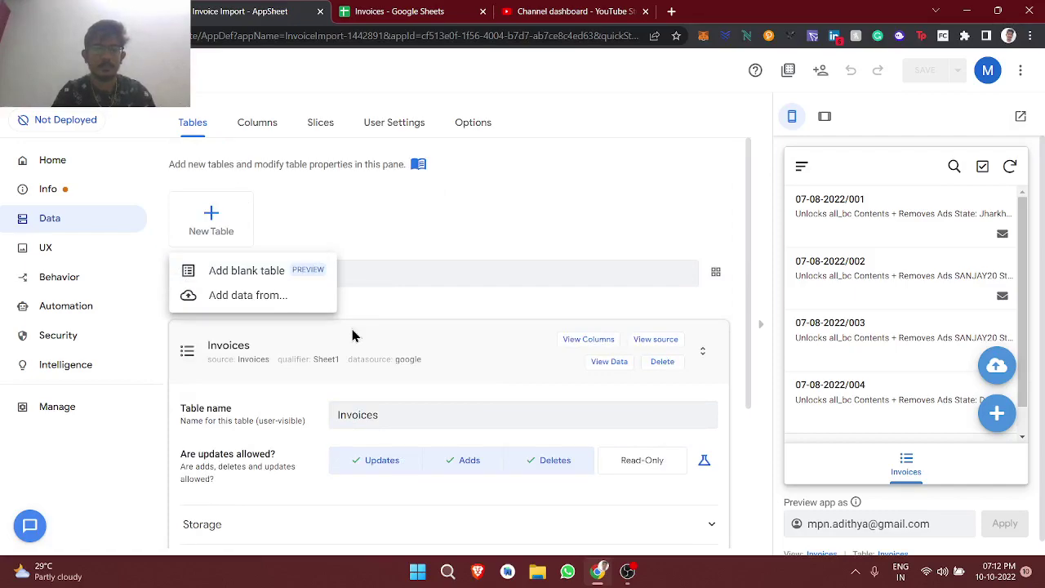
pyautogui.press('F5')
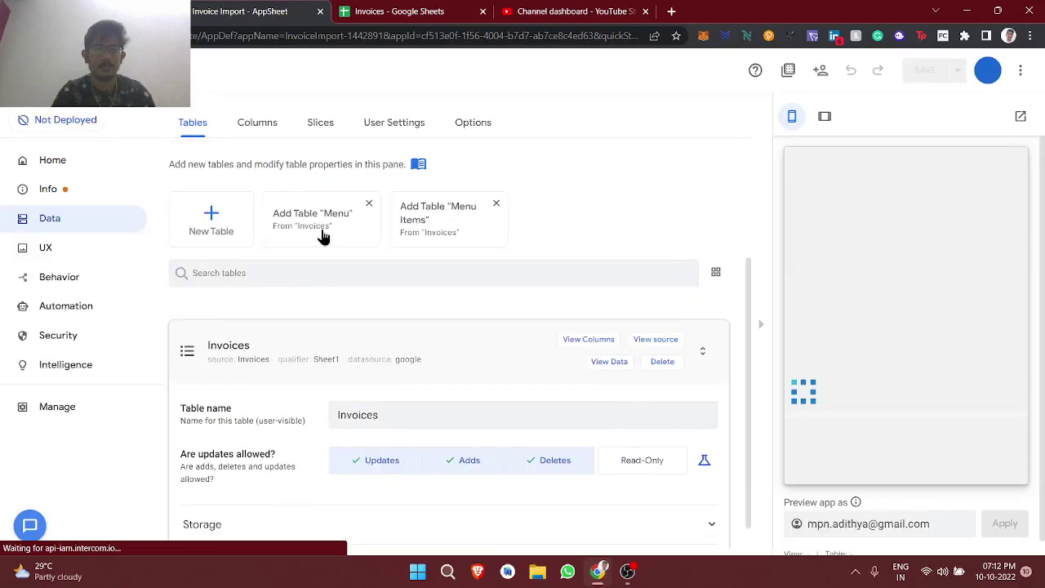
pyautogui.click(413, 219)
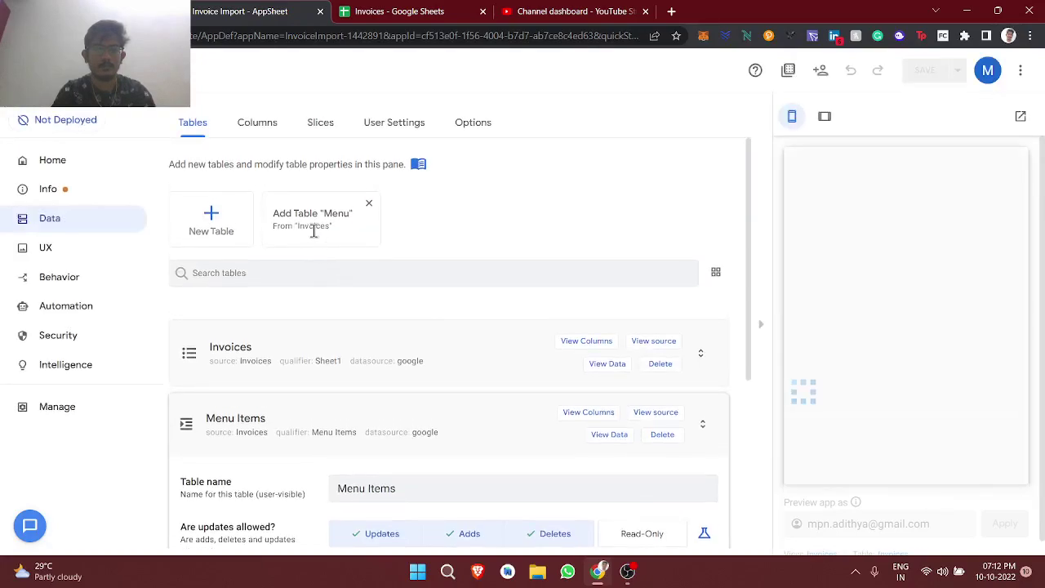
pyautogui.click(326, 217)
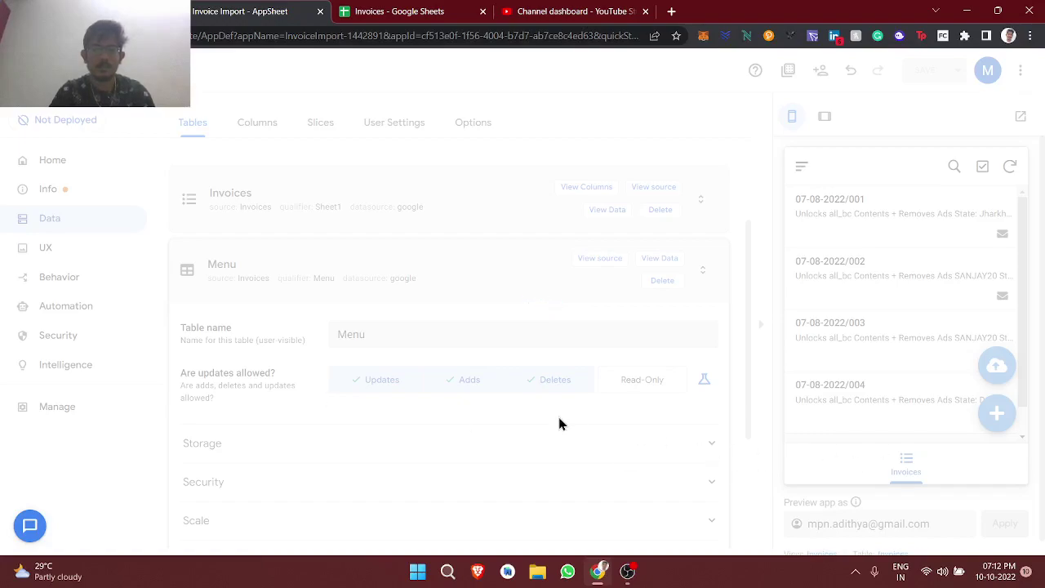
pyautogui.click(280, 169)
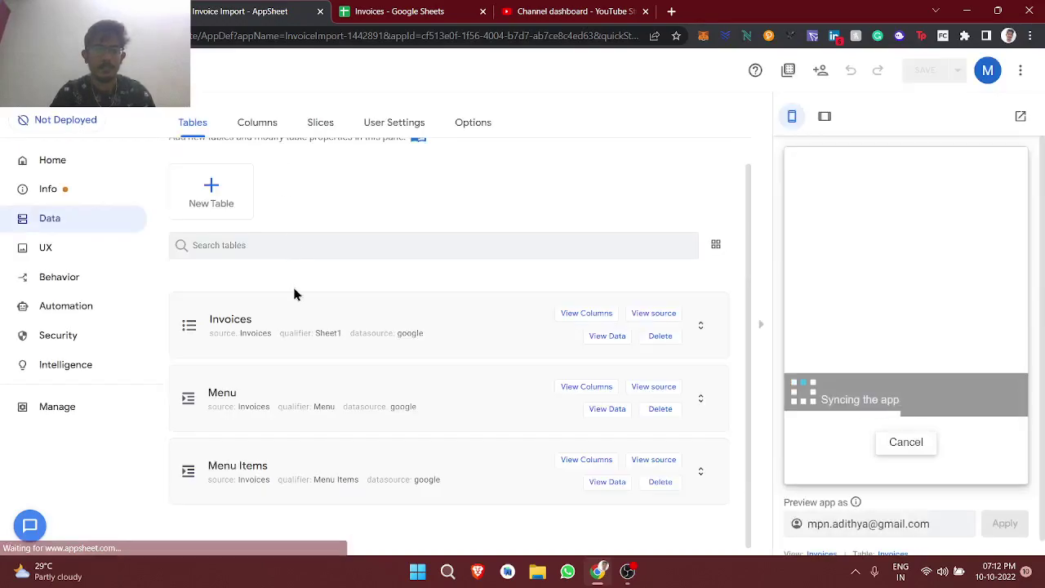
# Add a new view named 'Interactive Dashboard' with the dashboard view type
pyautogui.click(82, 246)
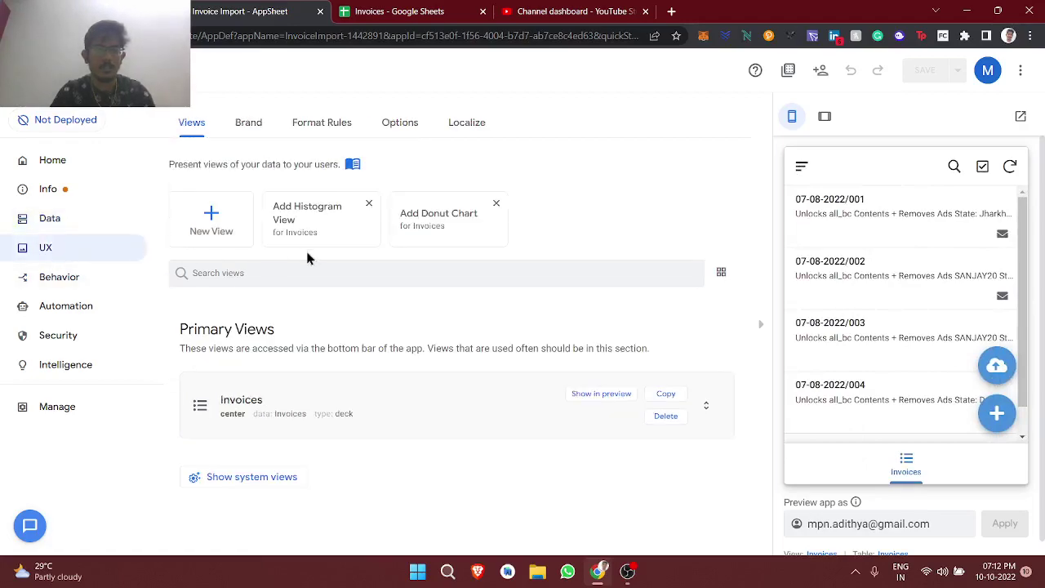
pyautogui.click(197, 234)
pyautogui.click(441, 236)
pyautogui.hotkey('ctrl', 'a')
pyautogui.press('BackSpace')
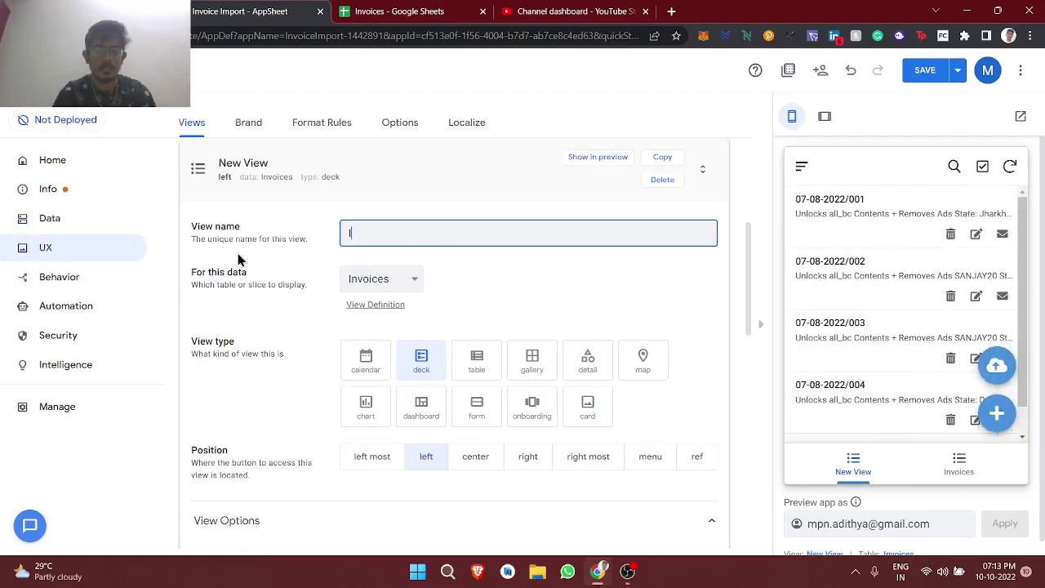
pyautogui.write('INte')
pyautogui.press('BackSpace')
pyautogui.press('BackSpace')
pyautogui.press('BackSpace')
pyautogui.write('nt')
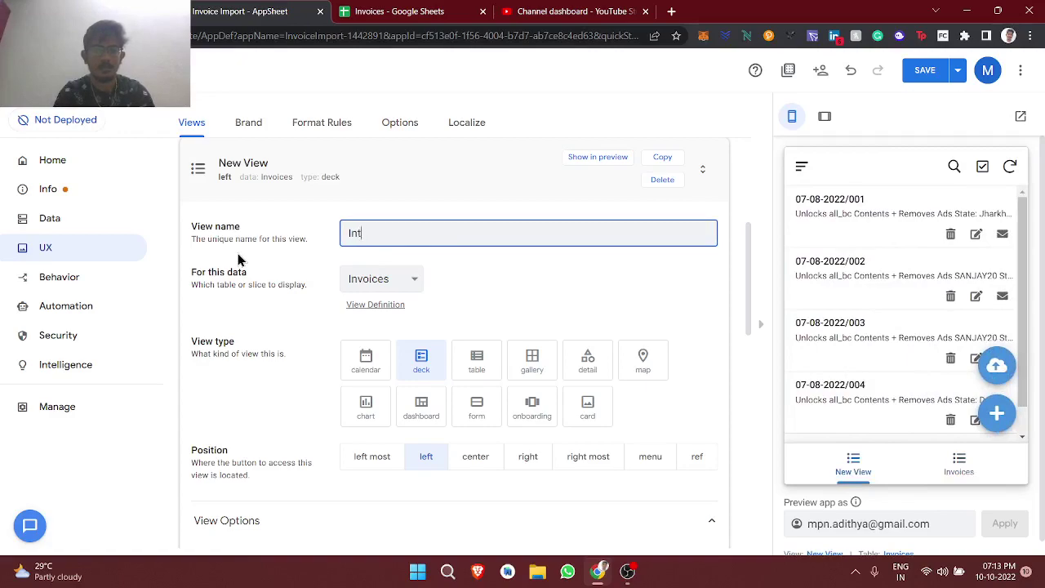
pyautogui.write('eractive Dashboard')
pyautogui.click(497, 273)
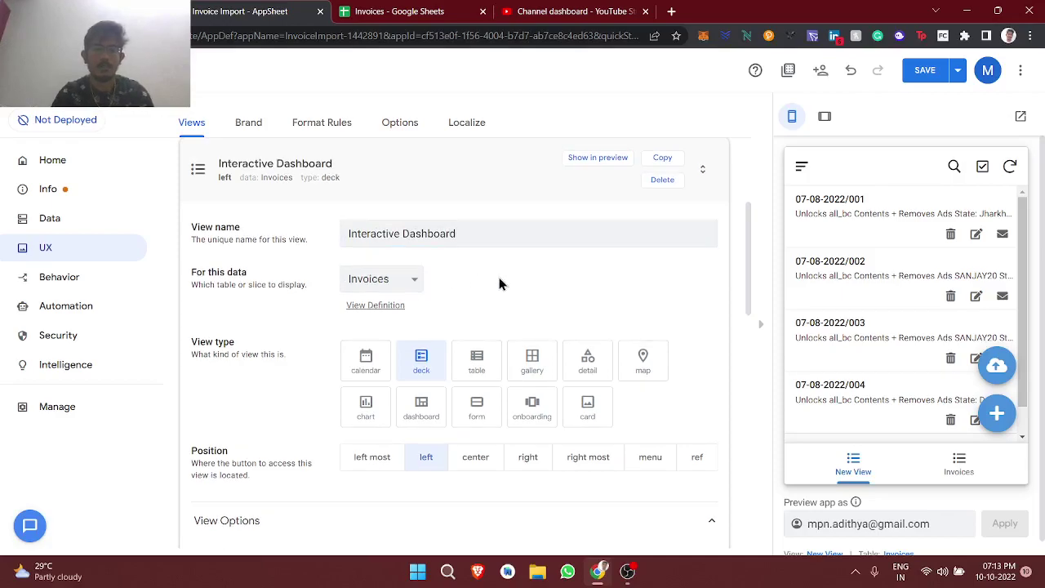
pyautogui.scroll(-2, 497, 278)
pyautogui.click(416, 296)
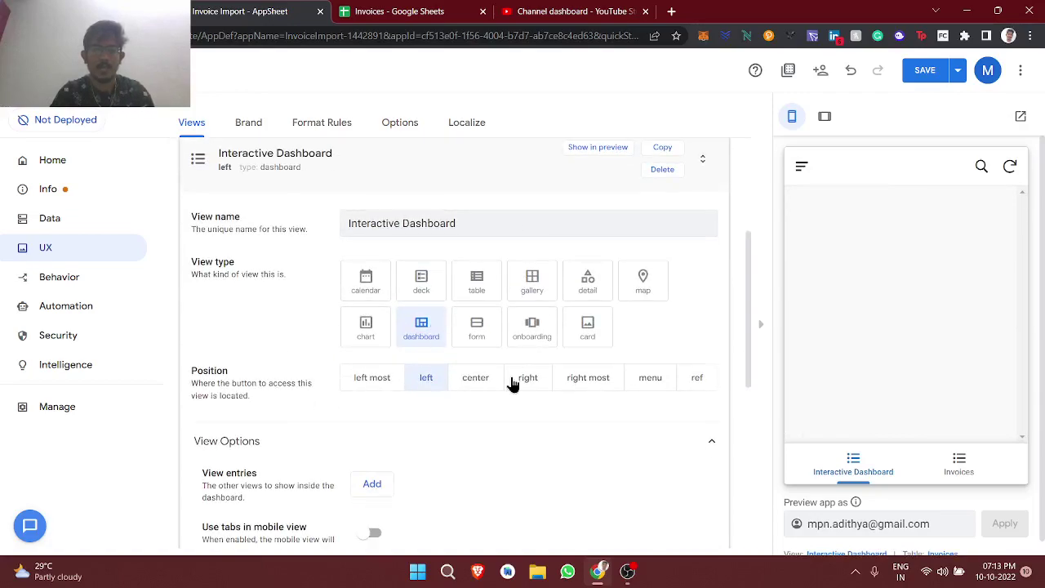
pyautogui.scroll(-1, 514, 381)
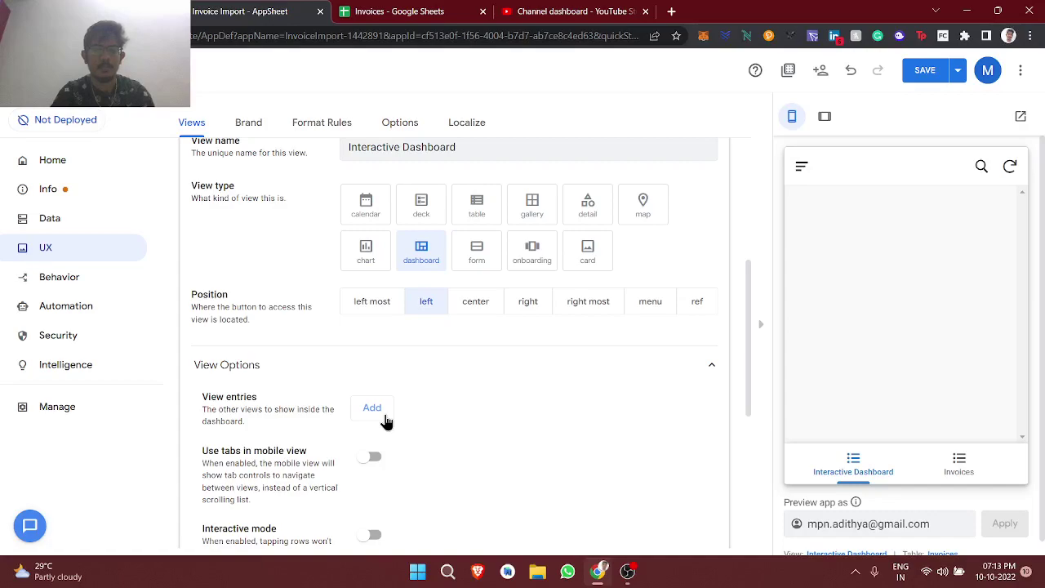
pyautogui.scroll(2, 386, 421)
# Add a view named Menu that shows the Menu table
pyautogui.click(332, 255)
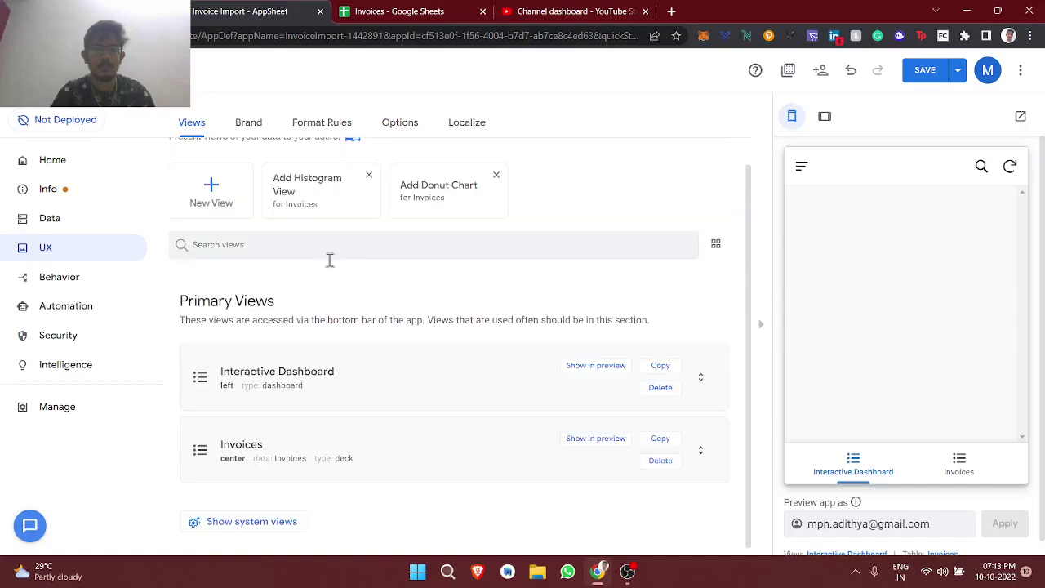
pyautogui.click(225, 202)
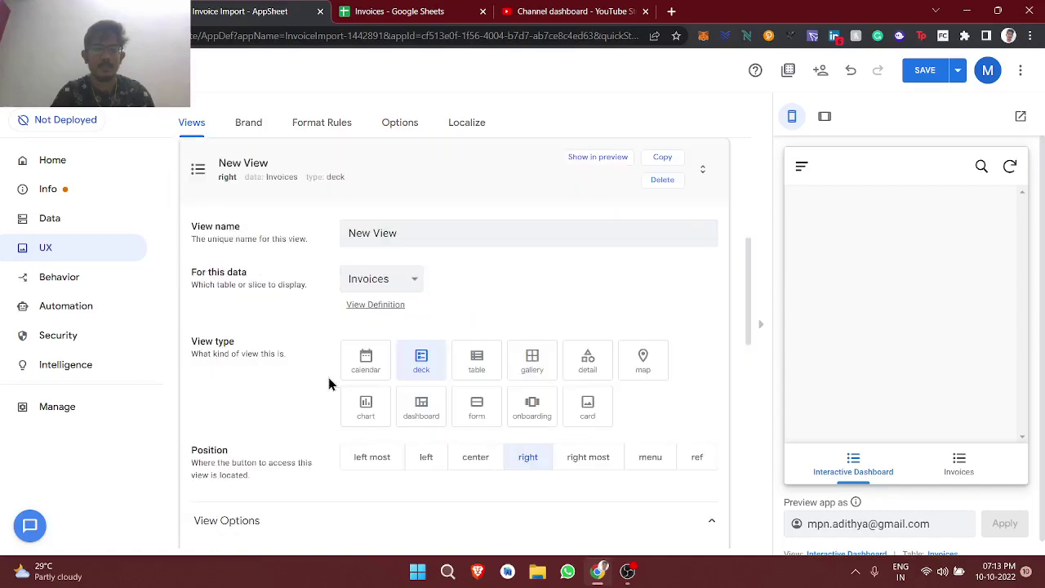
pyautogui.click(412, 279)
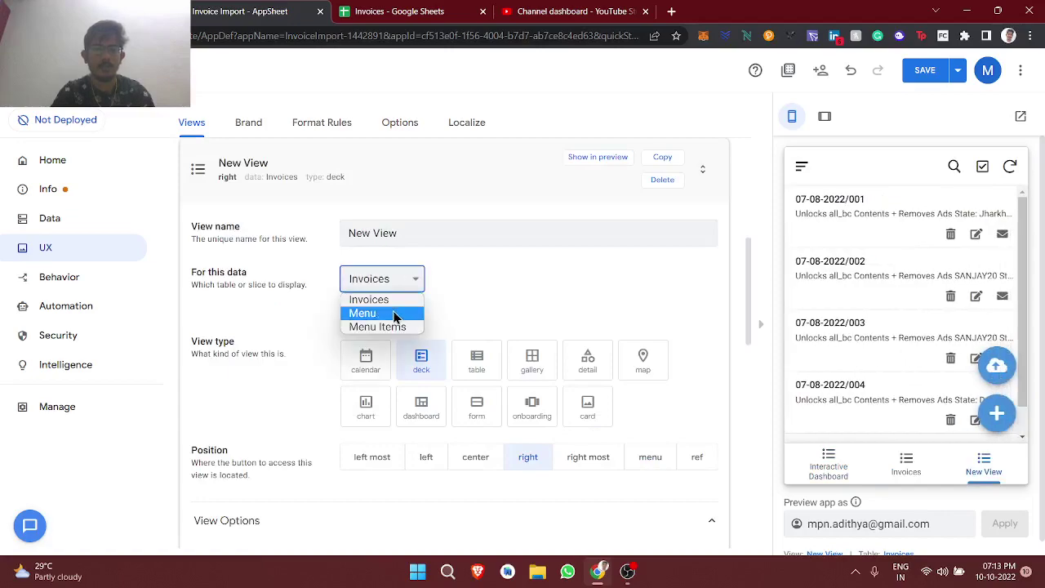
pyautogui.click(393, 313)
pyautogui.moveTo(418, 233); pyautogui.dragTo(332, 245)
pyautogui.write('Menu')
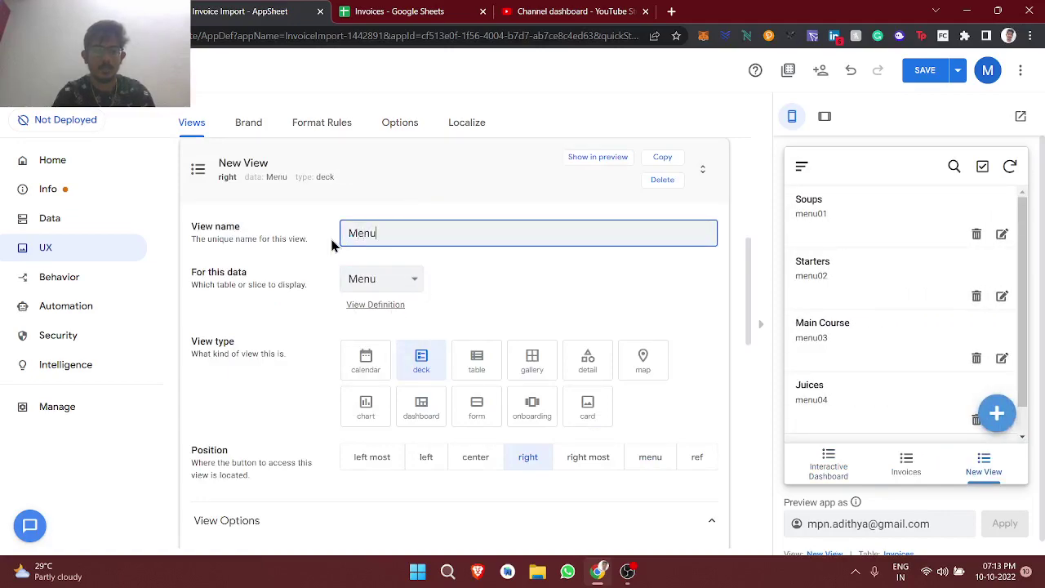
pyautogui.click(331, 242)
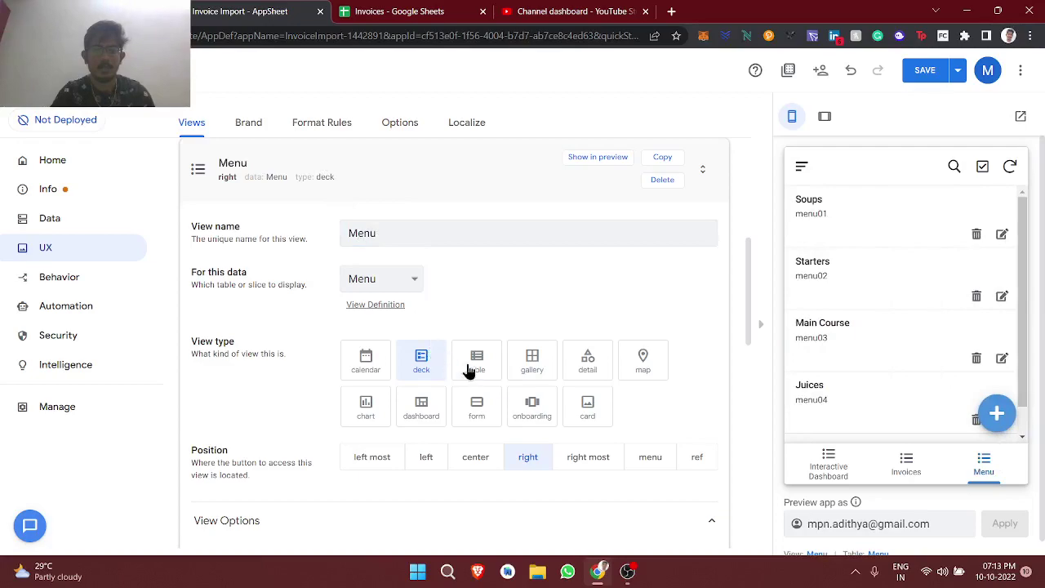
pyautogui.click(412, 186)
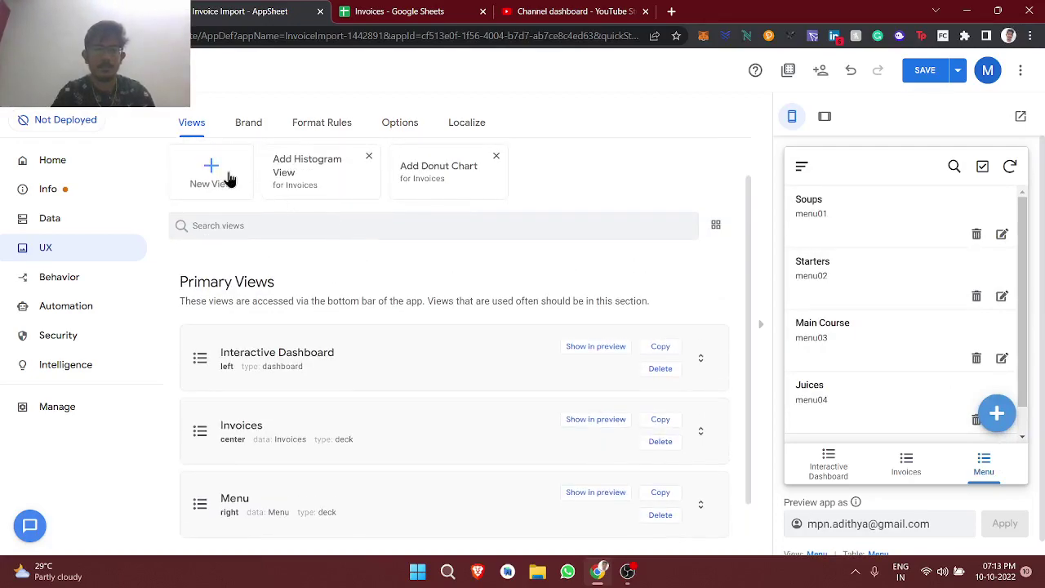
# Add a view named Menu Items that shows the Menu Items table
pyautogui.click(230, 179)
pyautogui.click(412, 279)
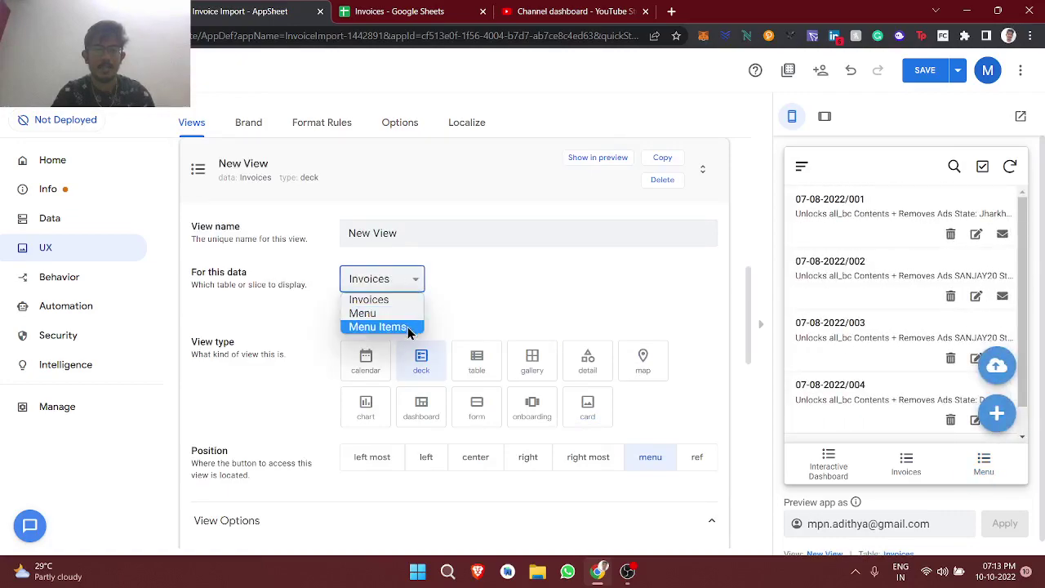
pyautogui.click(408, 327)
pyautogui.click(409, 223)
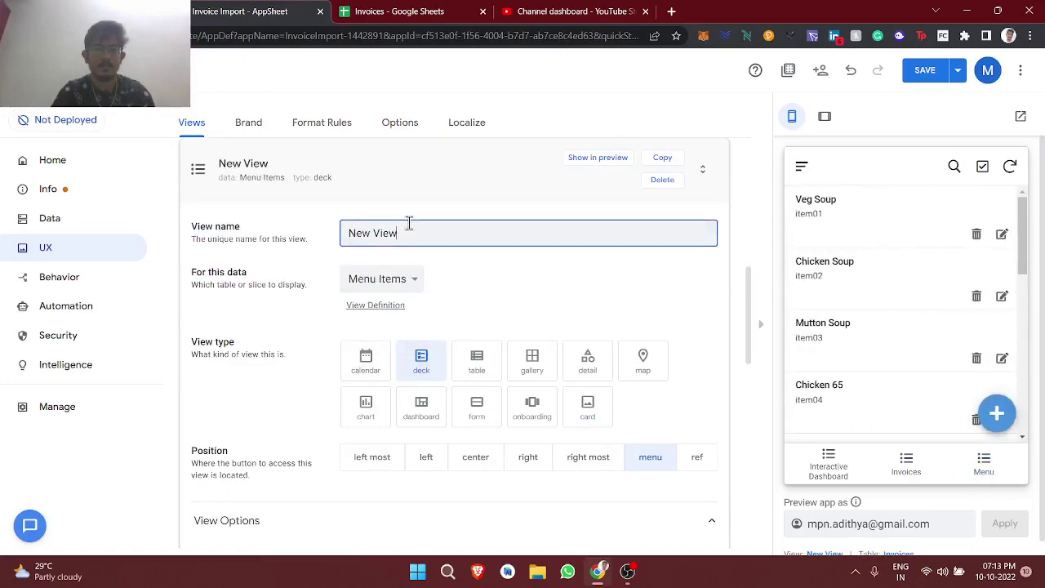
pyautogui.tripleClick(409, 223)
pyautogui.write('Menu Items')
pyautogui.click(292, 249)
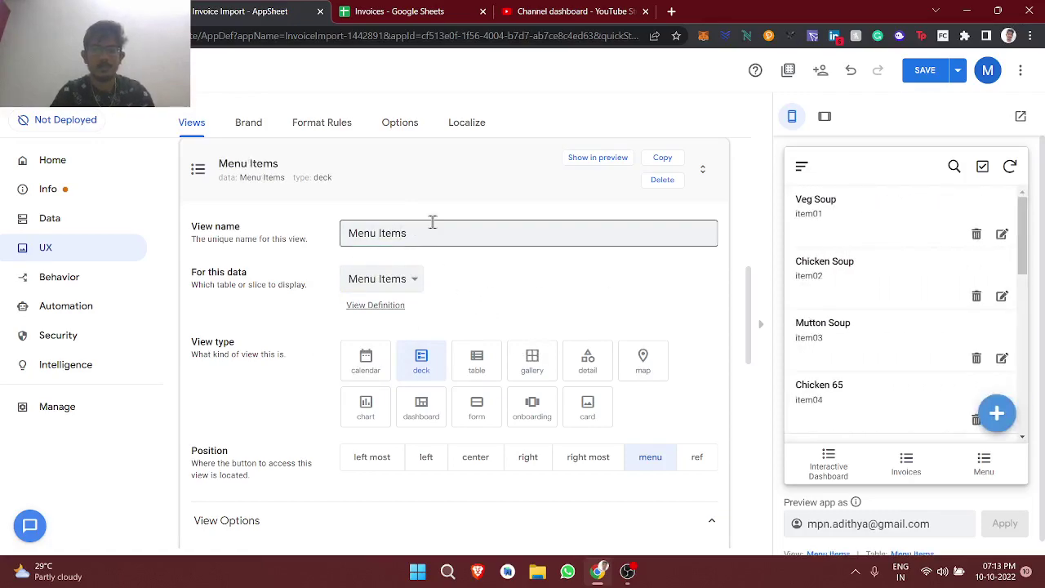
pyautogui.click(417, 187)
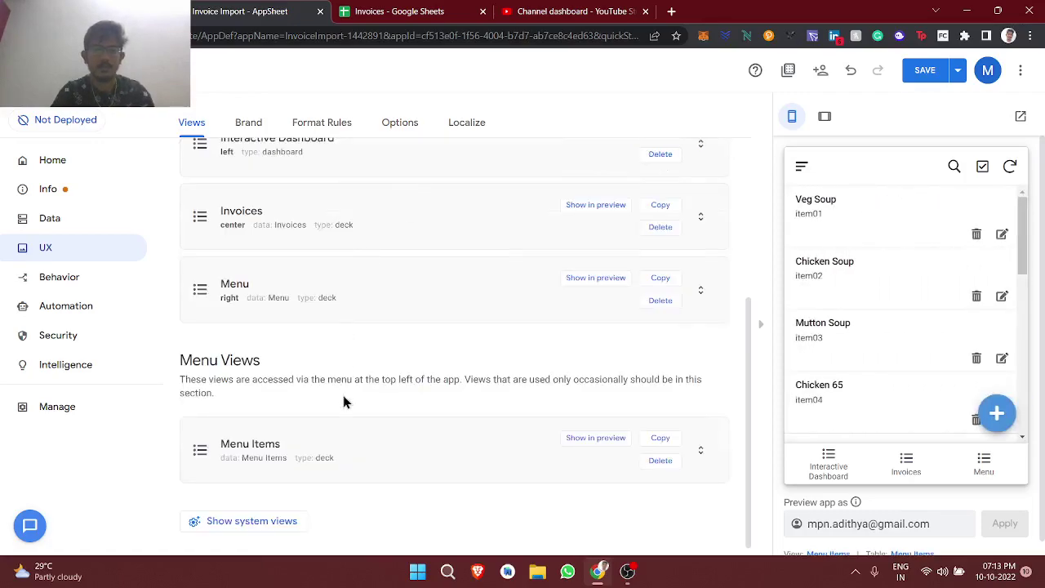
# Set the Menu Items view's position to ref
pyautogui.click(332, 462)
pyautogui.click(699, 290)
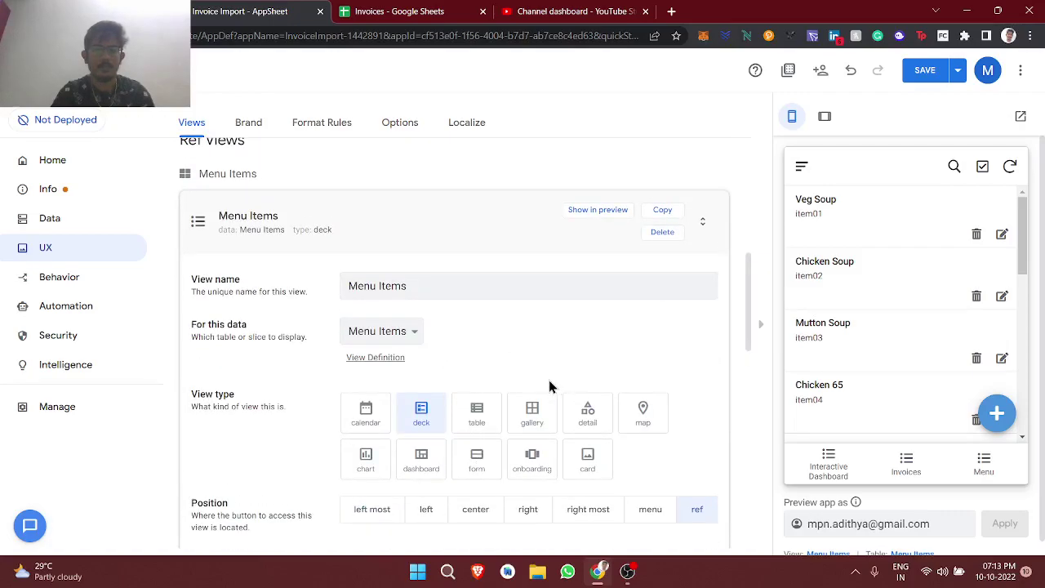
pyautogui.click(351, 214)
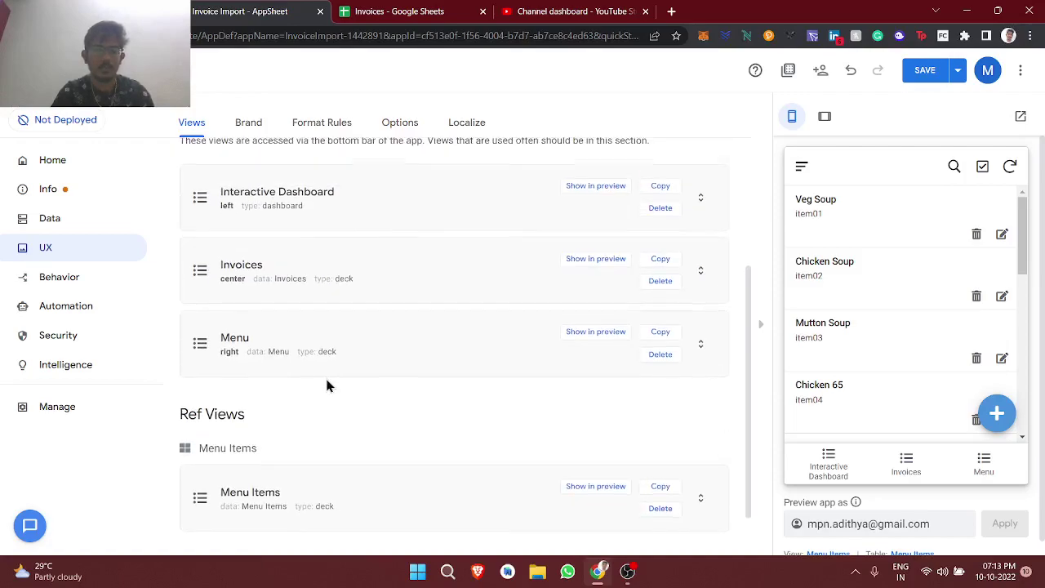
pyautogui.scroll(2, 327, 384)
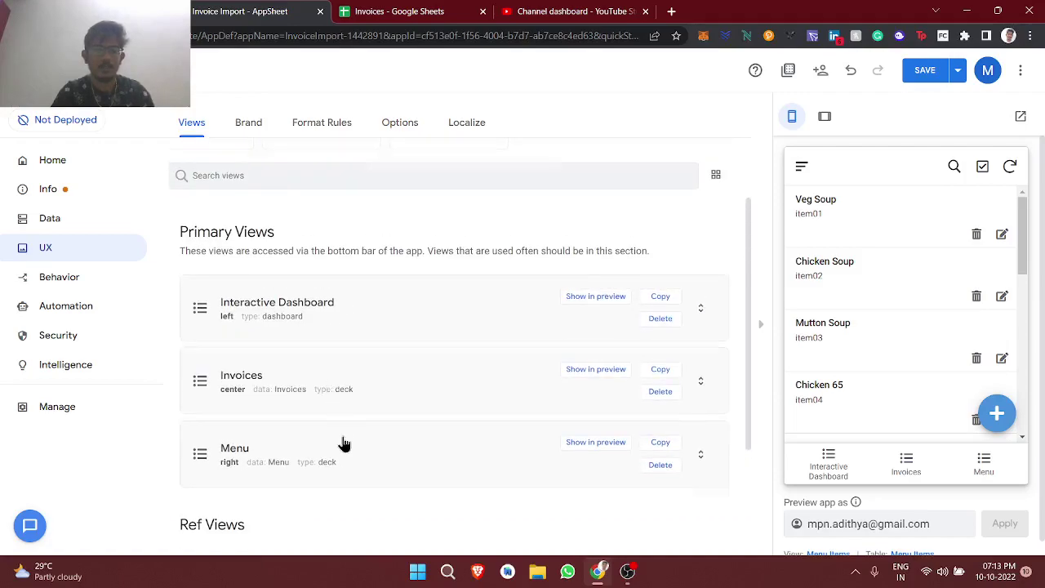
pyautogui.scroll(-2, 344, 443)
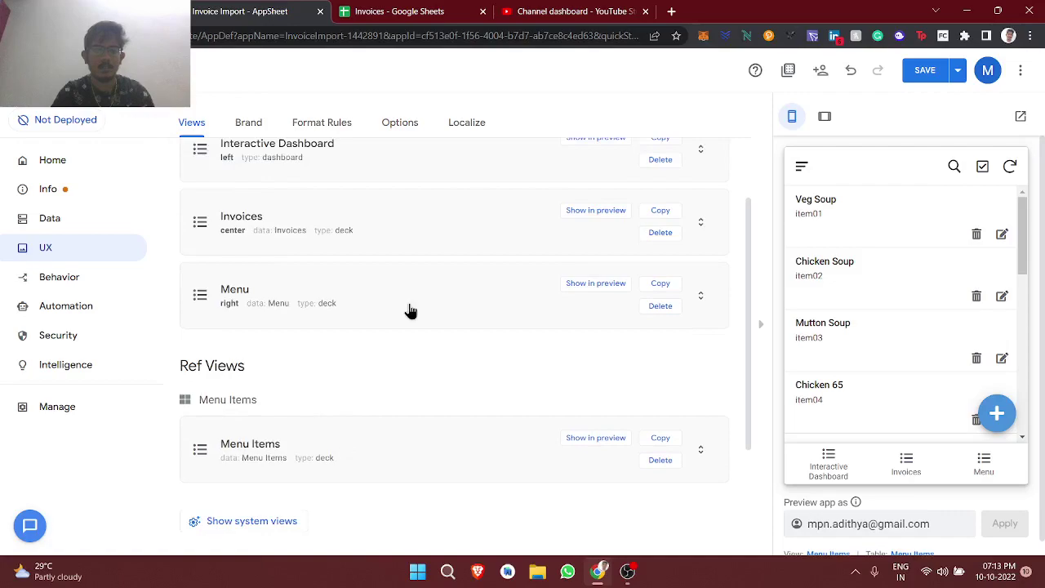
pyautogui.scroll(2, 415, 450)
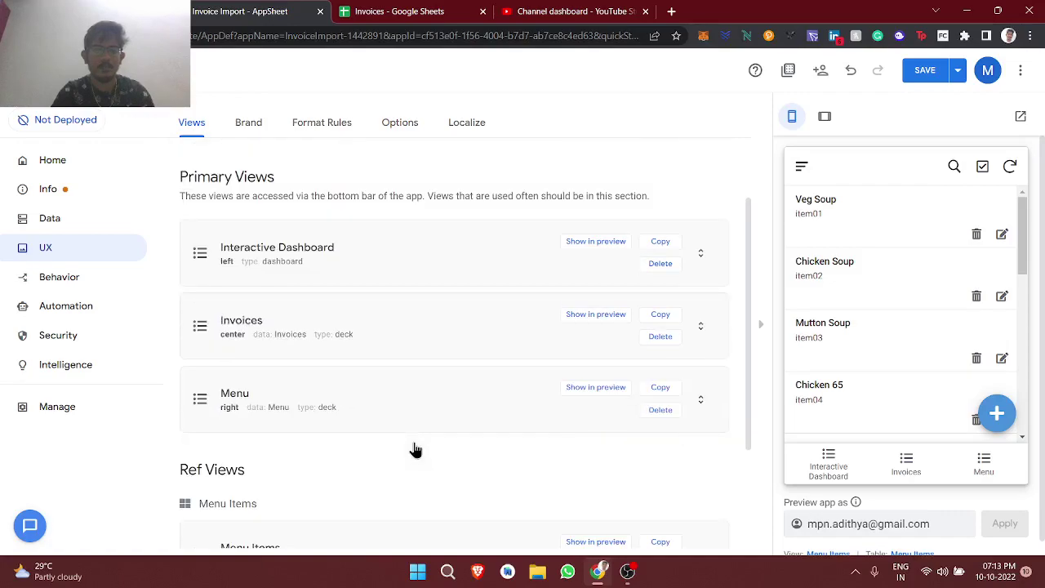
# Set the Menu view's position to ref as well
pyautogui.click(277, 250)
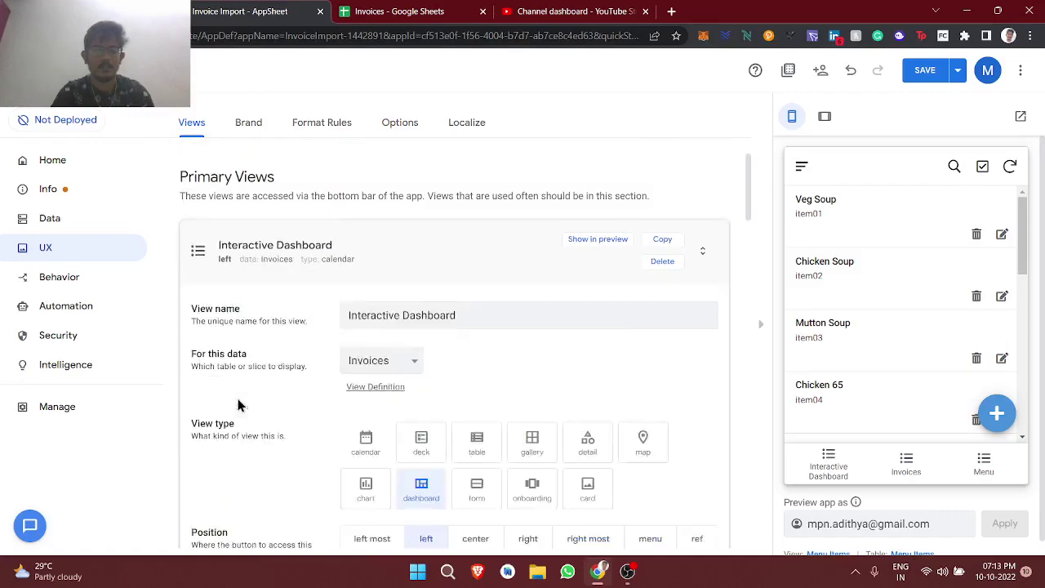
pyautogui.click(366, 360)
pyautogui.click(373, 189)
pyautogui.click(280, 319)
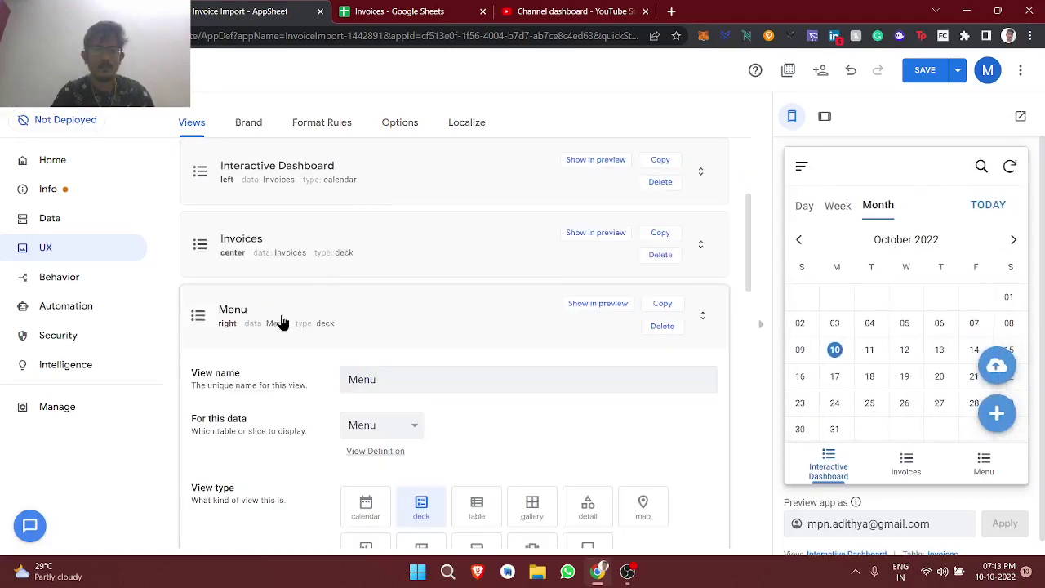
pyautogui.scroll(-6, 368, 346)
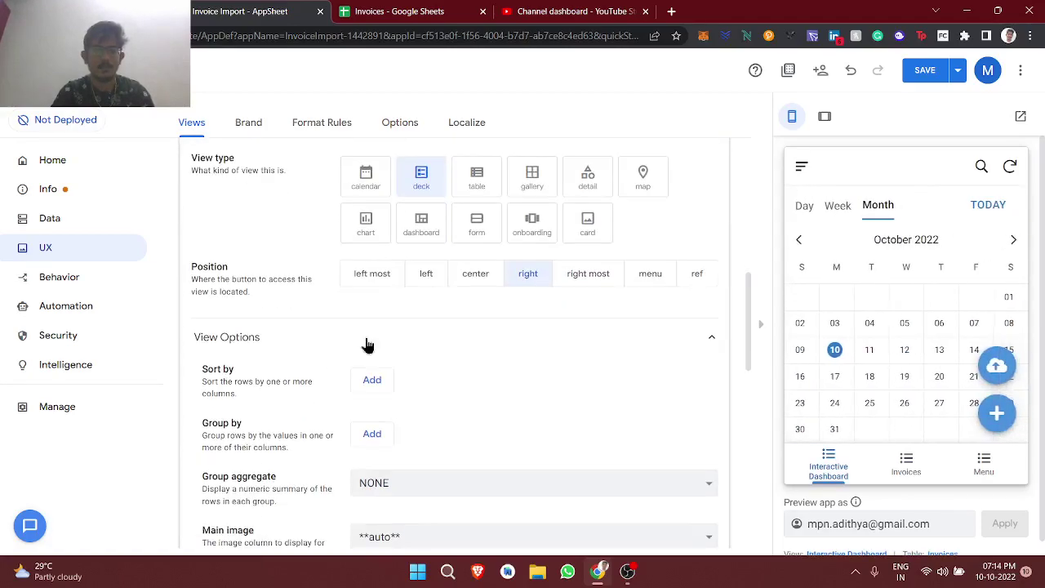
pyautogui.click(696, 275)
pyautogui.scroll(1, 509, 415)
pyautogui.scroll(2, 333, 264)
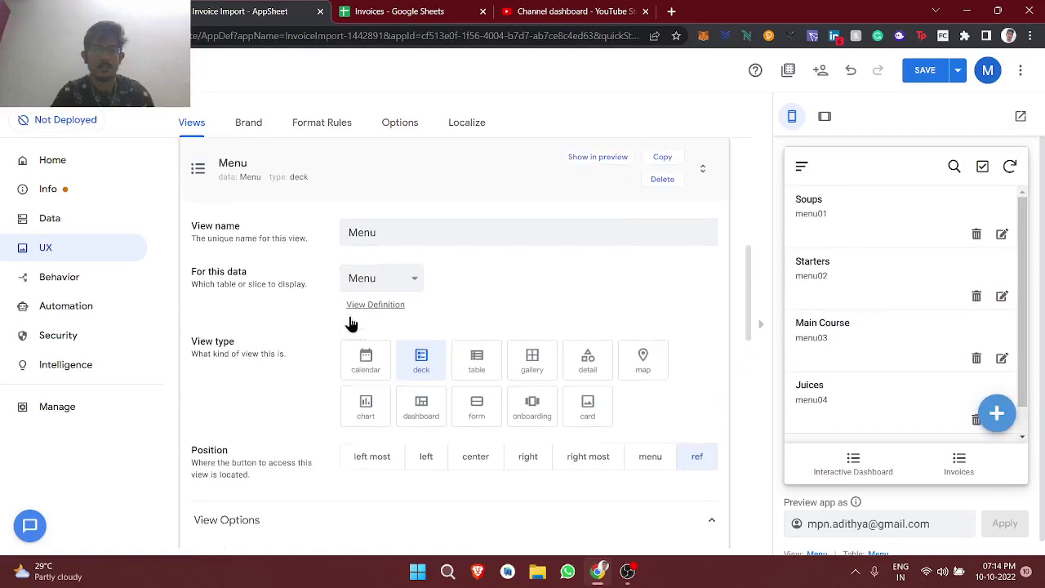
pyautogui.click(309, 201)
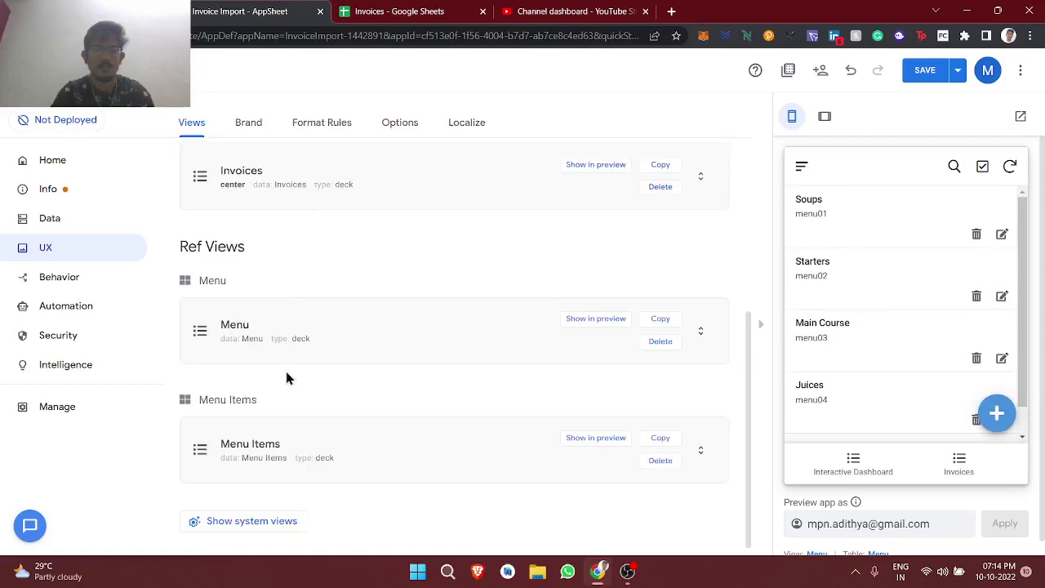
# Set the Interactive Dashboard's view type back to dashboard
pyautogui.scroll(3, 274, 335)
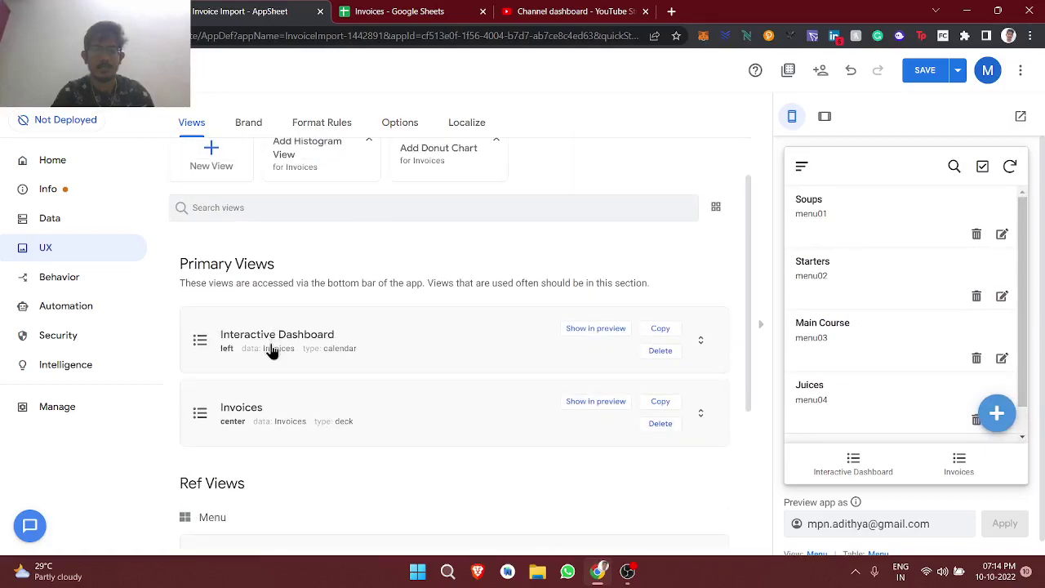
pyautogui.click(272, 350)
pyautogui.scroll(-2, 401, 386)
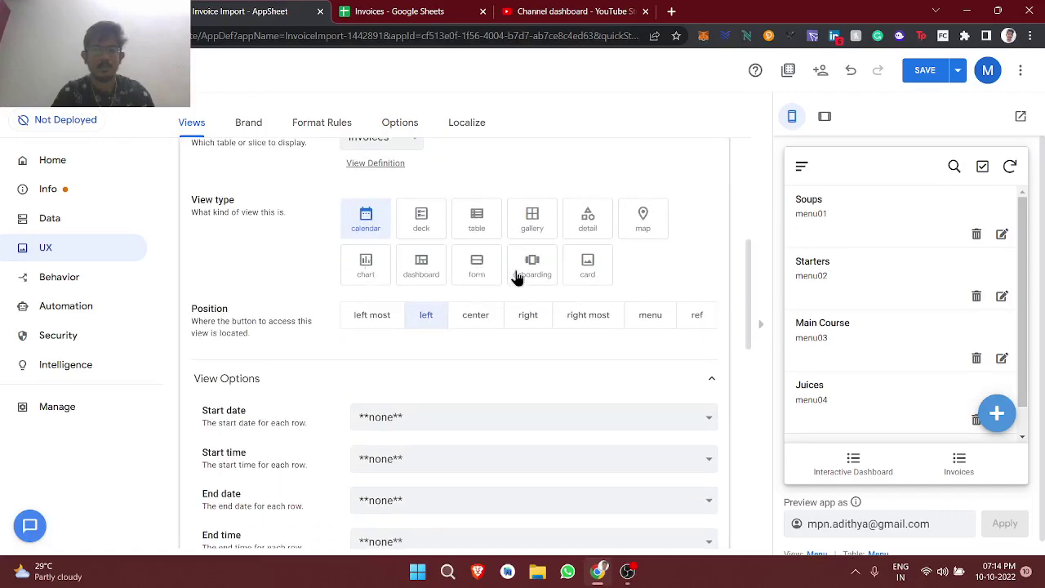
pyautogui.click(418, 265)
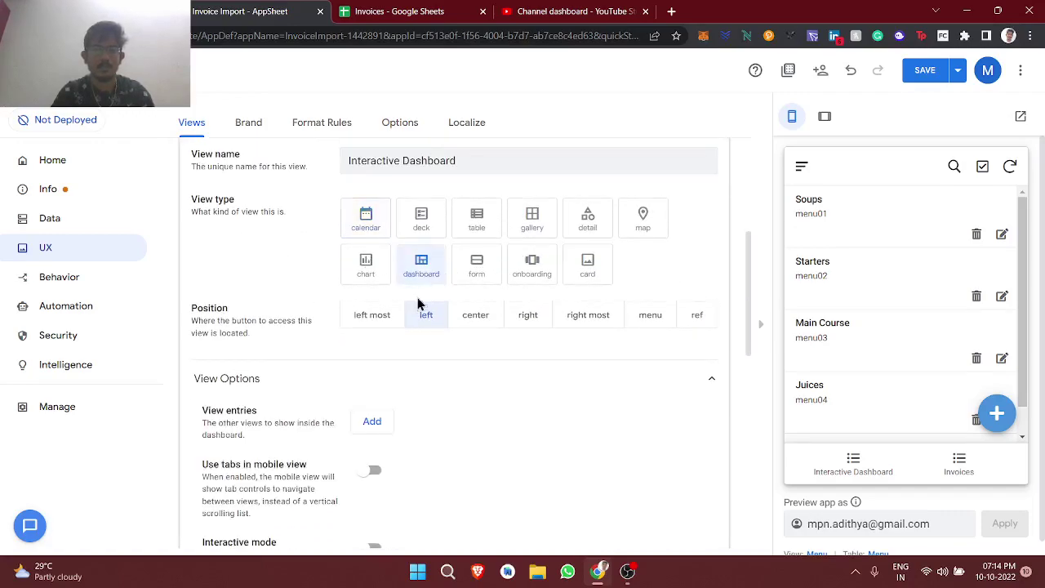
# Add Menu and Menu Items as the dashboard's two view entries, sized Large
pyautogui.scroll(-1, 362, 369)
pyautogui.click(371, 339)
pyautogui.click(373, 376)
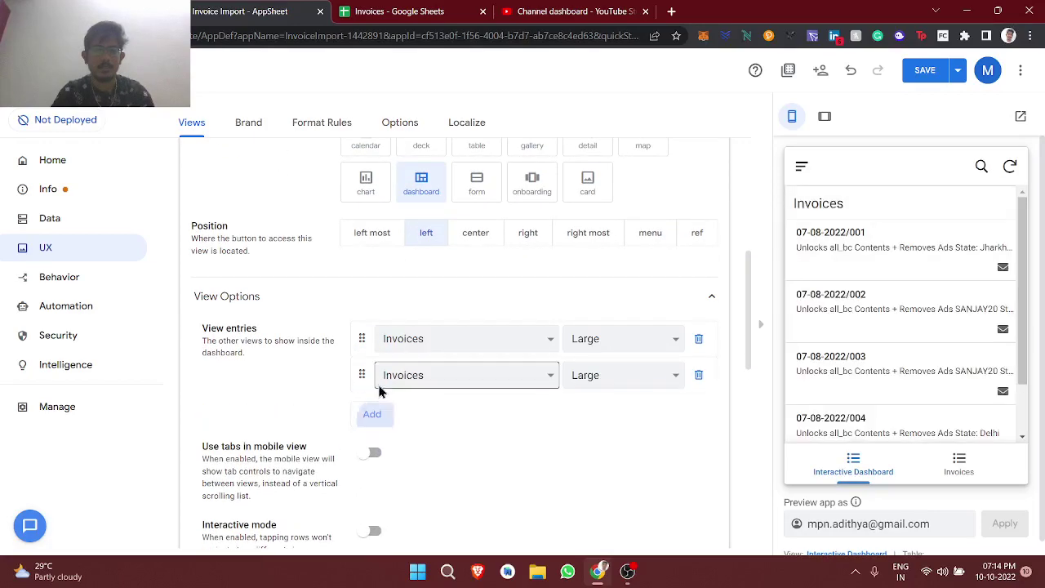
pyautogui.click(445, 341)
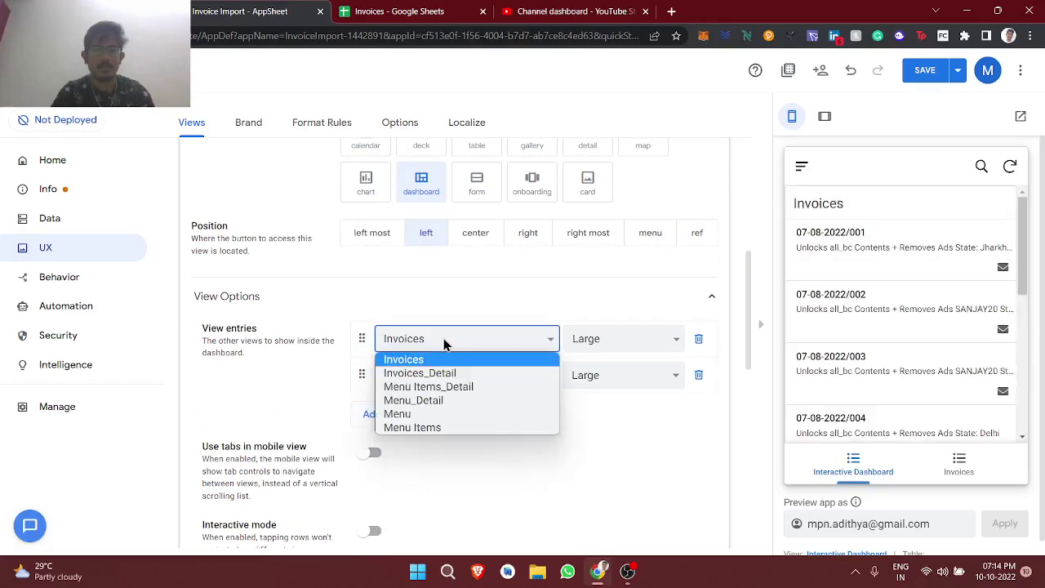
pyautogui.click(429, 414)
pyautogui.click(432, 387)
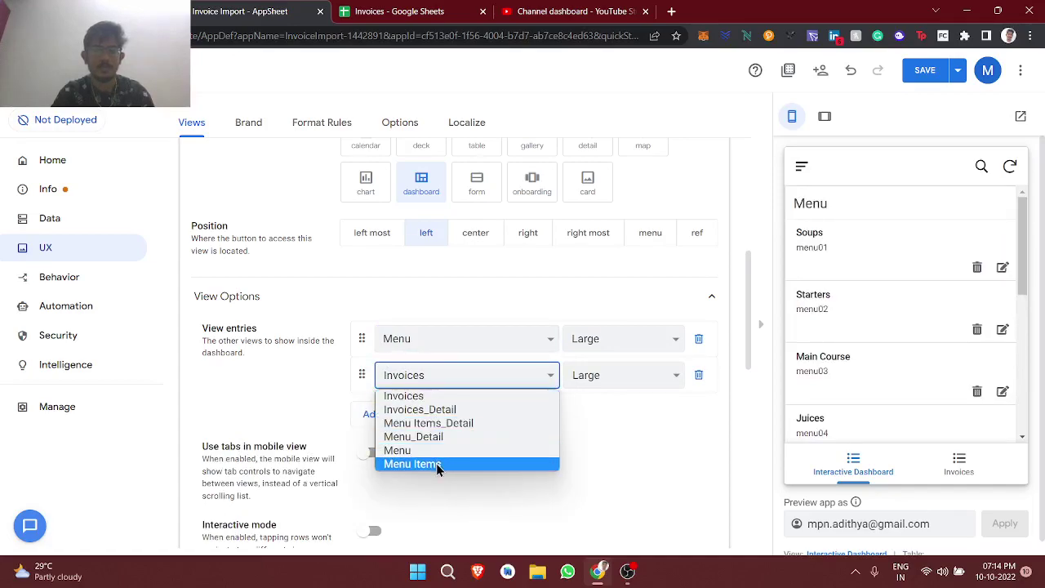
pyautogui.click(410, 464)
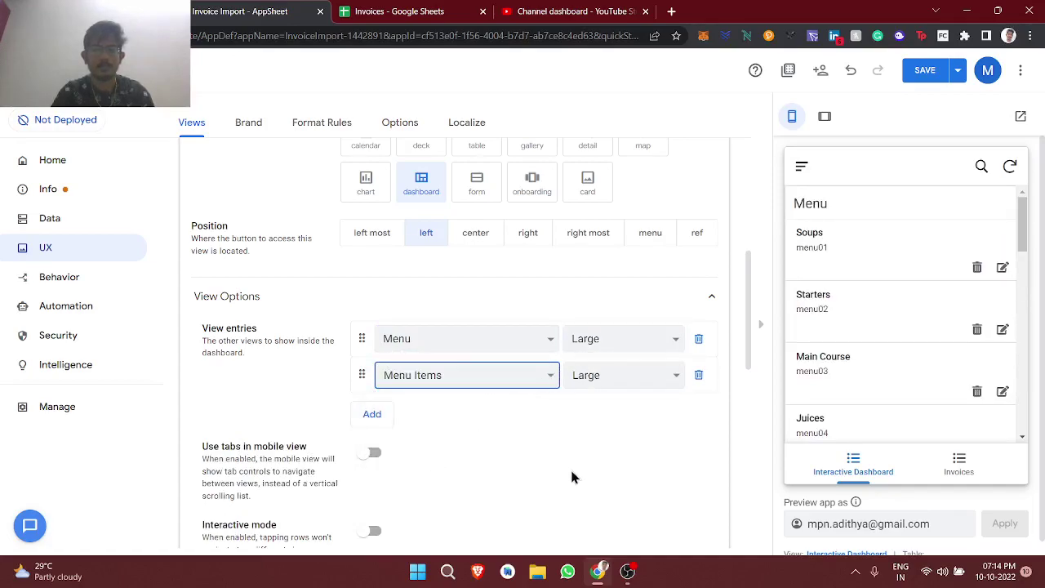
pyautogui.click(533, 455)
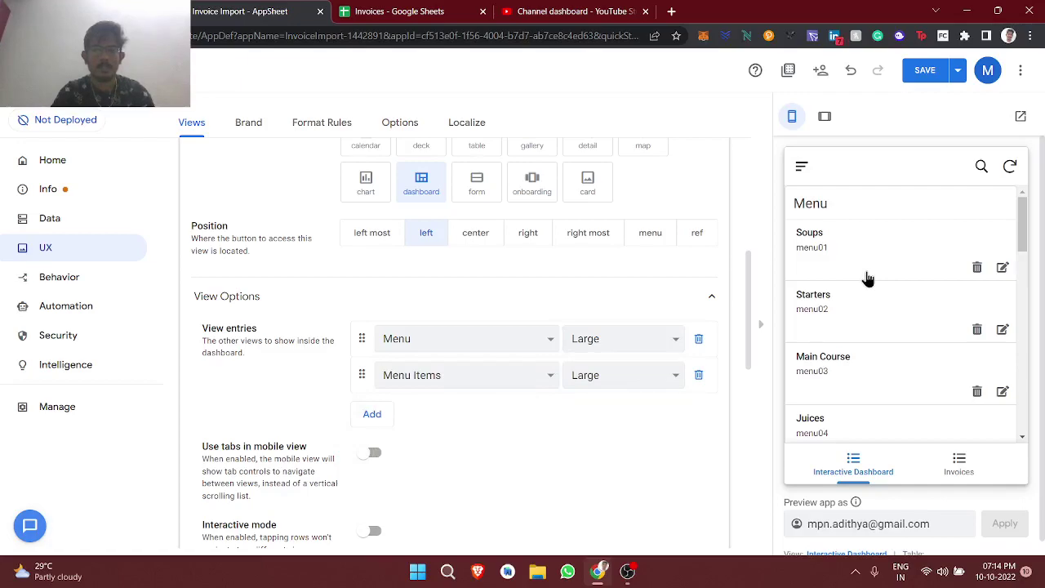
pyautogui.scroll(-10, 868, 276)
pyautogui.scroll(10, 865, 326)
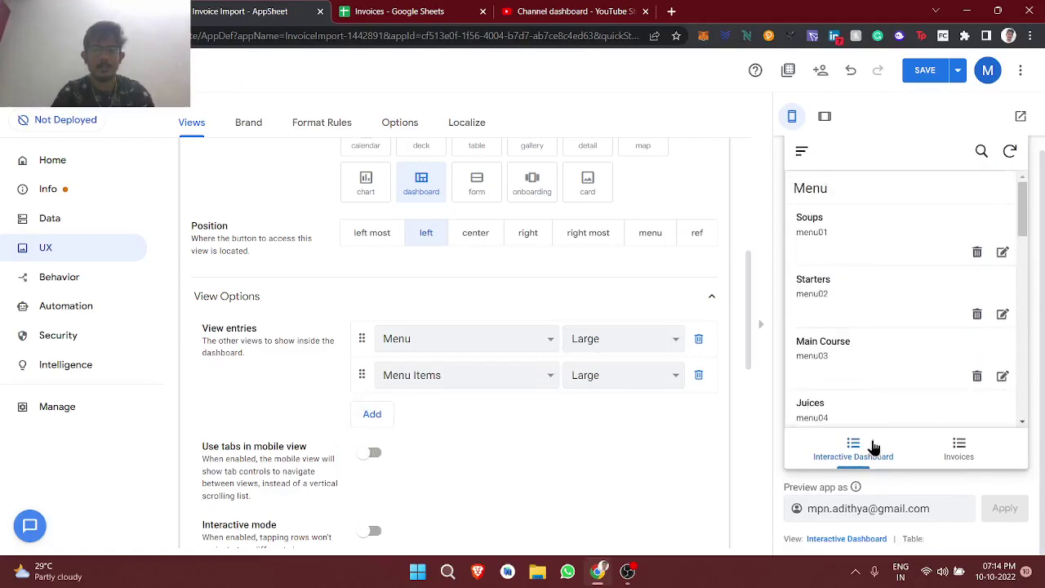
# Preview the Interactive Dashboard showing both the Menu and Menu Items lists
pyautogui.click(865, 448)
pyautogui.click(855, 441)
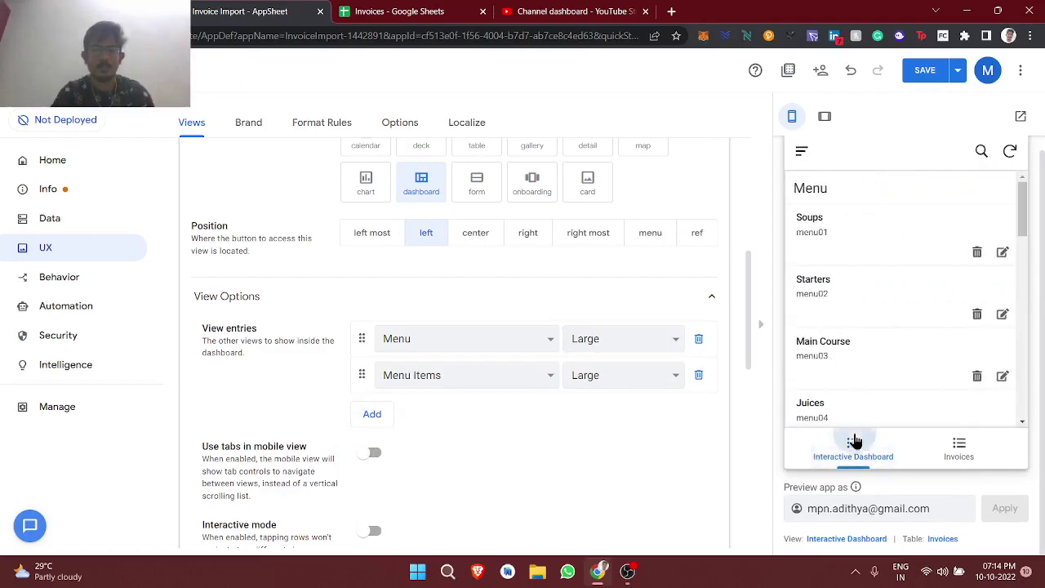
pyautogui.scroll(2, 857, 324)
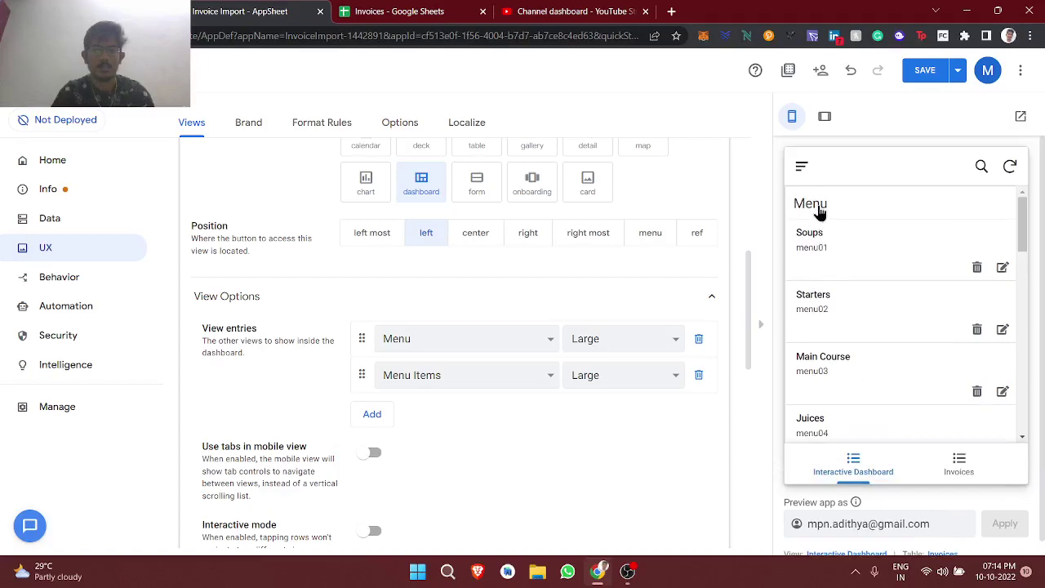
pyautogui.scroll(-10, 819, 212)
pyautogui.scroll(6, 819, 213)
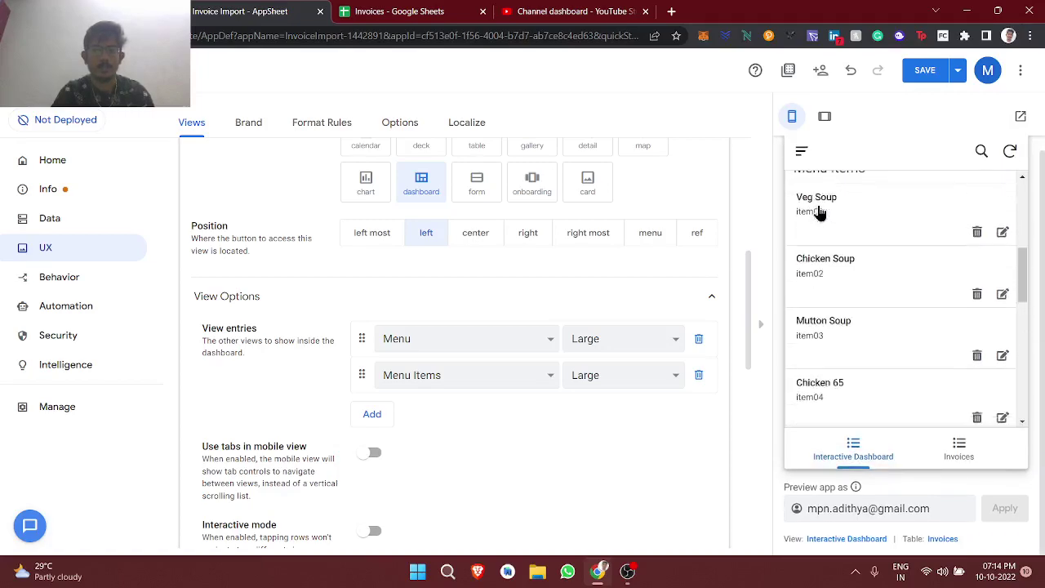
pyautogui.scroll(2, 819, 212)
pyautogui.scroll(-1, 444, 439)
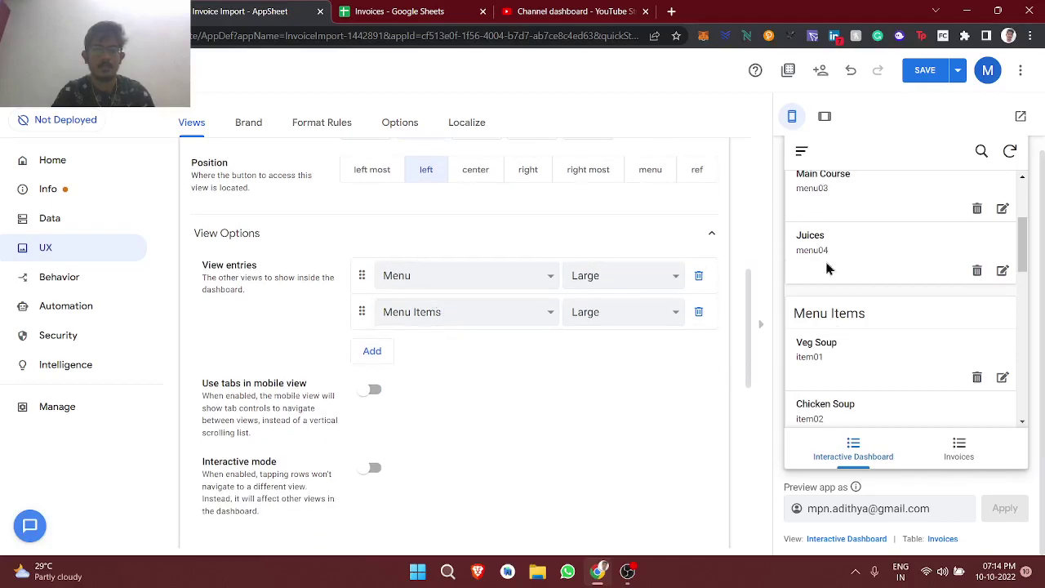
pyautogui.scroll(-6, 506, 352)
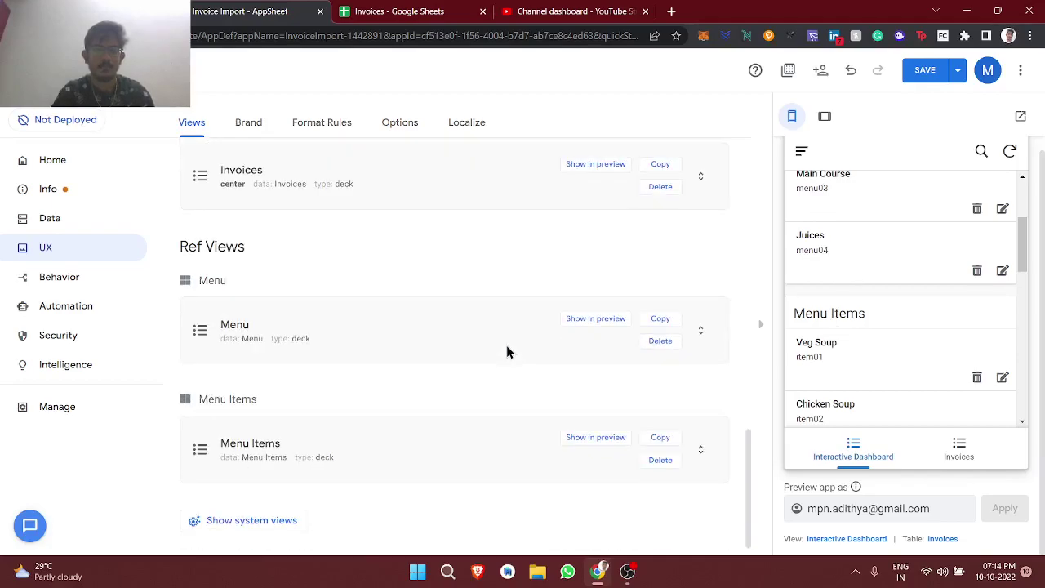
# Switch the Menu view to gallery type and check it in the dashboard preview
pyautogui.scroll(1, 507, 351)
pyautogui.scroll(-1, 507, 351)
pyautogui.click(445, 325)
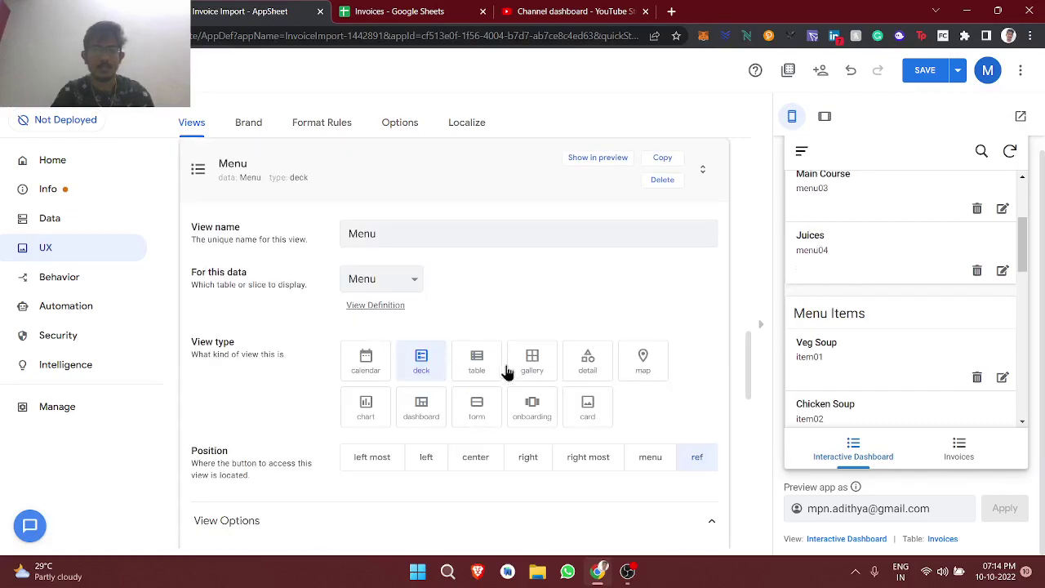
pyautogui.click(552, 370)
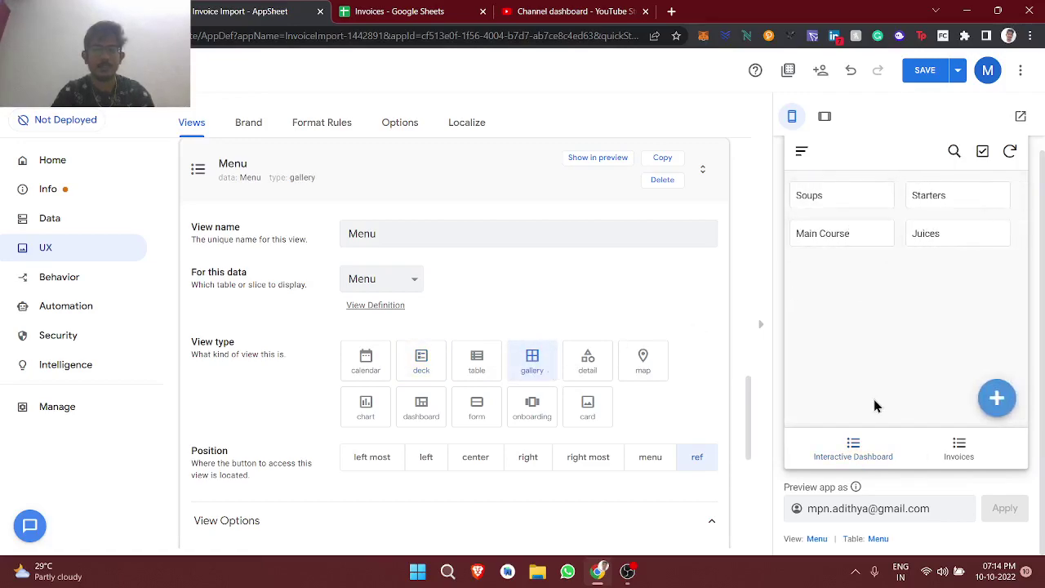
pyautogui.click(874, 447)
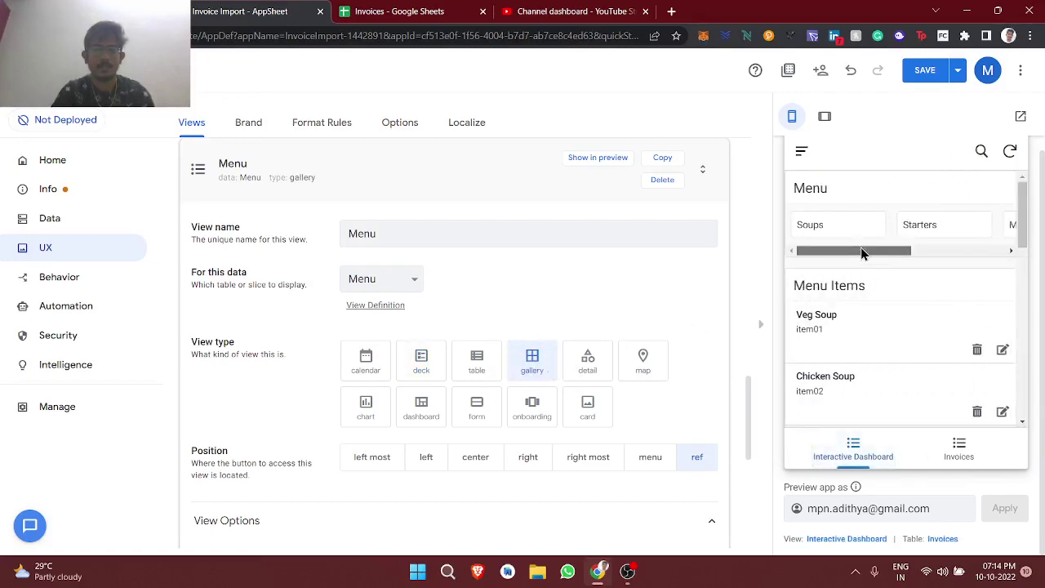
pyautogui.moveTo(861, 250); pyautogui.dragTo(791, 282)
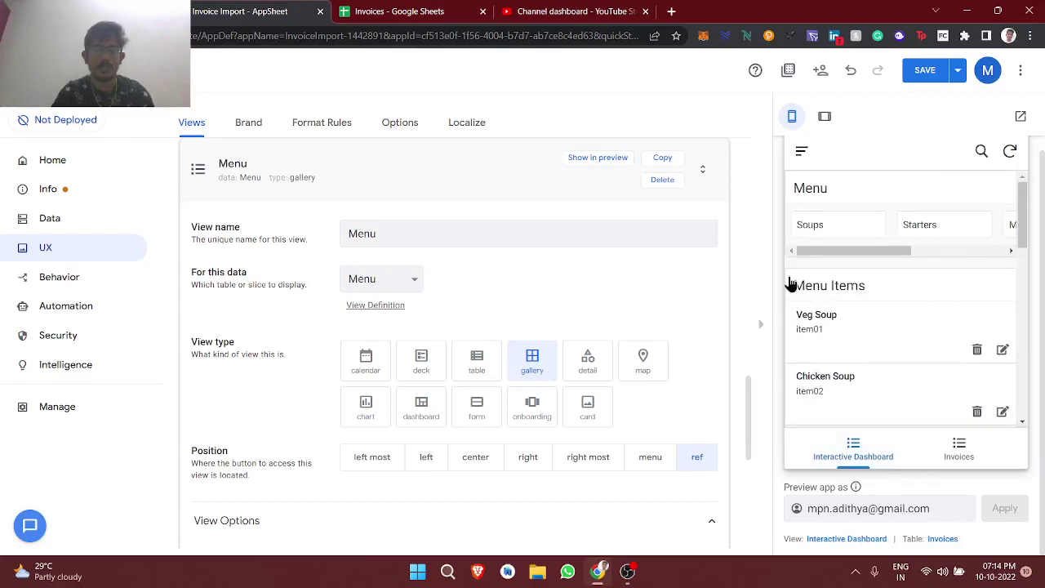
pyautogui.scroll(-3, 553, 260)
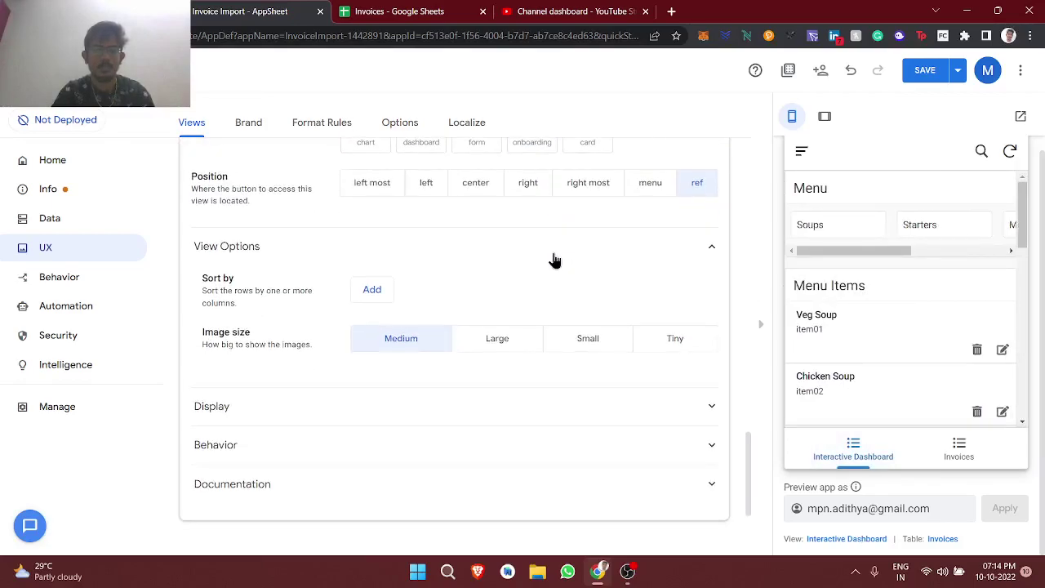
pyautogui.scroll(-2, 403, 458)
# Switch Menu Items to gallery, then test the Soups and Starters details in the preview
pyautogui.click(403, 454)
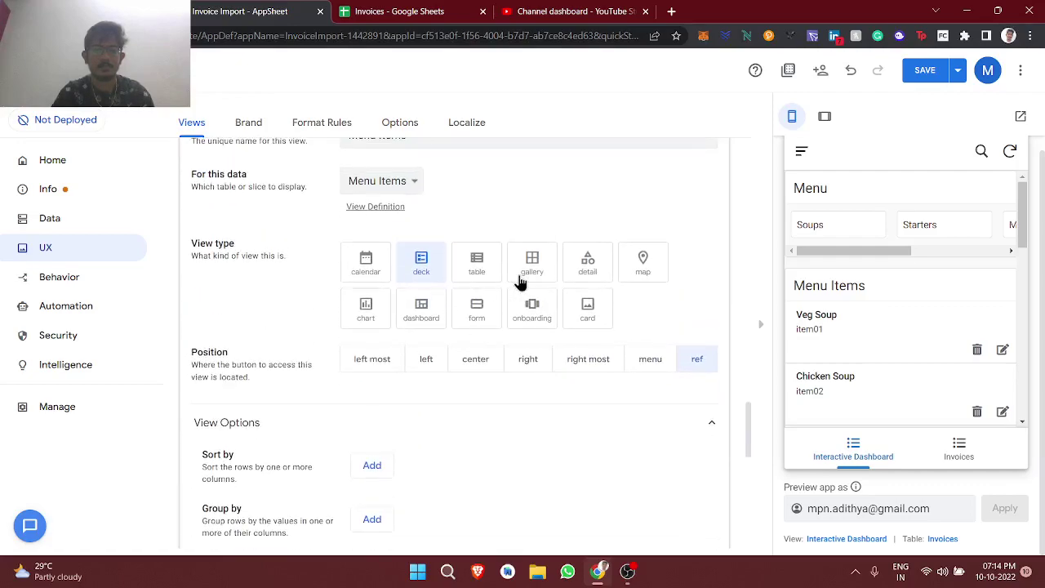
pyautogui.click(523, 277)
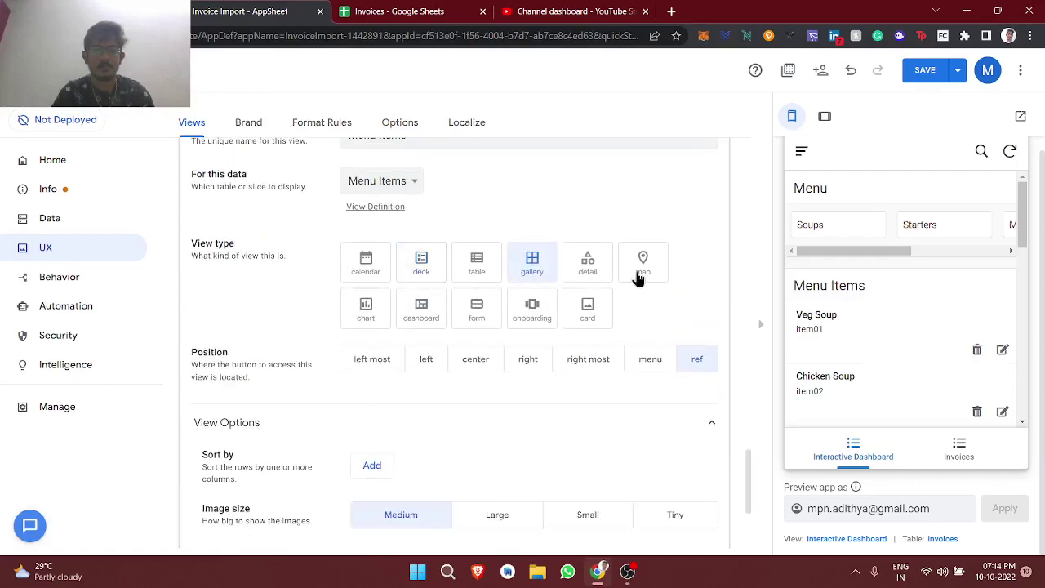
pyautogui.click(850, 453)
pyautogui.click(826, 236)
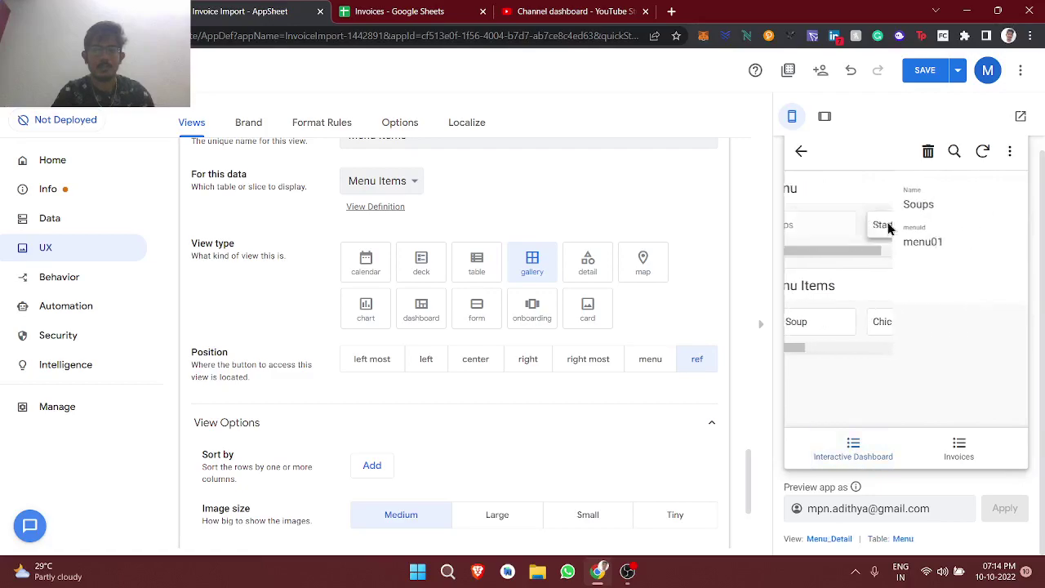
pyautogui.click(802, 153)
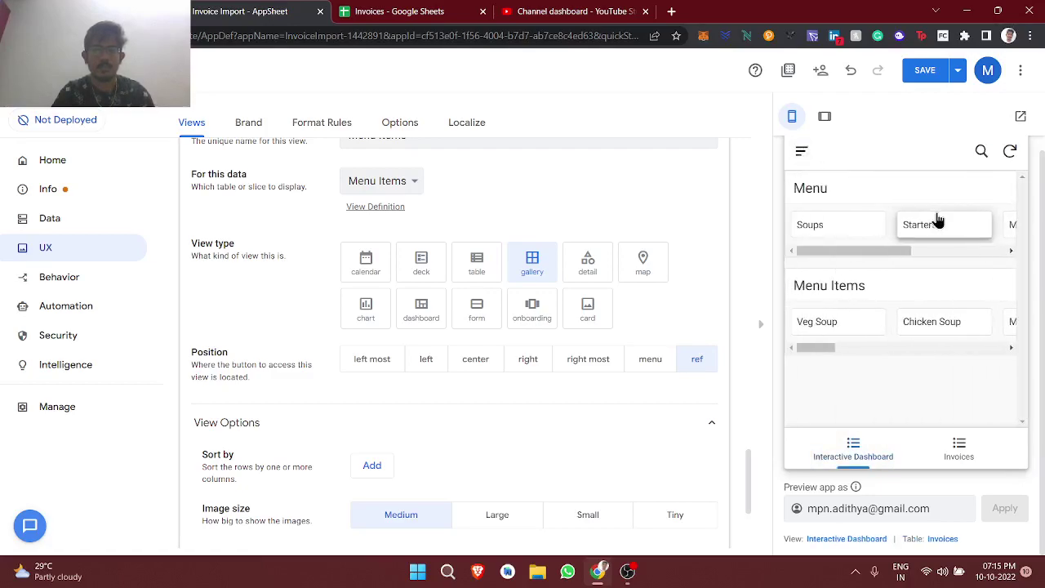
pyautogui.click(938, 216)
pyautogui.click(800, 150)
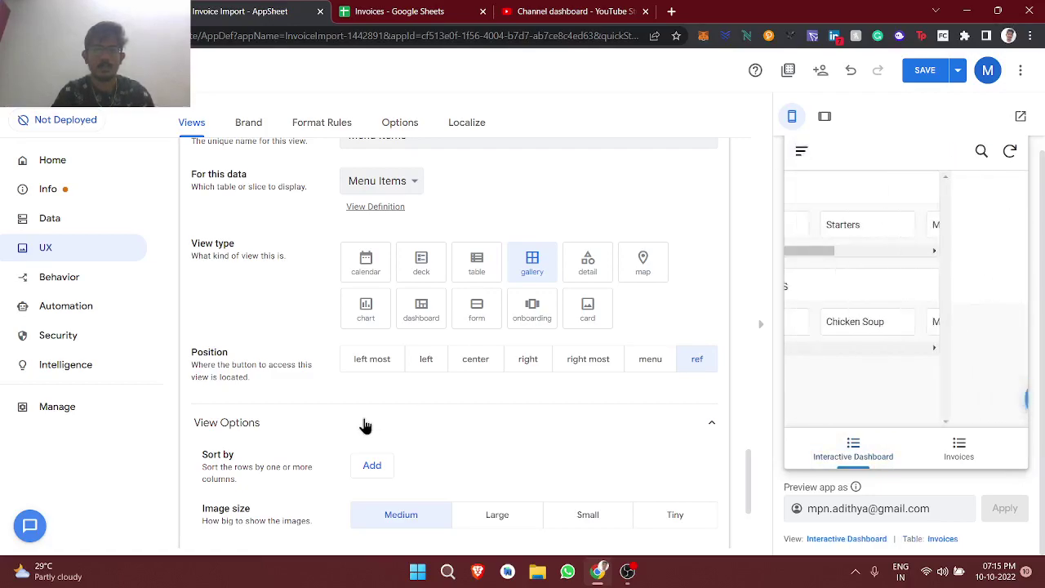
pyautogui.scroll(-7, 364, 426)
pyautogui.scroll(3, 365, 425)
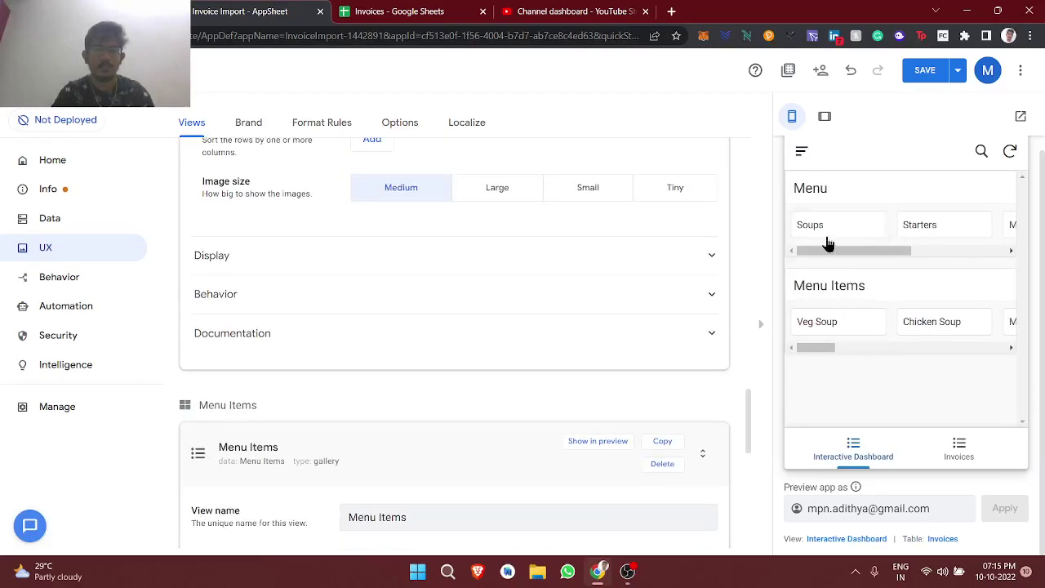
# Turn on Interactive mode for the Interactive Dashboard and switch to the menu spreadsheet
pyautogui.scroll(10, 515, 296)
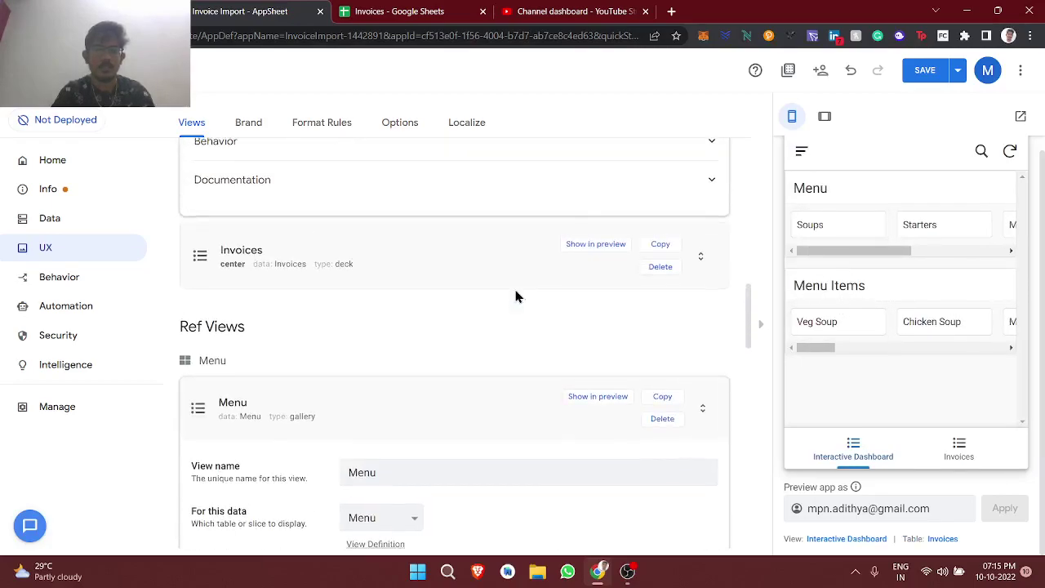
pyautogui.click(384, 431)
pyautogui.scroll(6, 320, 343)
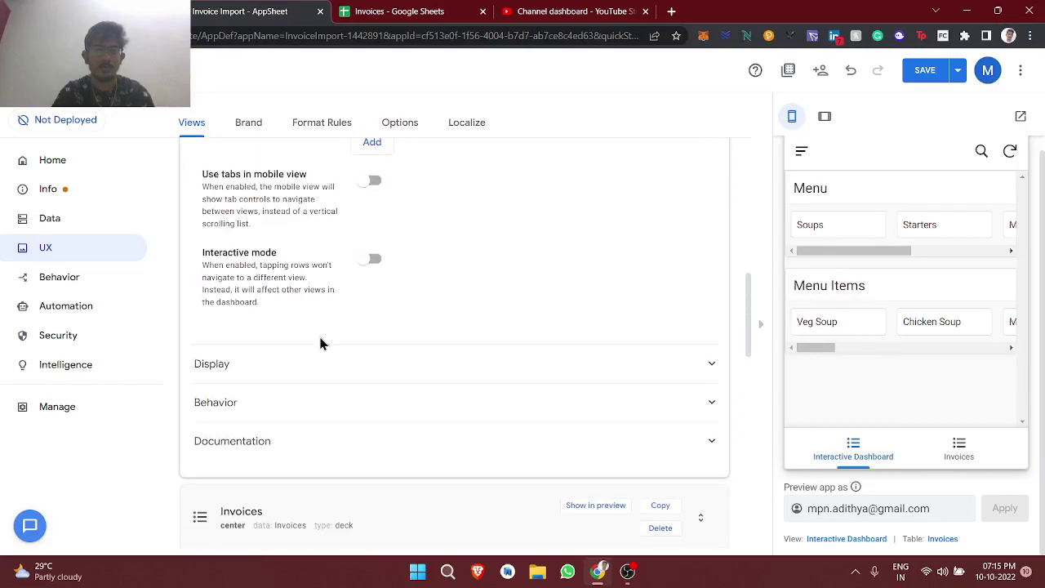
pyautogui.scroll(-1, 320, 343)
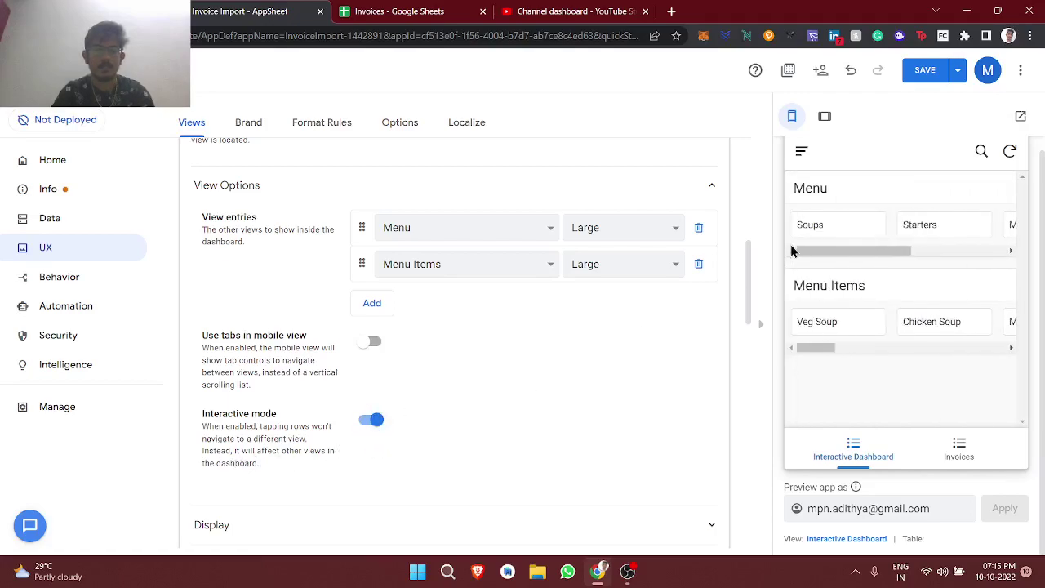
pyautogui.click(481, 10)
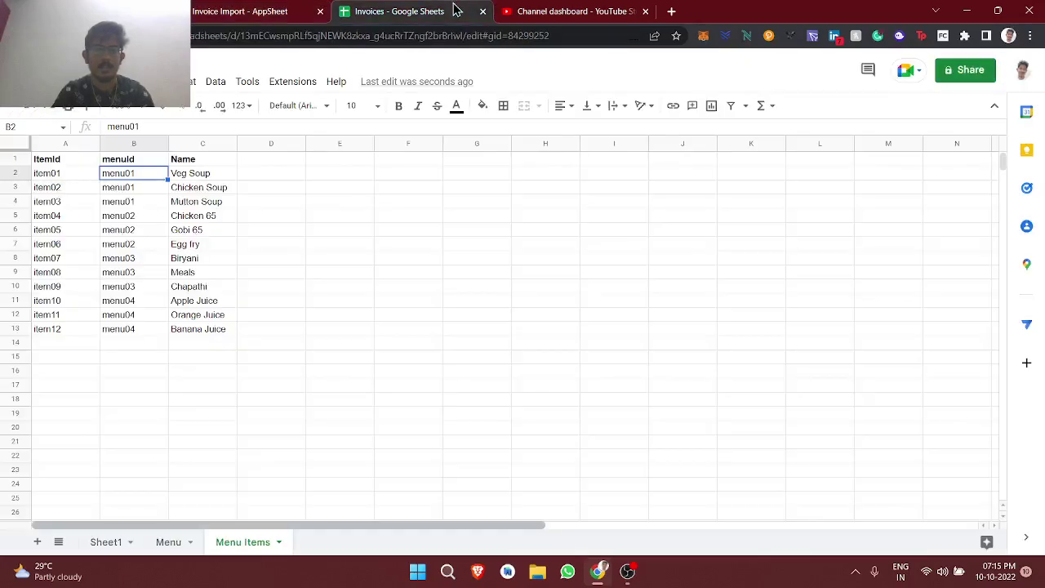
# Review the Menu and Menu Items sheets, return to AppSheet and save the app
pyautogui.click(169, 543)
pyautogui.click(248, 543)
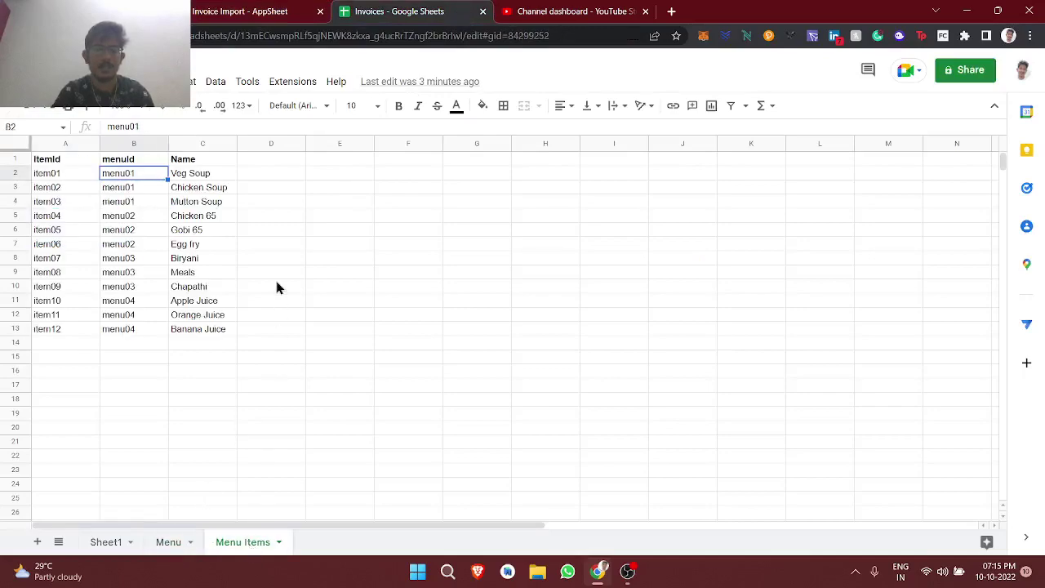
pyautogui.click(296, 10)
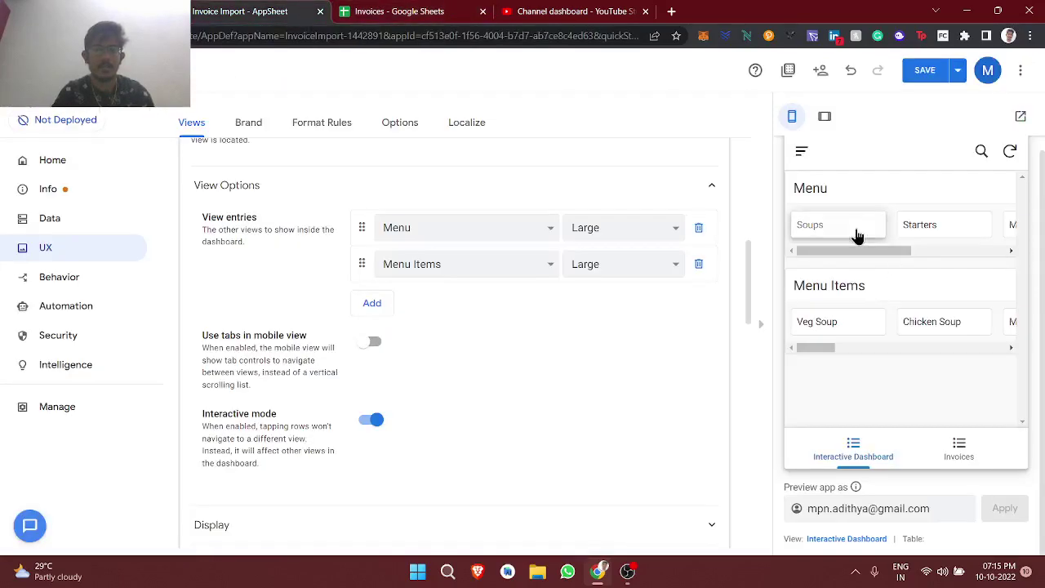
pyautogui.hscroll(3, 910, 339)
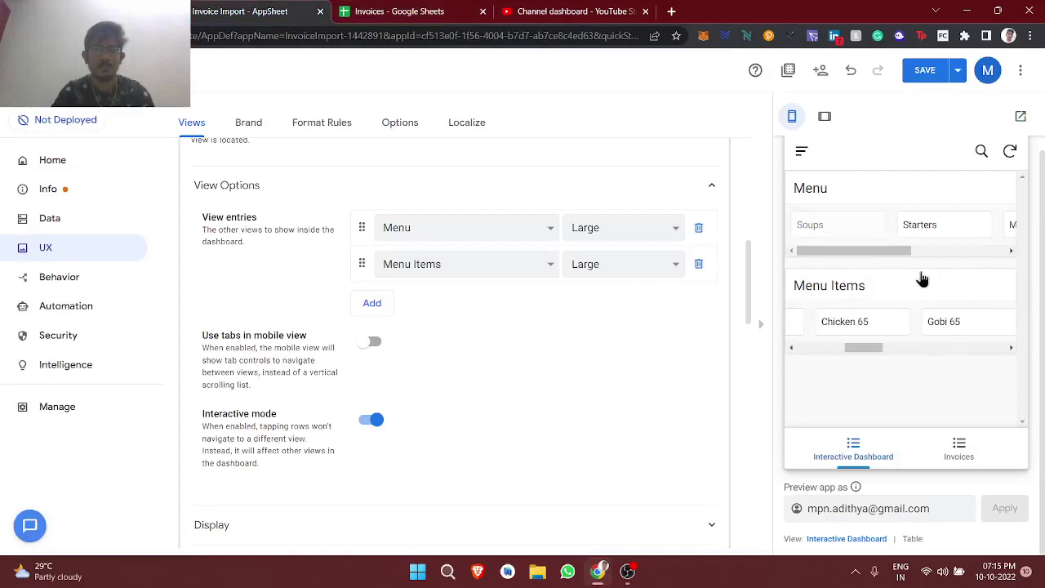
pyautogui.hscroll(-3, 874, 323)
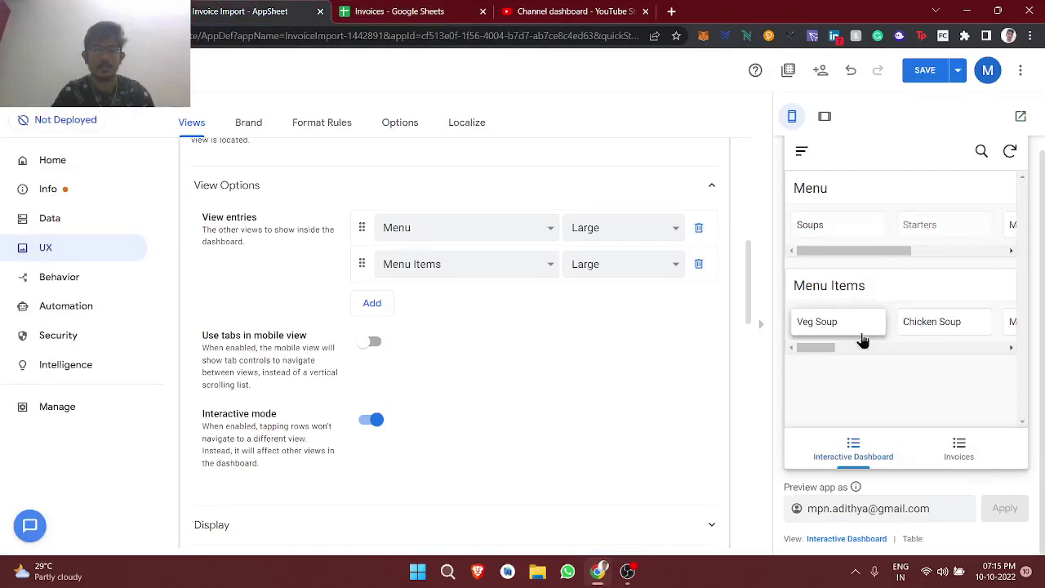
pyautogui.click(937, 71)
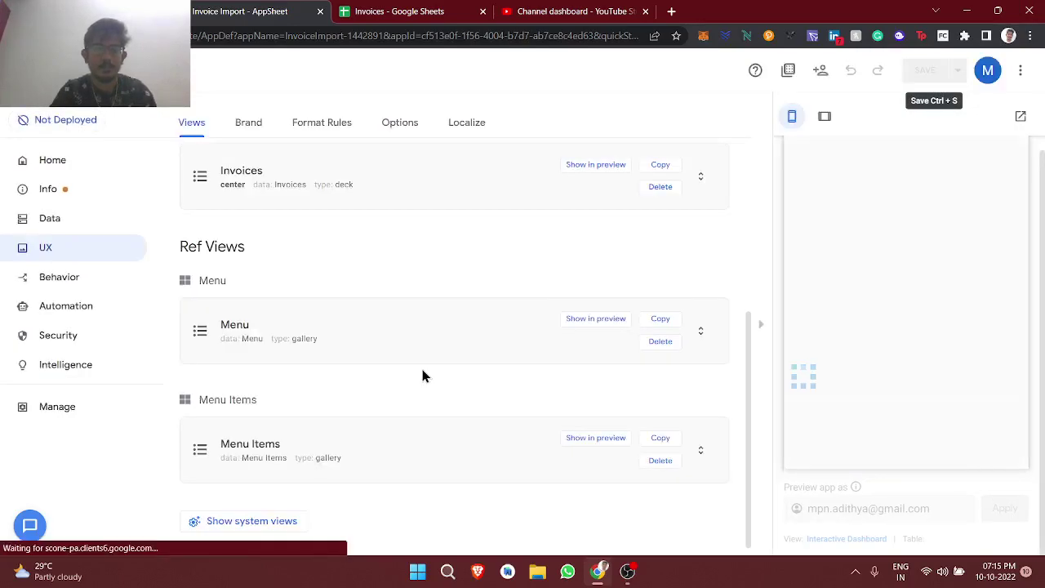
# Reopen the Interactive Dashboard settings and scroll through the Menu and Menu Items preview galleries
pyautogui.scroll(-1, 408, 343)
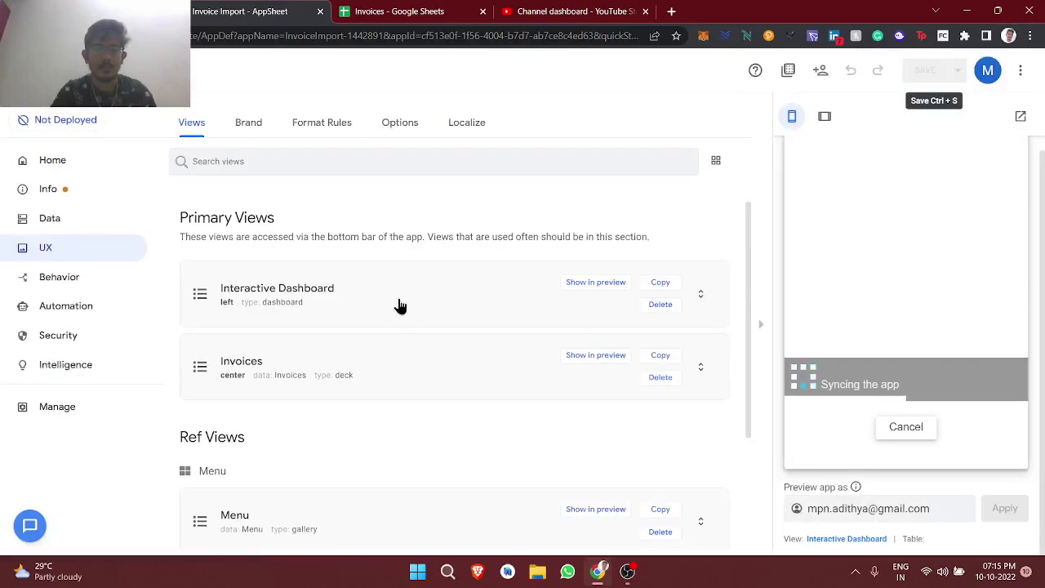
pyautogui.click(399, 303)
pyautogui.scroll(-4, 397, 408)
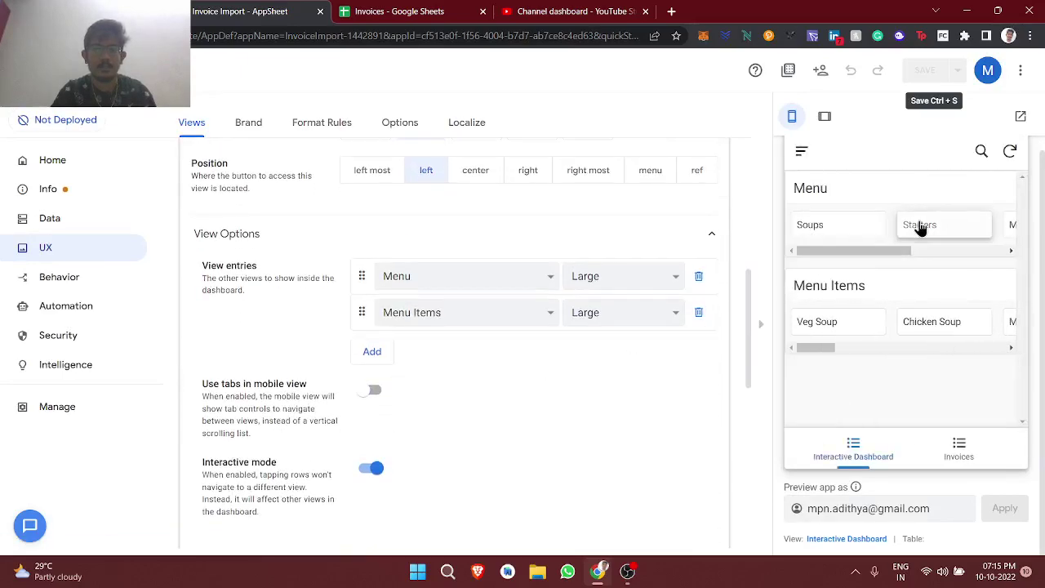
pyautogui.hscroll(1, 860, 242)
pyautogui.hscroll(2, 862, 245)
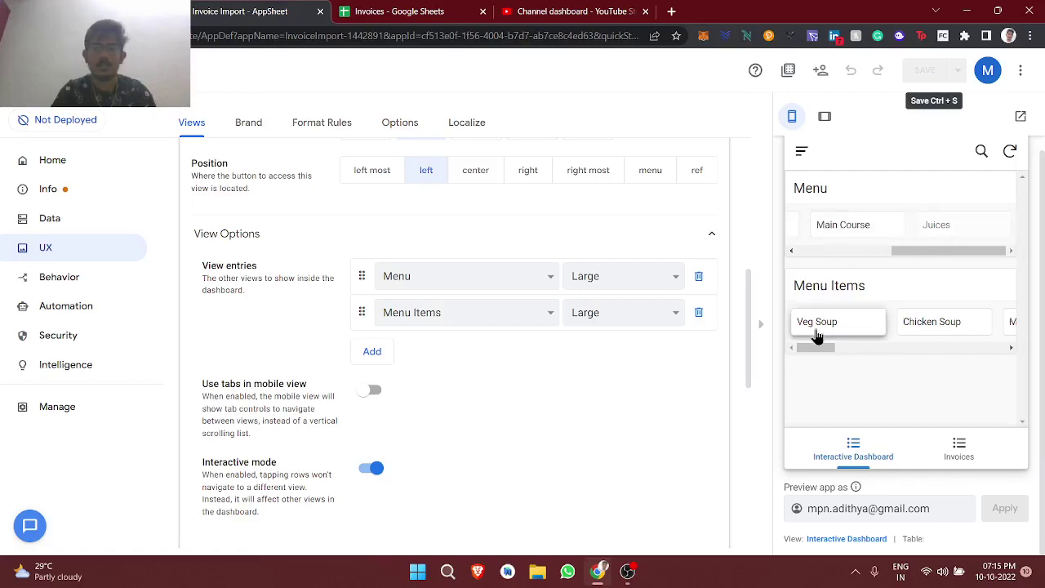
pyautogui.hscroll(3, 812, 330)
pyautogui.scroll(10, 324, 273)
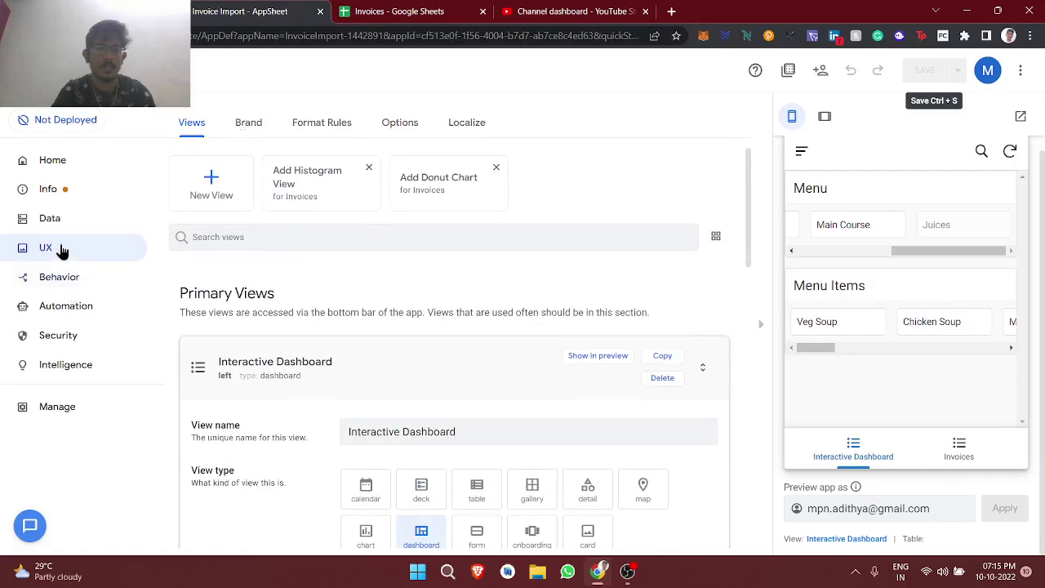
# Expand the Menu Items table's column list under Data > Columns
pyautogui.click(115, 222)
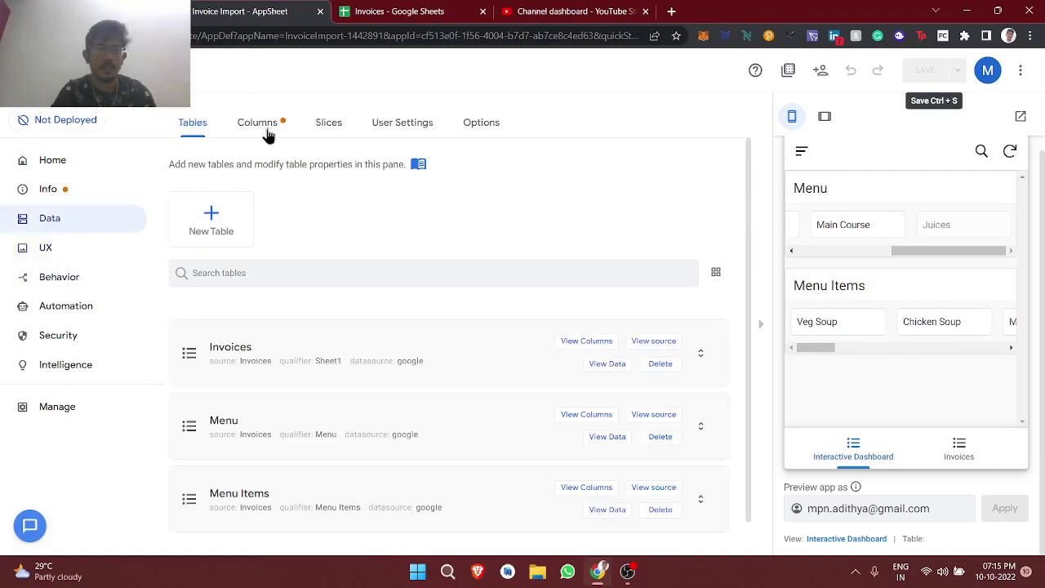
pyautogui.click(267, 127)
pyautogui.scroll(-1, 247, 305)
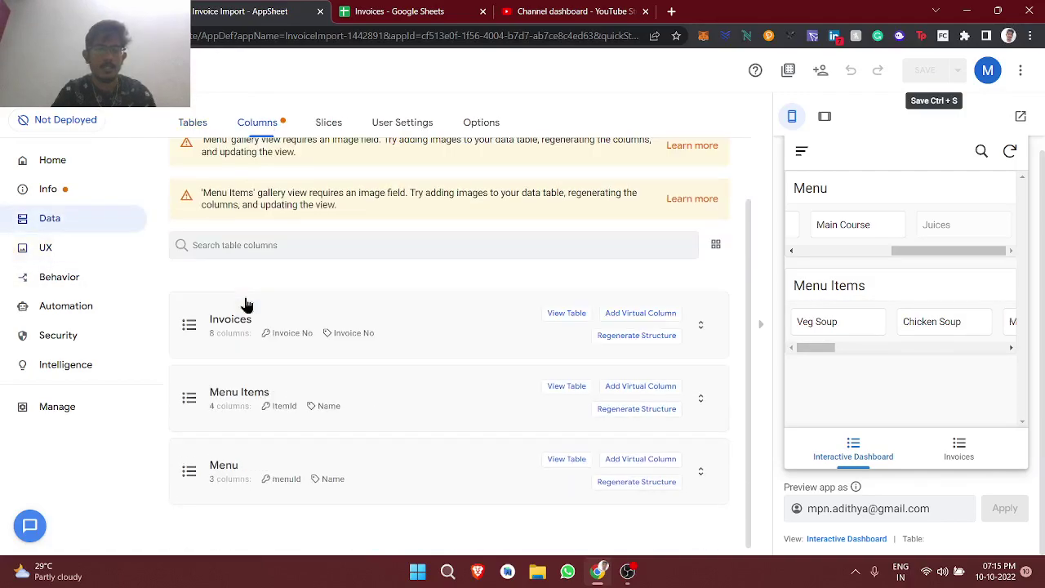
pyautogui.click(236, 426)
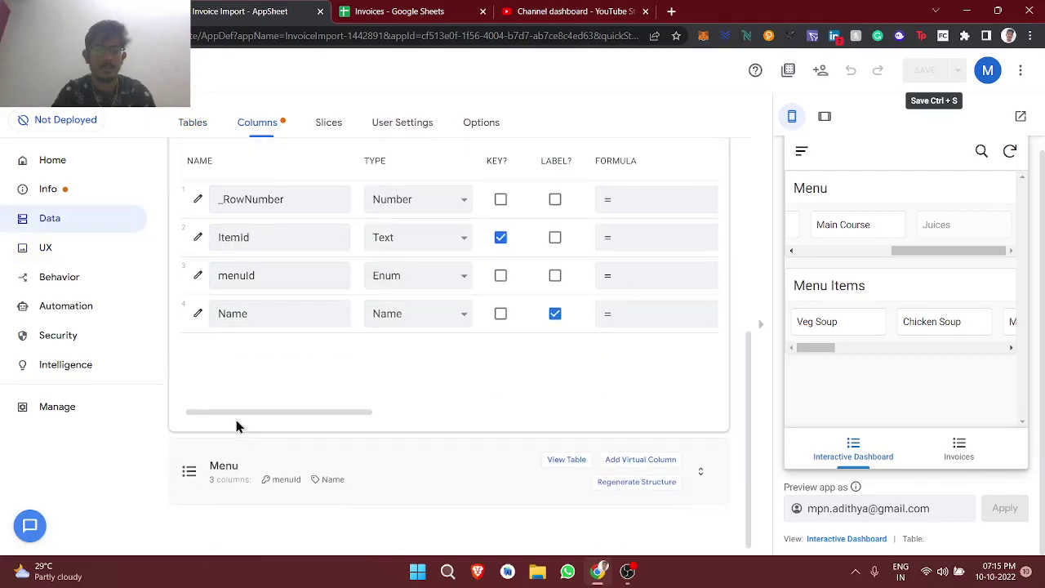
pyautogui.scroll(1, 236, 420)
# Check the menuId values in spreadsheet column B, then open the menuId Type dropdown in AppSheet
pyautogui.click(400, 11)
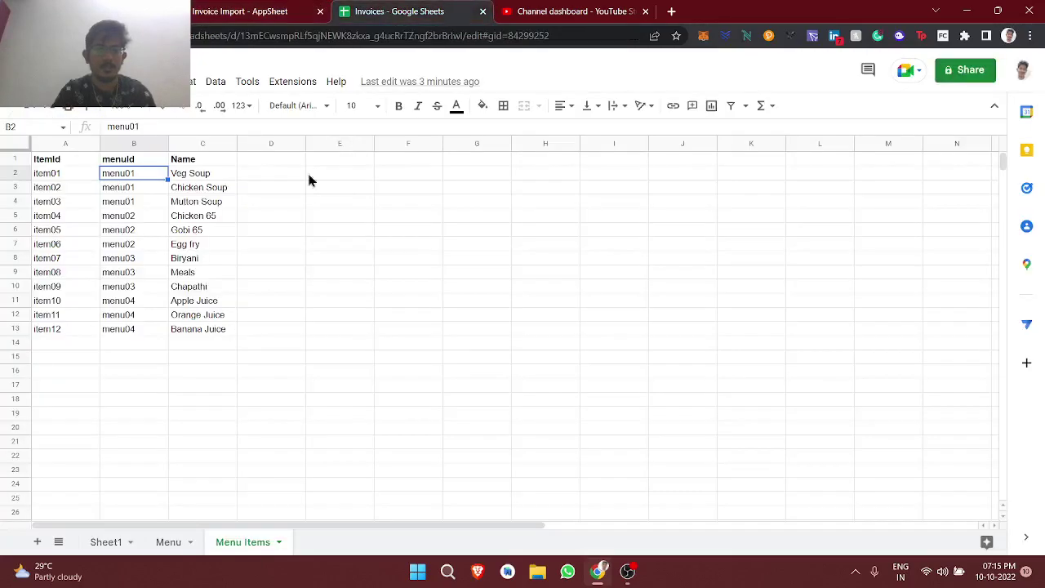
pyautogui.click(128, 145)
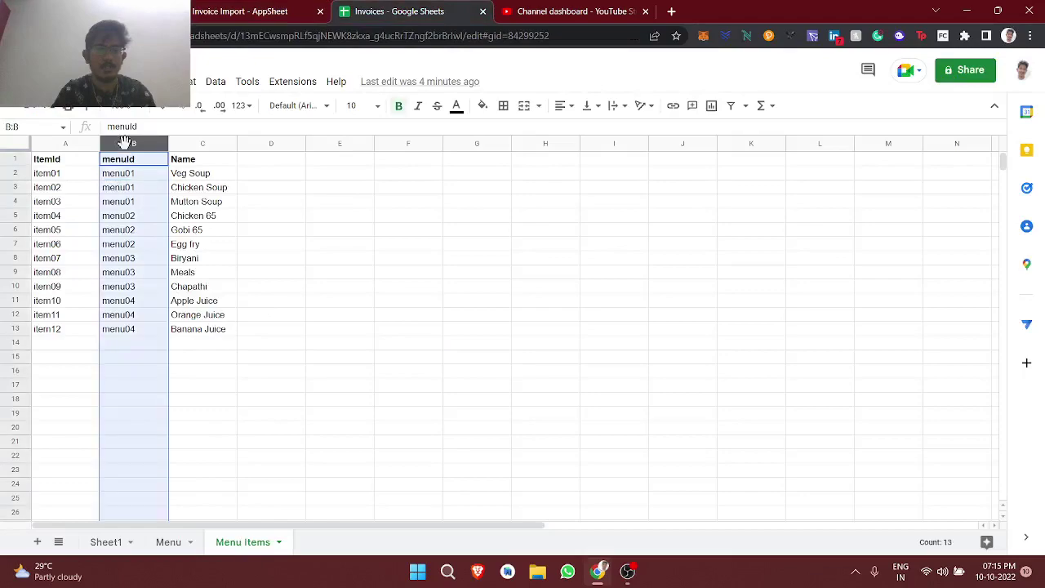
pyautogui.click(169, 542)
pyautogui.click(245, 12)
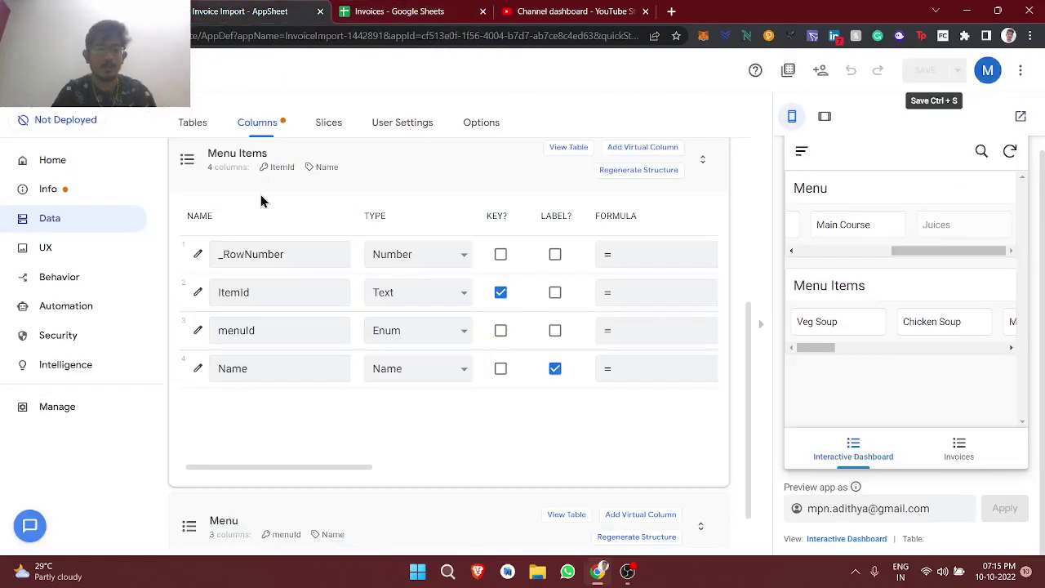
pyautogui.click(416, 331)
# Make menuId a Ref to the Menu table with Auto input mode and close its settings
pyautogui.write('ref')
pyautogui.press('Return')
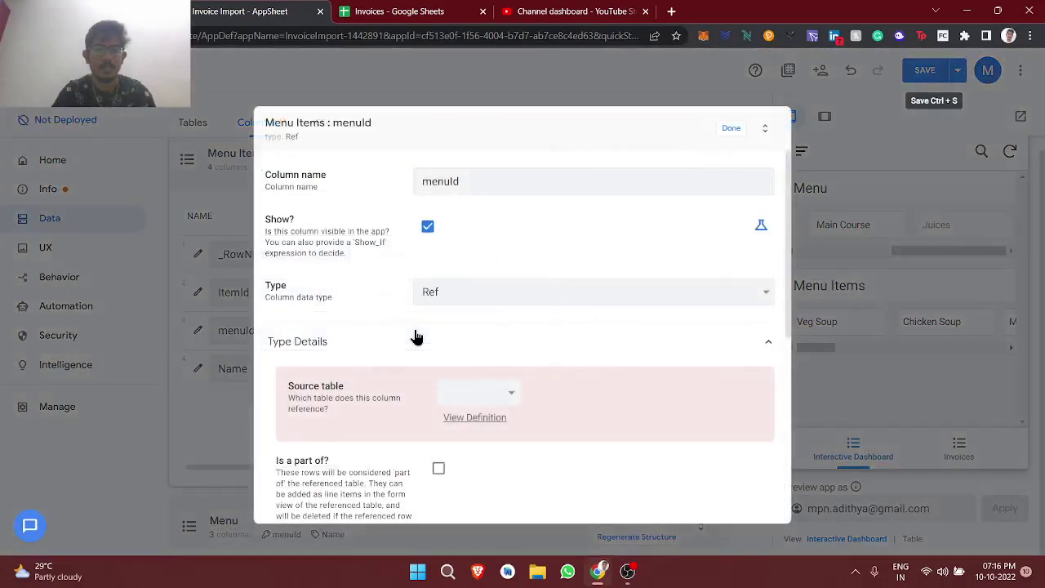
pyautogui.click(478, 392)
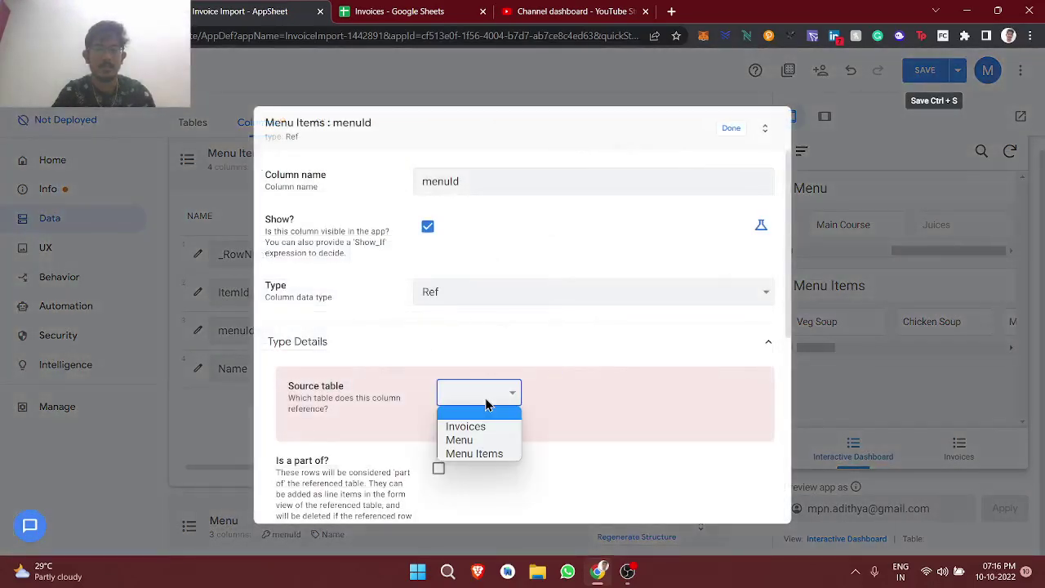
pyautogui.click(457, 440)
pyautogui.scroll(-3, 599, 277)
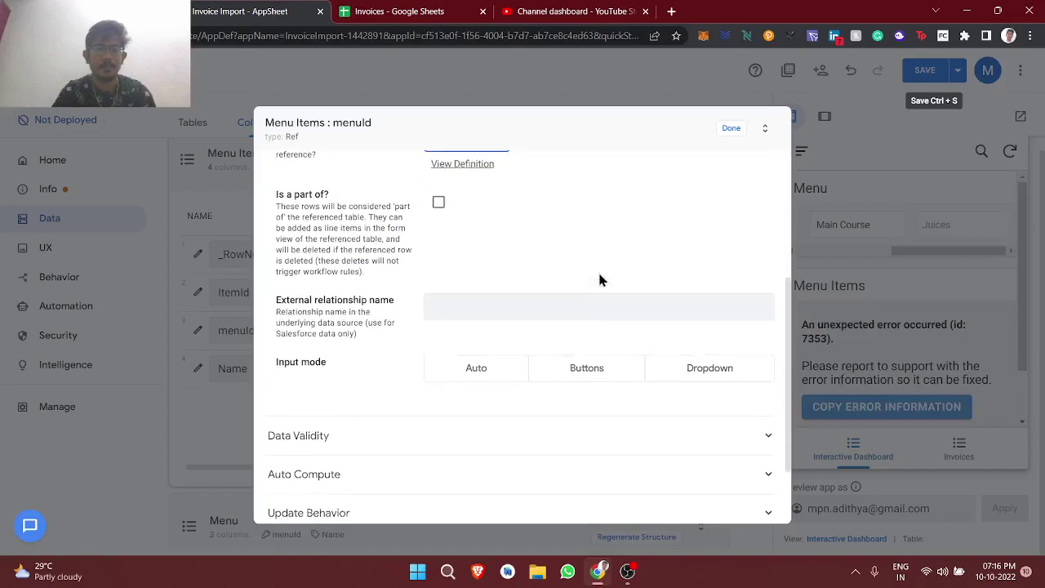
pyautogui.click(478, 400)
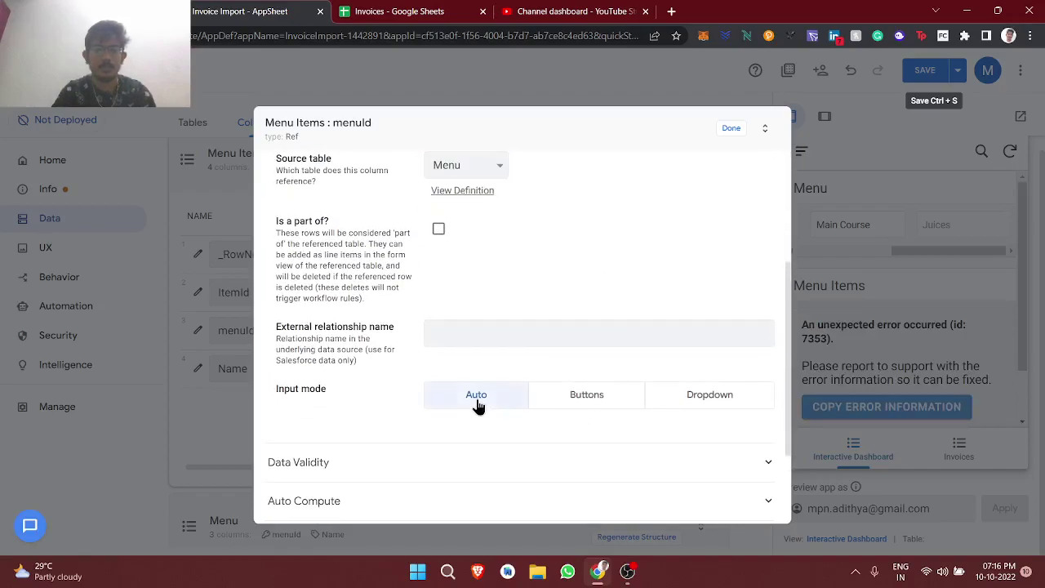
pyautogui.click(729, 130)
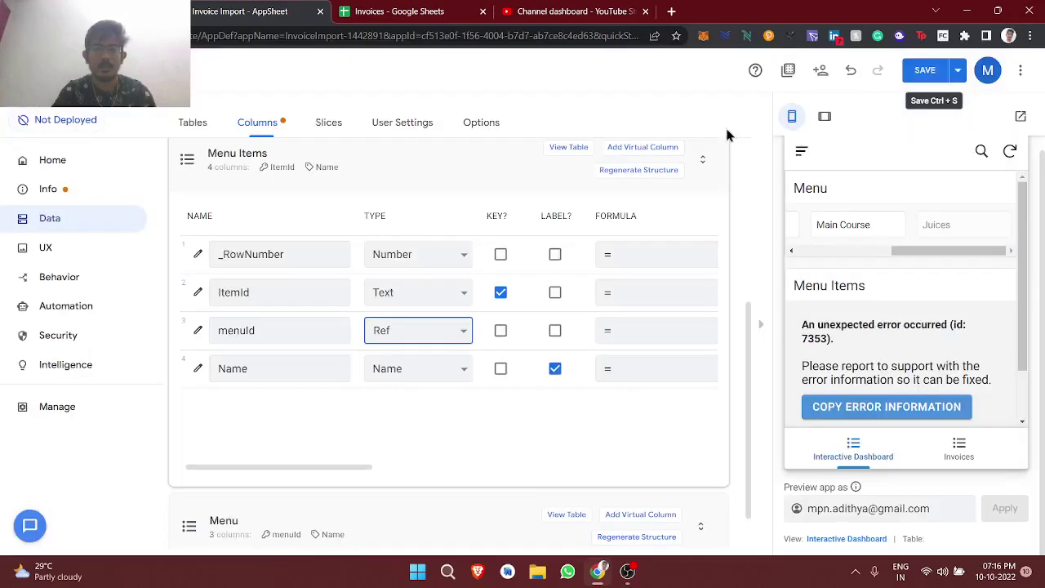
# Save the app and check that the preview shows the Soups and Veg Soup cards
pyautogui.click(931, 71)
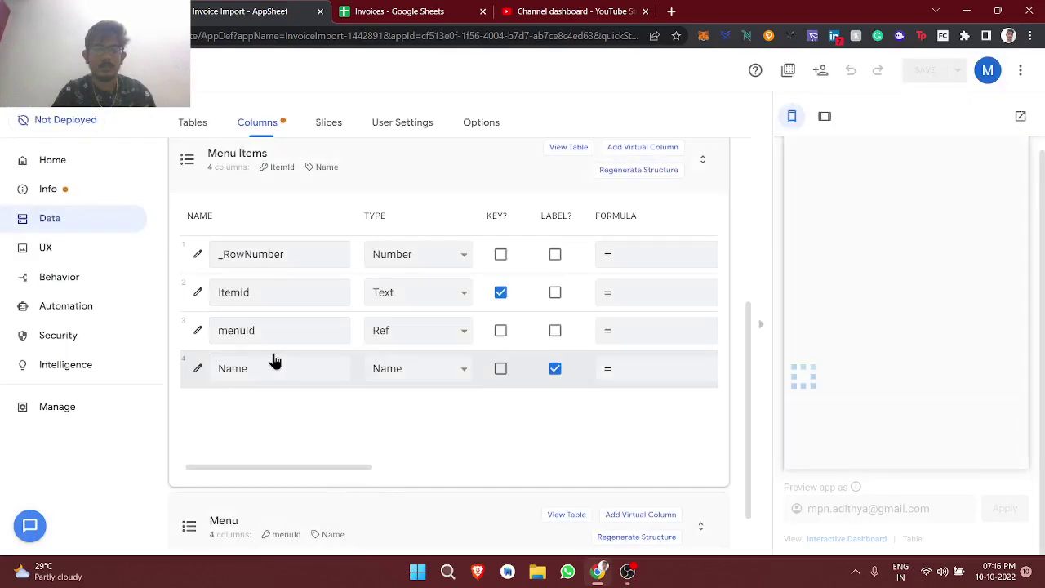
pyautogui.hscroll(3, 275, 361)
pyautogui.hscroll(3, 274, 362)
pyautogui.hscroll(-6, 275, 362)
# Show the Interactive Dashboard from UX > Views and test the Soups and Starters categories
pyautogui.click(82, 250)
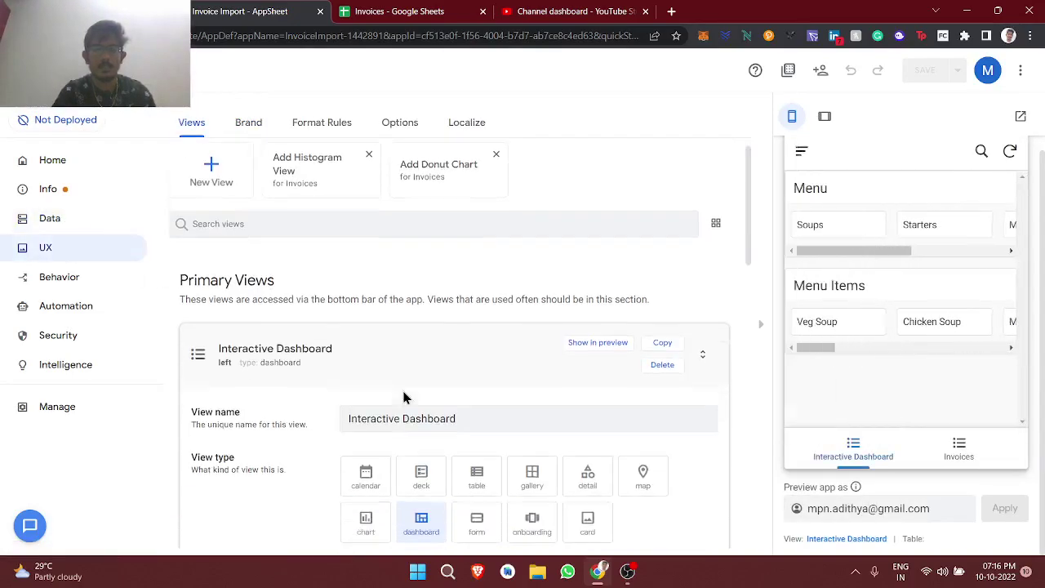
pyautogui.click(817, 439)
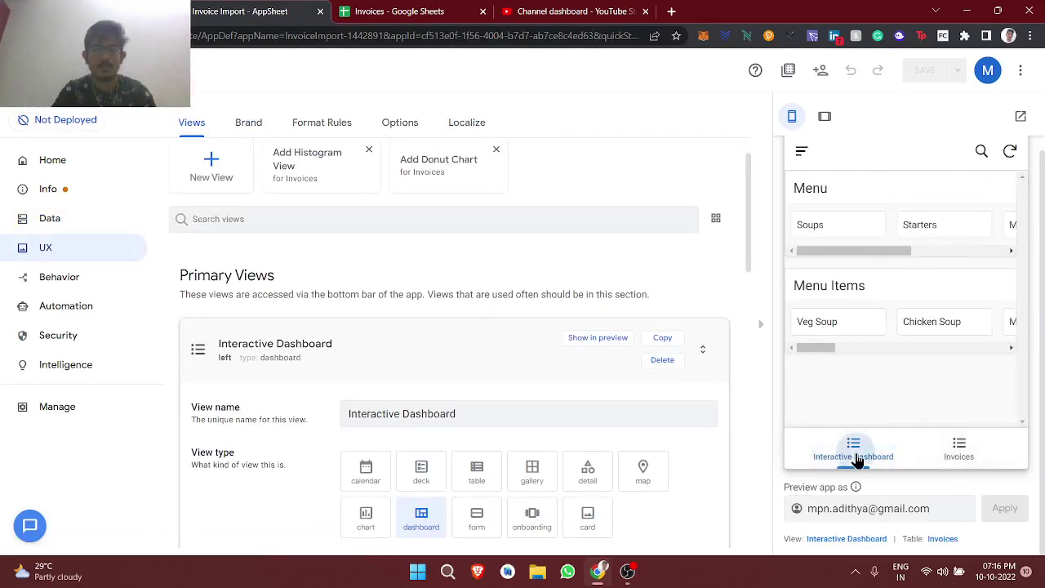
pyautogui.click(847, 227)
pyautogui.click(939, 235)
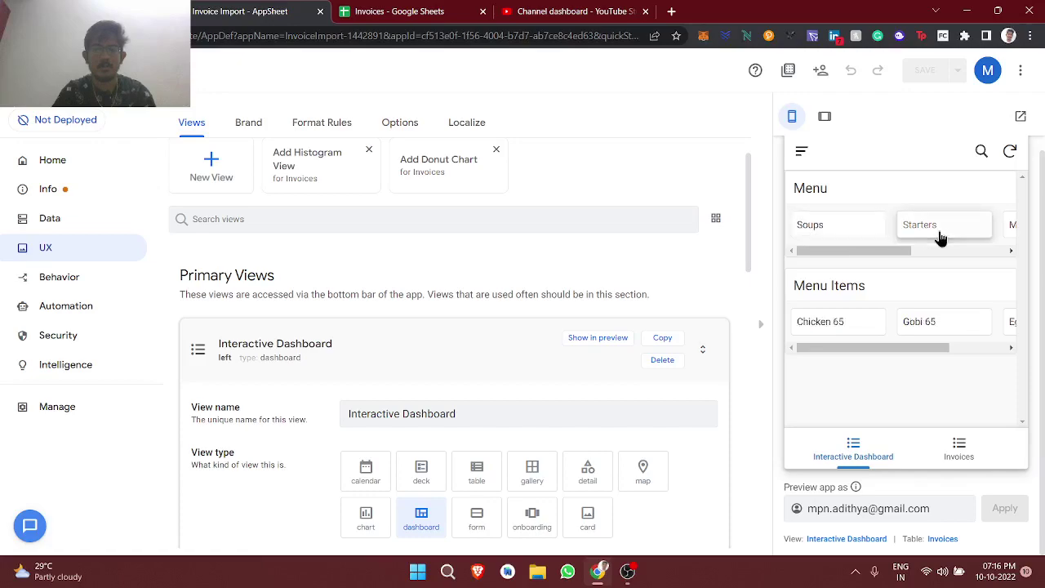
pyautogui.click(821, 226)
pyautogui.hscroll(1, 838, 327)
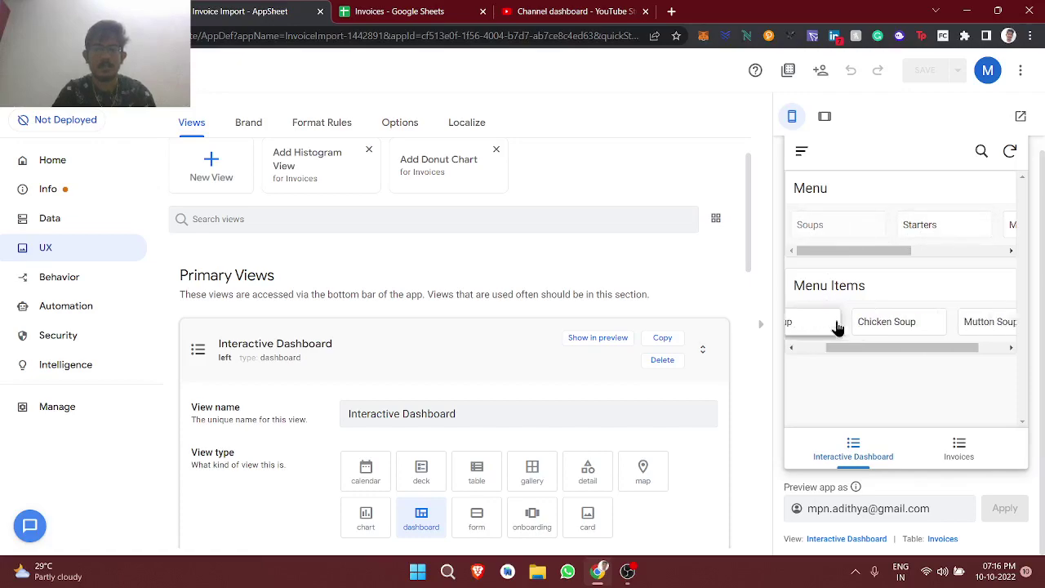
pyautogui.hscroll(-1, 837, 327)
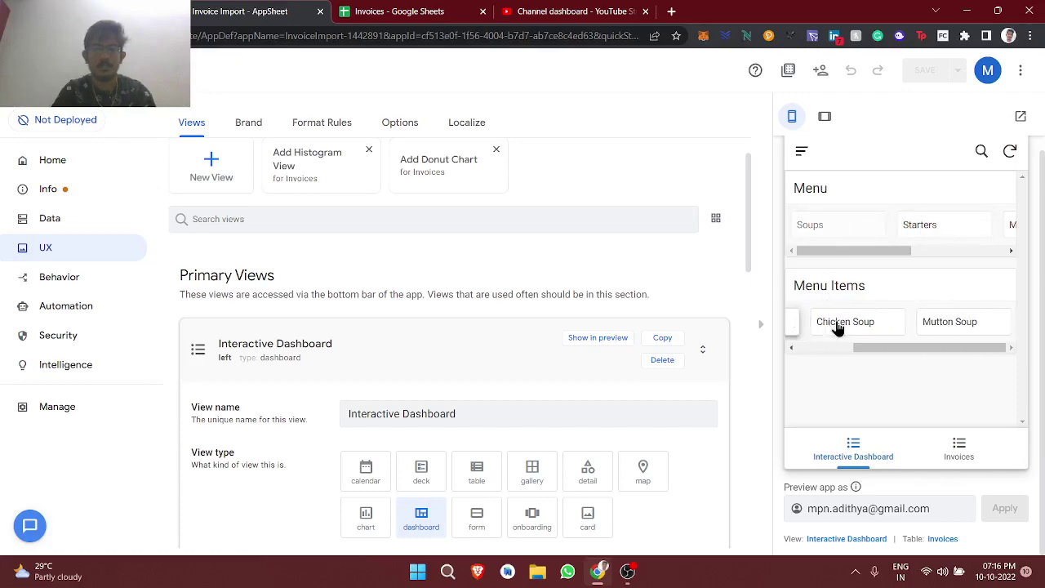
# Filter Menu Items by Starters, Main Course and Juices, then return to Soups and pick Veg Soup
pyautogui.click(914, 243)
pyautogui.hscroll(1, 880, 324)
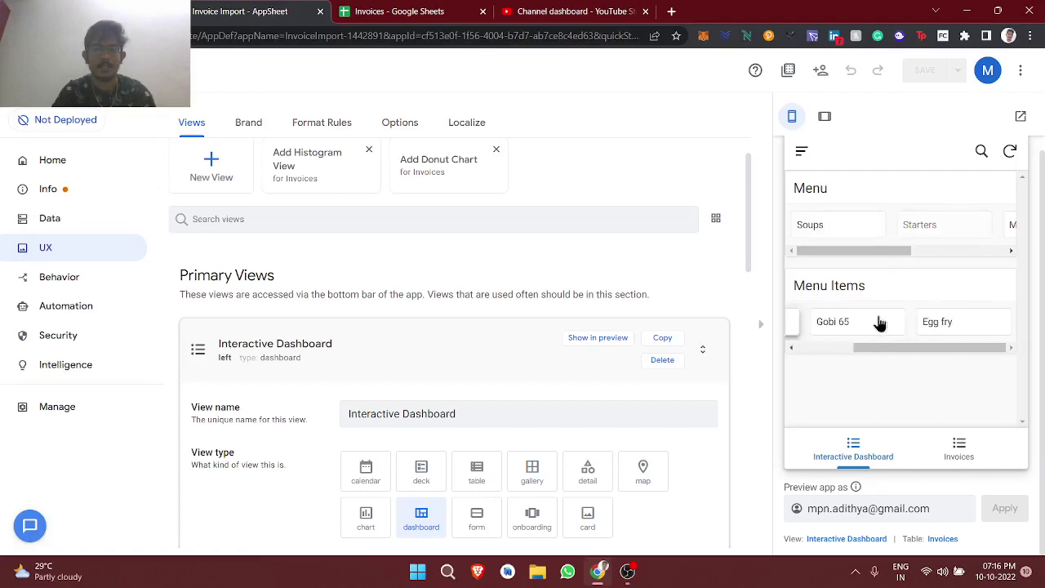
pyautogui.hscroll(-1, 880, 323)
pyautogui.hscroll(1, 918, 229)
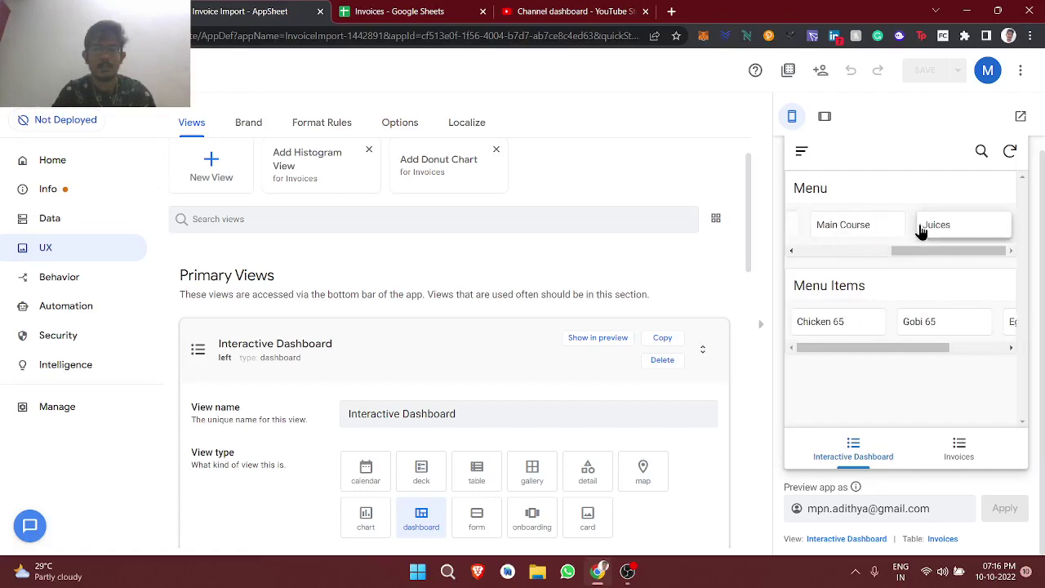
pyautogui.click(865, 243)
pyautogui.hscroll(1, 858, 334)
pyautogui.hscroll(-1, 859, 334)
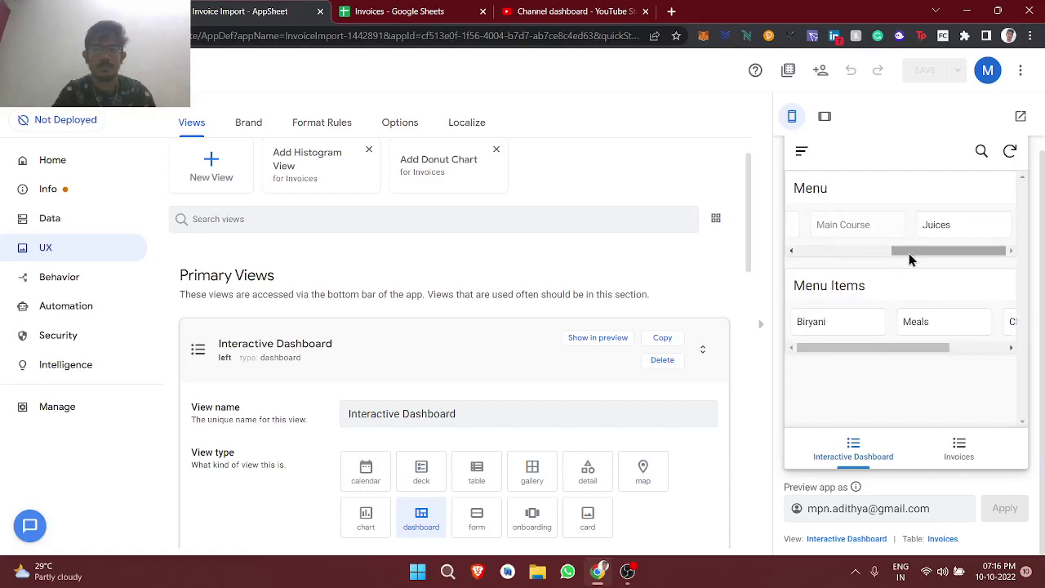
pyautogui.click(933, 234)
pyautogui.hscroll(1, 906, 341)
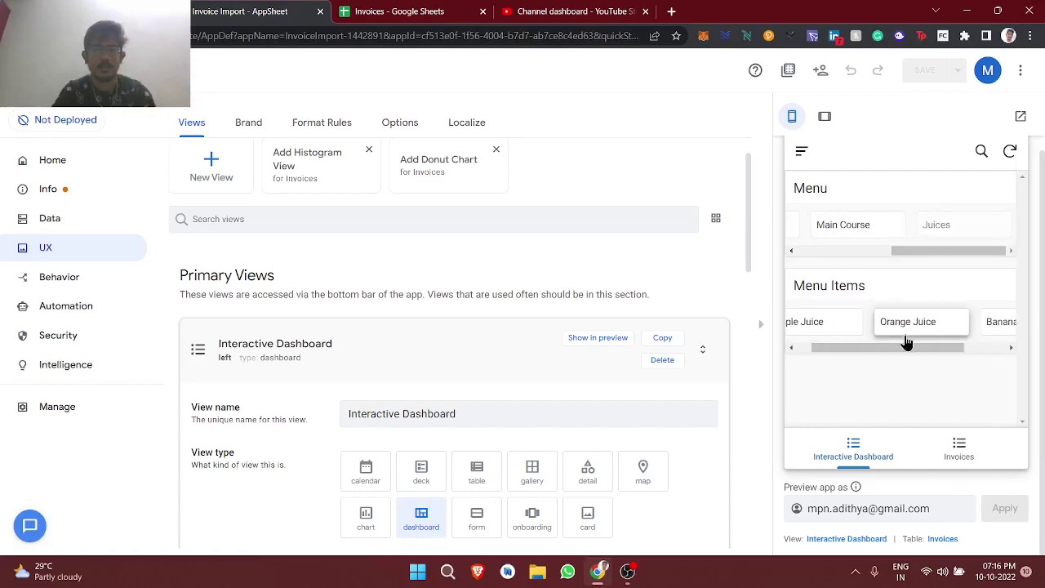
pyautogui.hscroll(-1, 907, 343)
pyautogui.hscroll(-2, 871, 242)
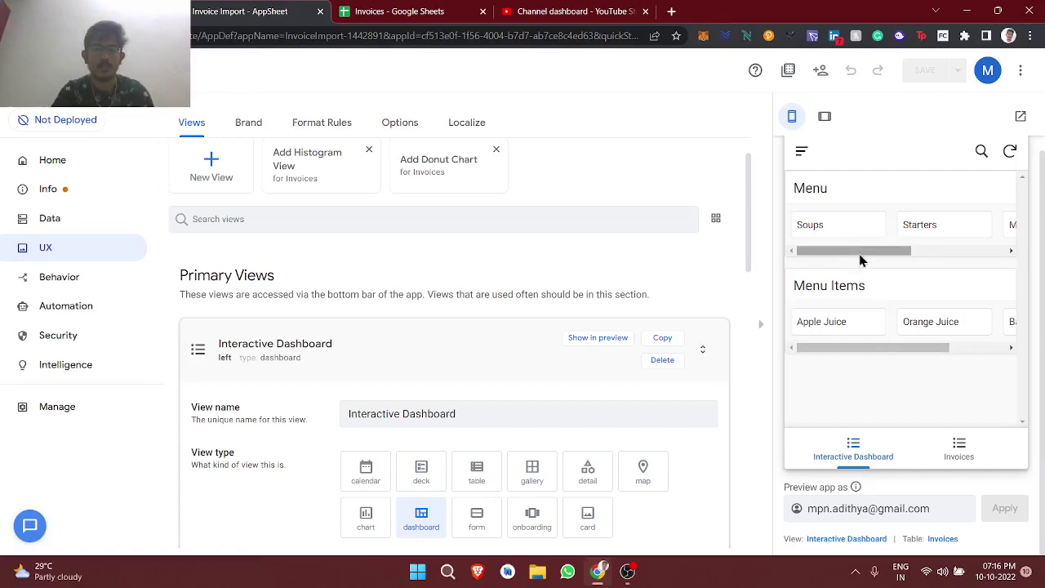
pyautogui.click(847, 236)
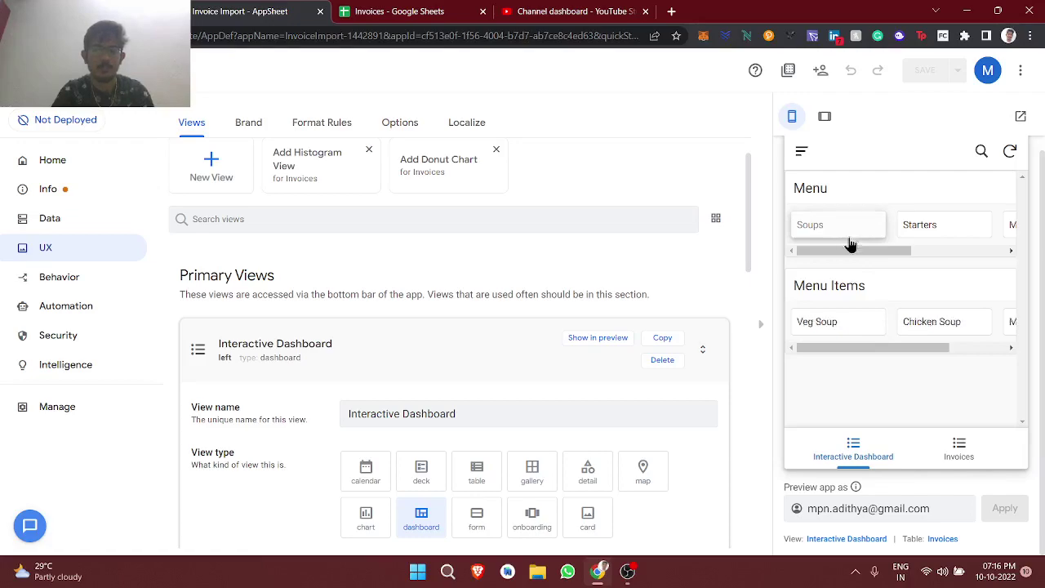
pyautogui.click(844, 323)
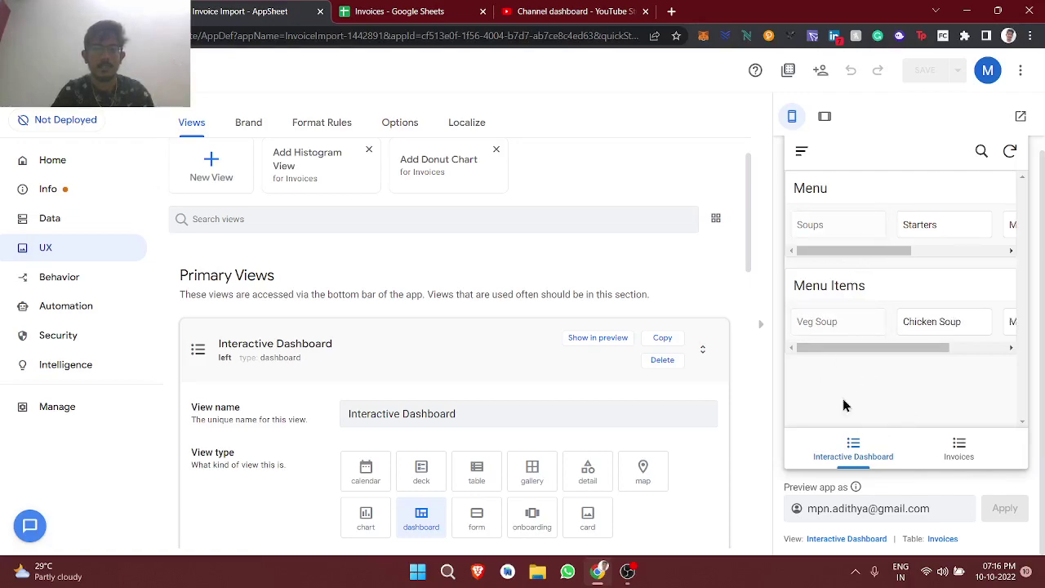
# Add a Menu Items_Detail view entry to the Interactive Dashboard
pyautogui.click(402, 351)
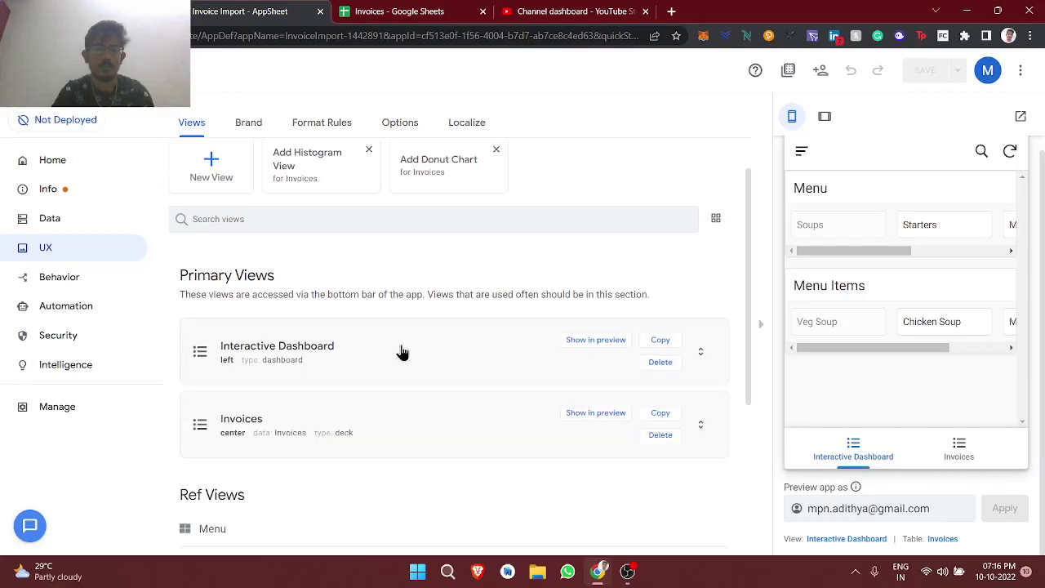
pyautogui.click(402, 351)
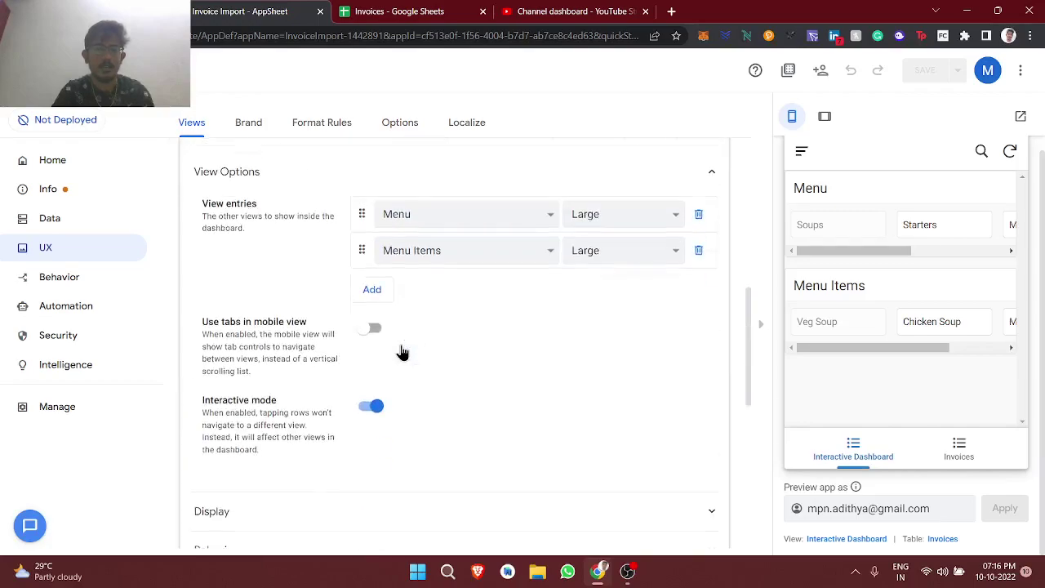
pyautogui.click(388, 287)
pyautogui.click(431, 284)
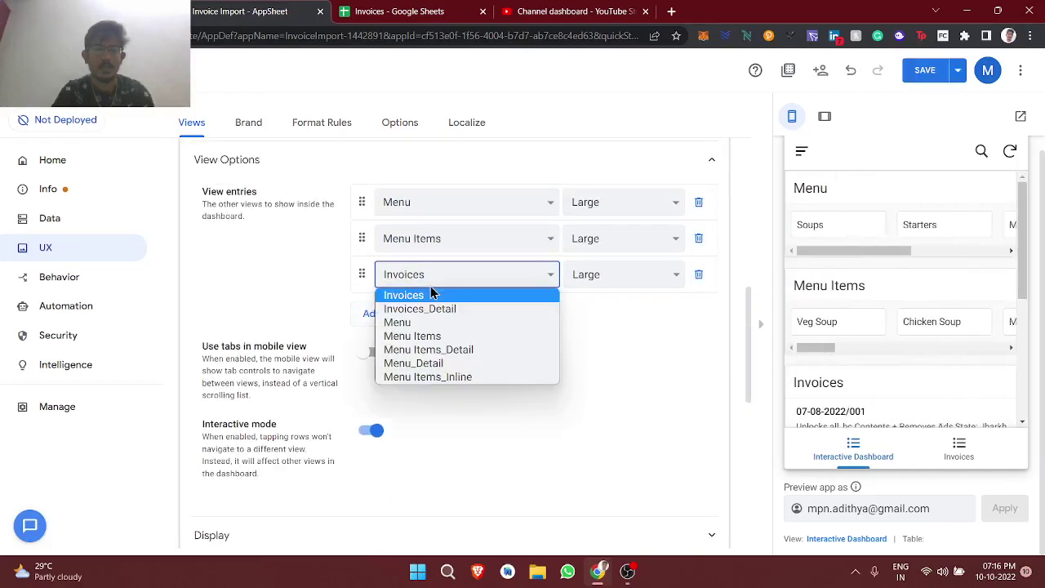
pyautogui.click(433, 352)
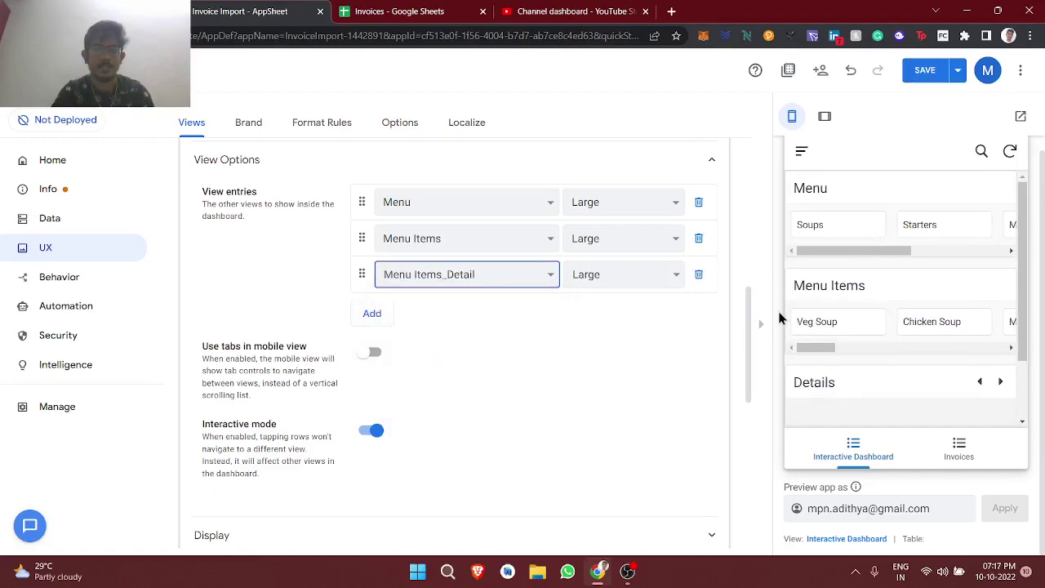
# Preview the details for Veg Soup and Chicken 65, then switch to the Invoices spreadsheet
pyautogui.click(841, 323)
pyautogui.scroll(-2, 839, 331)
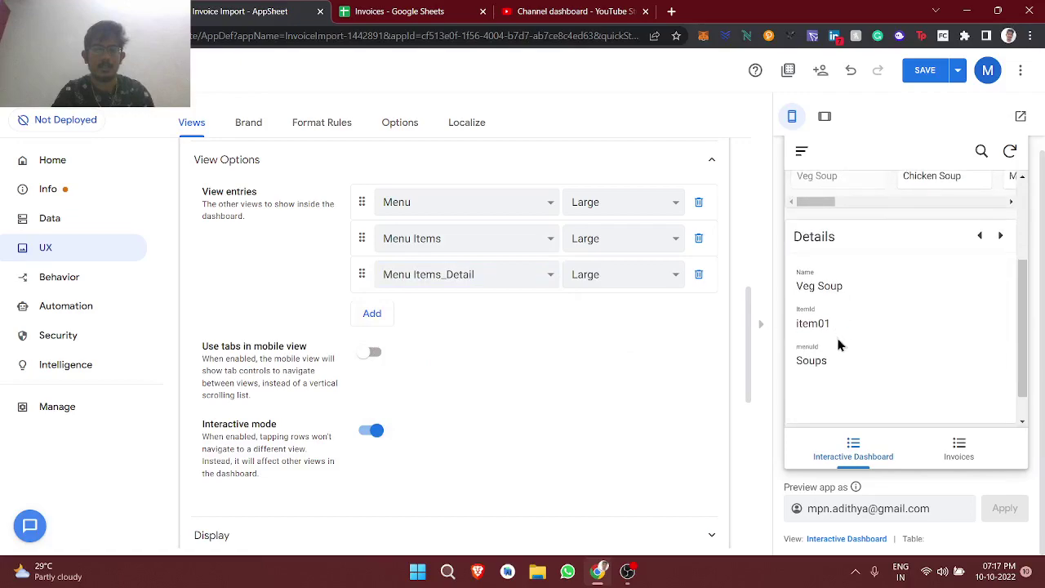
pyautogui.scroll(3, 824, 286)
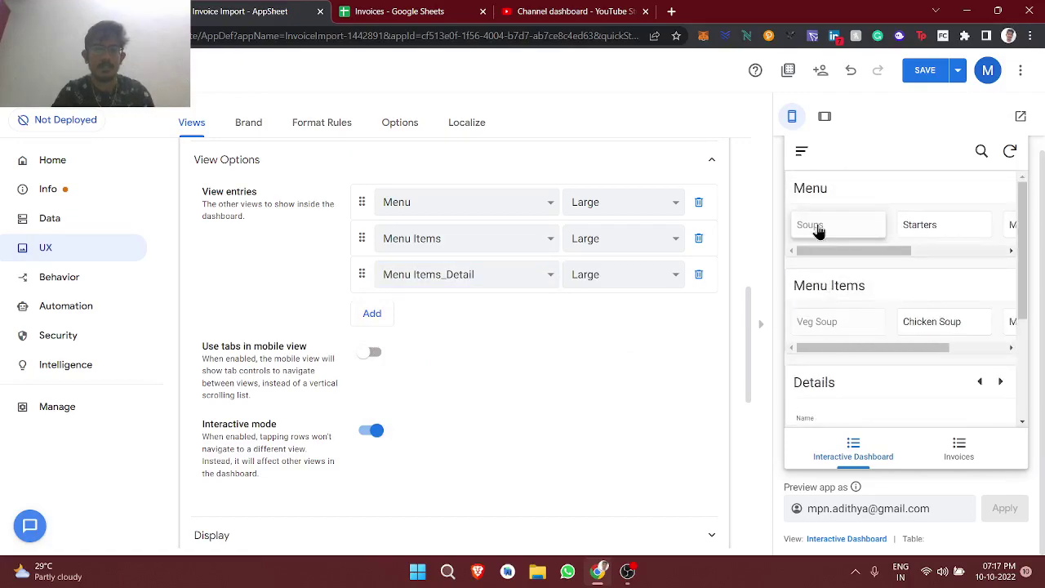
pyautogui.click(917, 232)
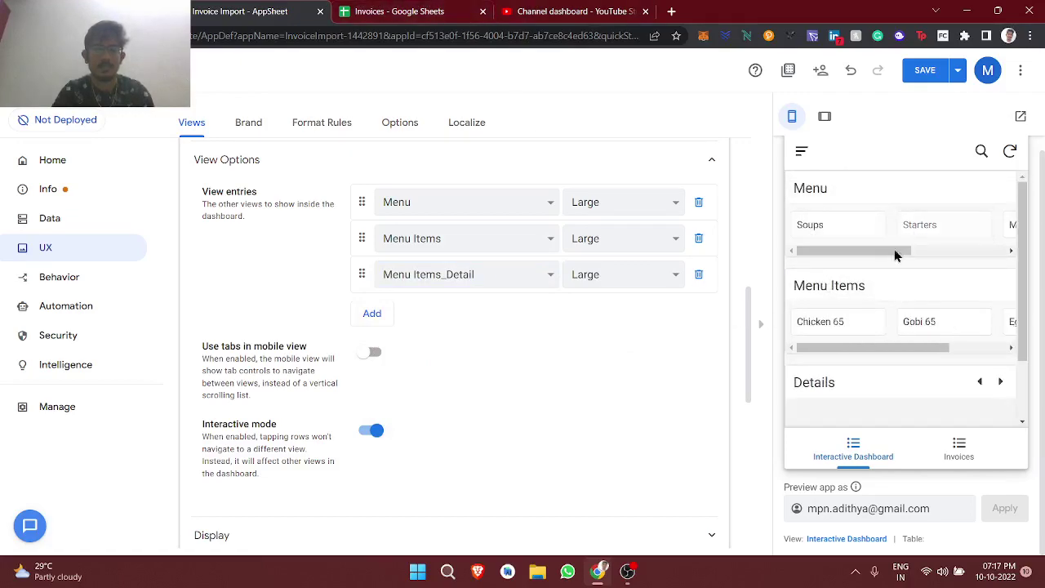
pyautogui.click(850, 321)
pyautogui.scroll(-2, 848, 325)
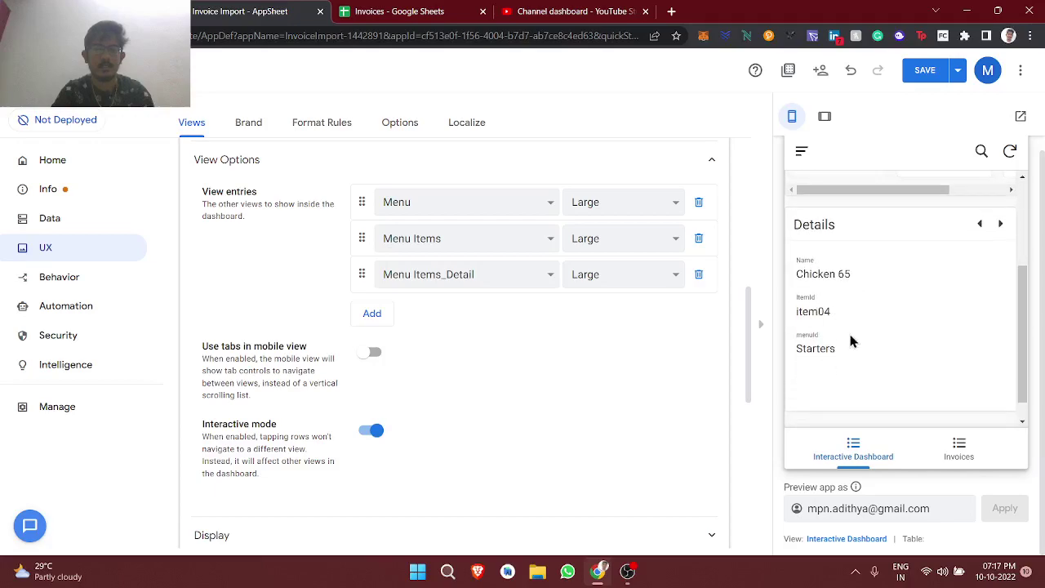
pyautogui.click(396, 11)
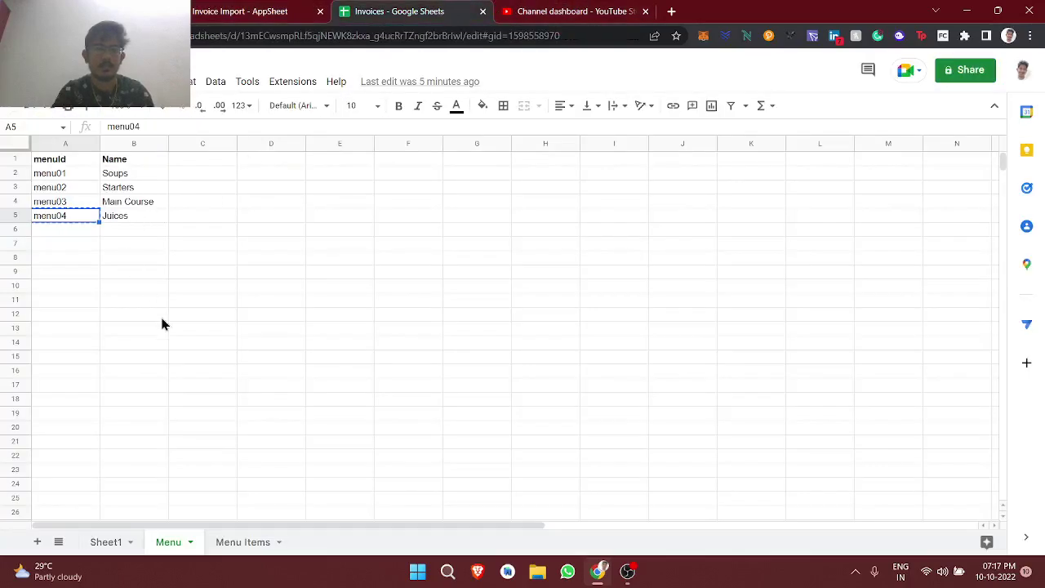
# Add a Price header in D1 of Menu Items and enter prices 12, 45, 45, 778, 56, 8
pyautogui.click(245, 542)
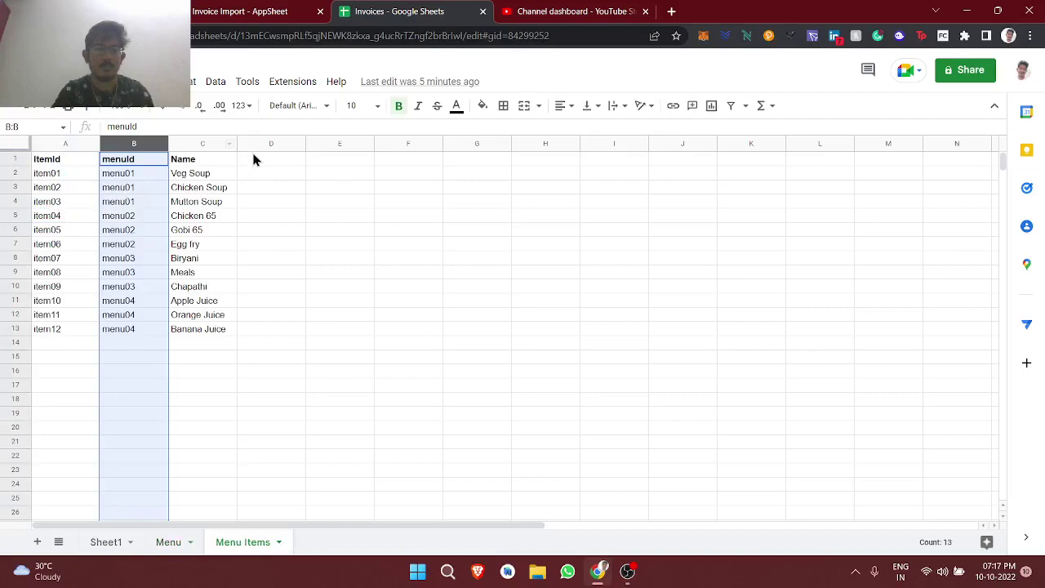
pyautogui.click(253, 160)
pyautogui.write('Price')
pyautogui.press('Return')
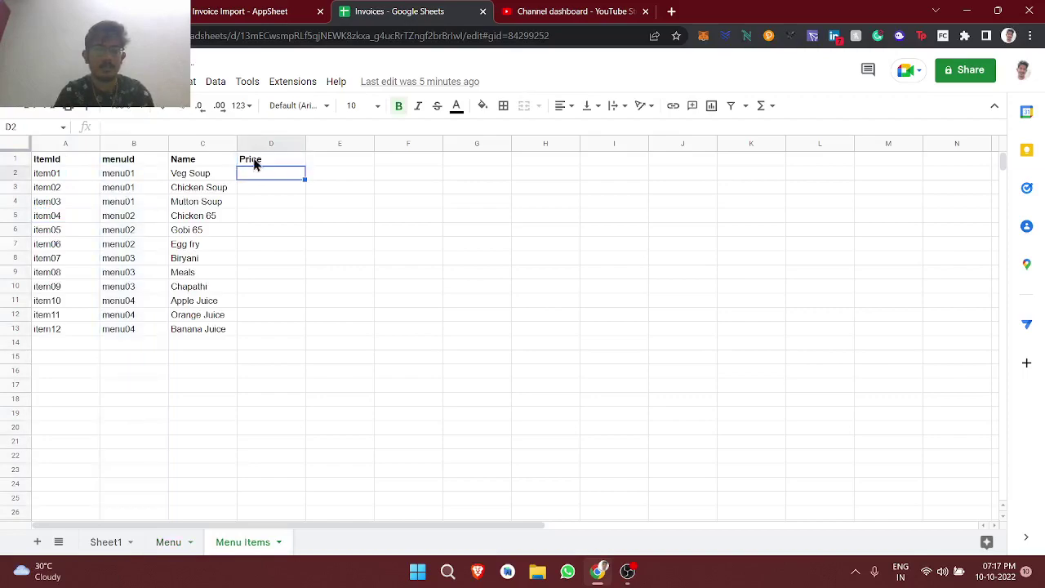
pyautogui.write('12')
pyautogui.press('Return')
pyautogui.write('45')
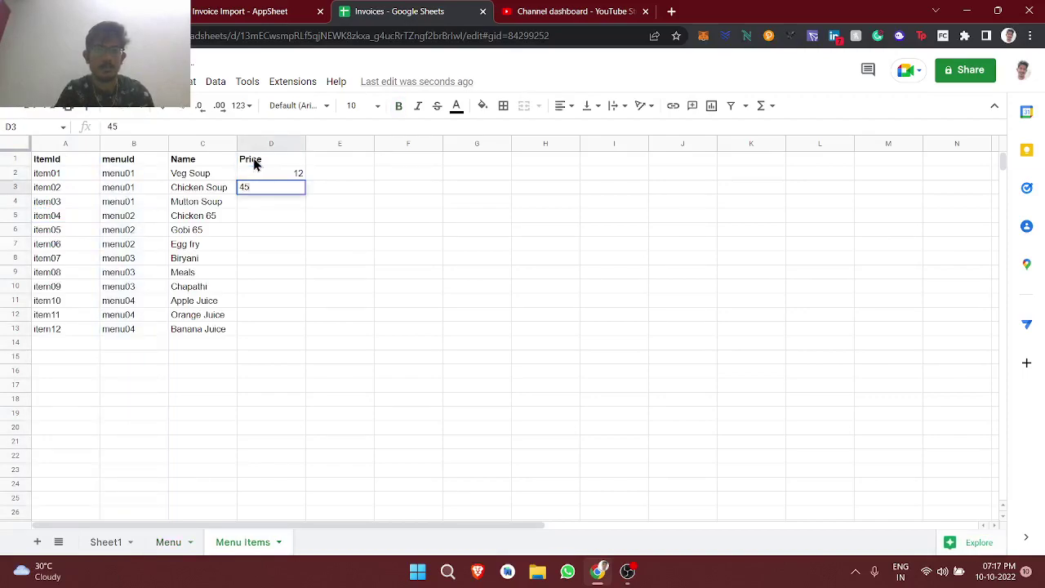
pyautogui.press('Return')
pyautogui.write('45')
pyautogui.press('Return')
pyautogui.write('778')
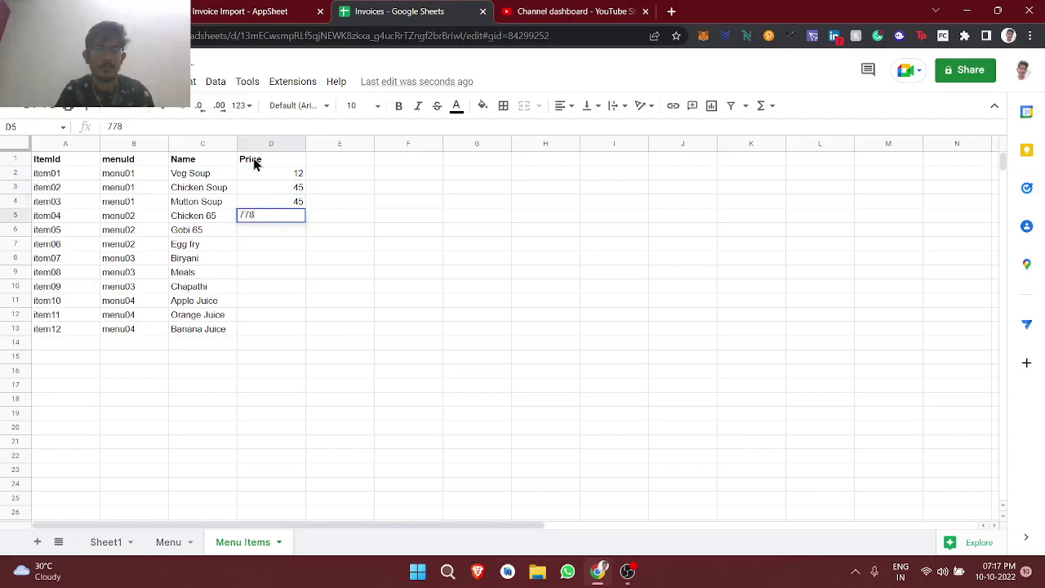
pyautogui.press('Return')
pyautogui.write('56')
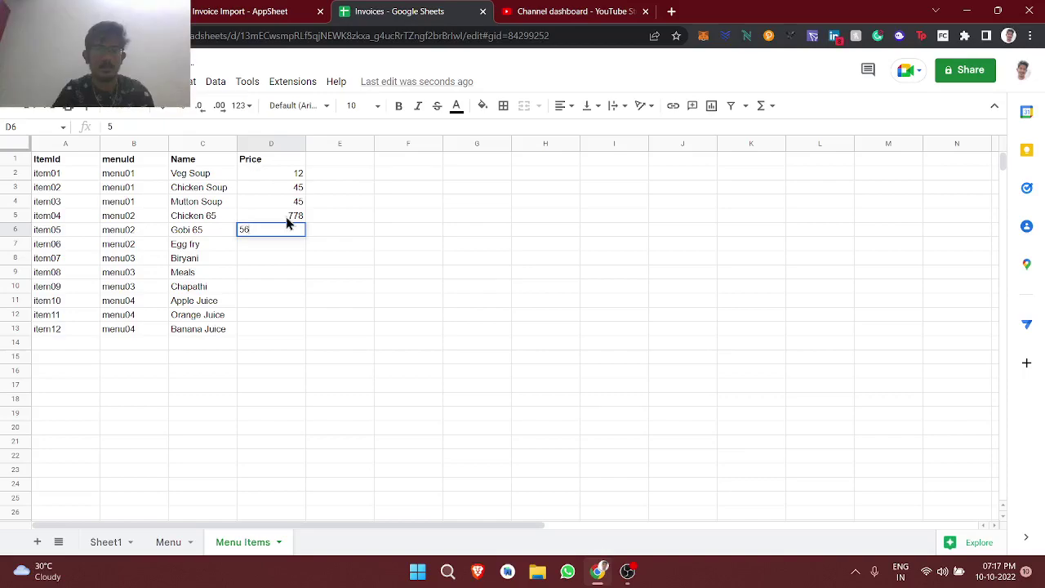
pyautogui.press('Return')
pyautogui.write('8')
pyautogui.press('Return')
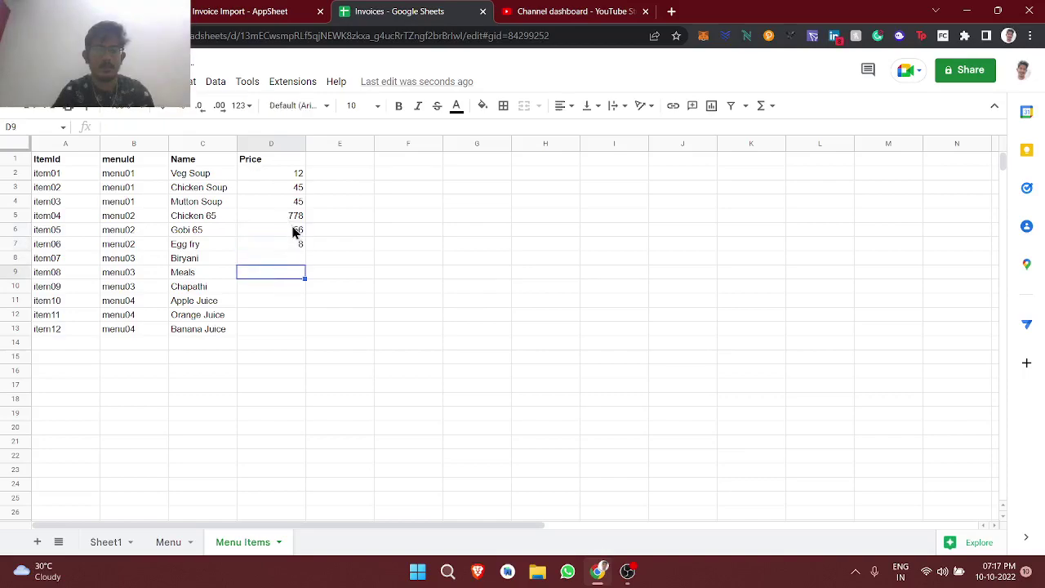
# Correct the Chicken 65 price from 778 to 55
pyautogui.click(287, 219)
pyautogui.doubleClick(287, 216)
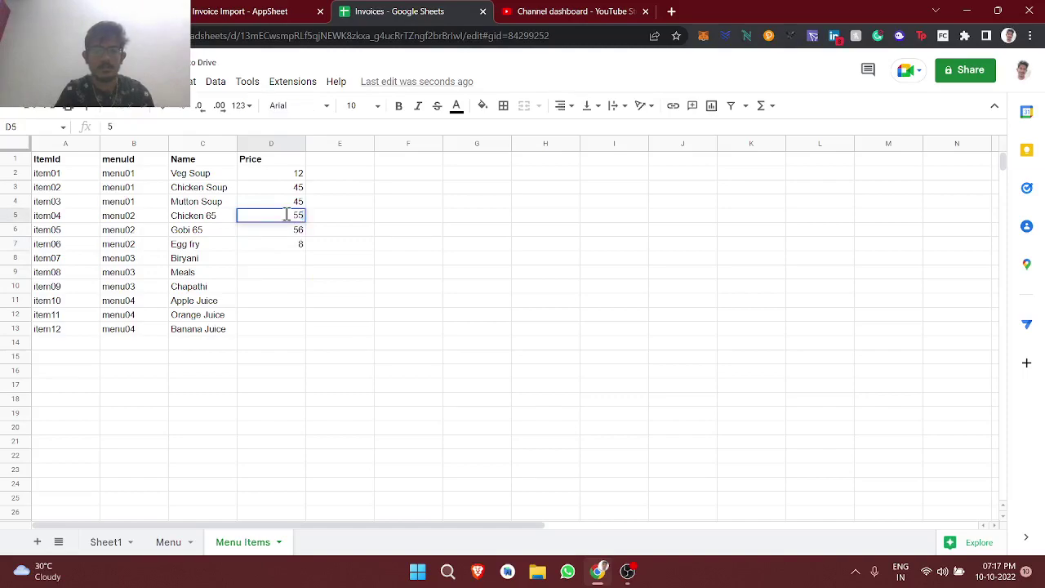
pyautogui.write('55')
pyautogui.press('Return')
# Enter prices for Biryani 89, Meals 78, Chapathi 56, Apple Juice 23, Orange Juice 75, Banana Juice 85
pyautogui.click(285, 263)
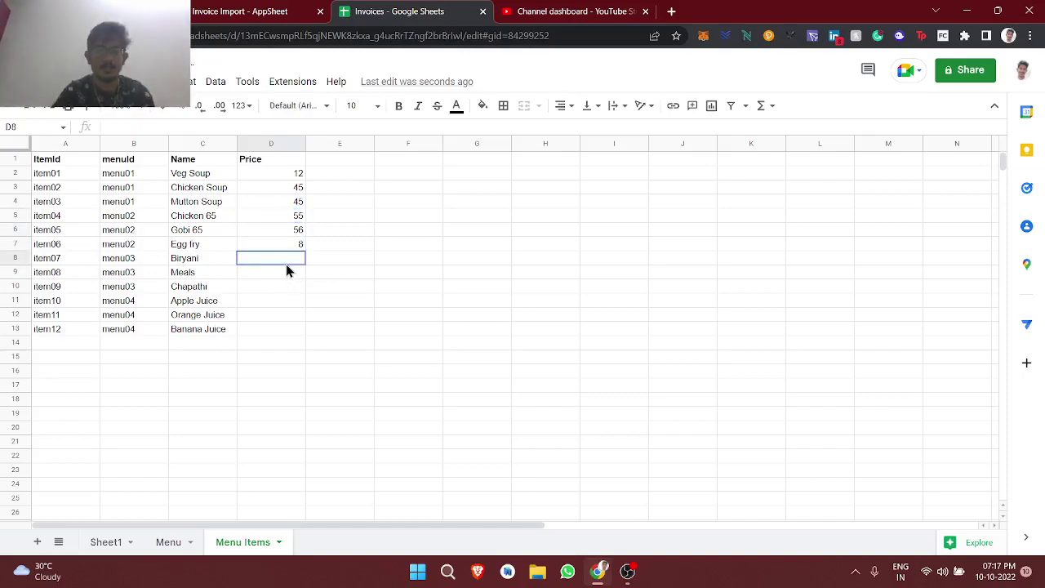
pyautogui.write('89')
pyautogui.press('Return')
pyautogui.write('78')
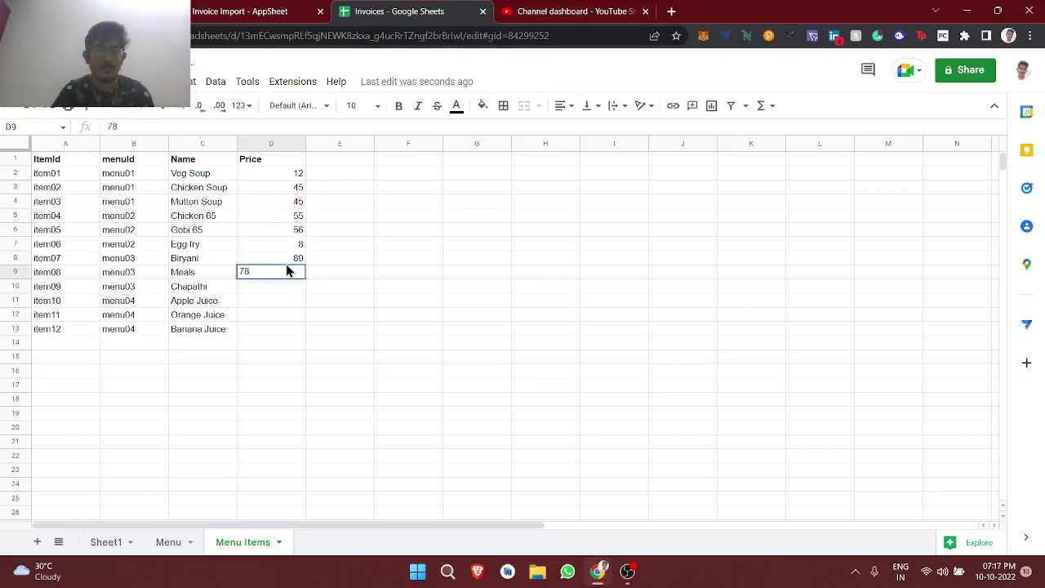
pyautogui.press('Return')
pyautogui.write('56')
pyautogui.press('Return')
pyautogui.write('23')
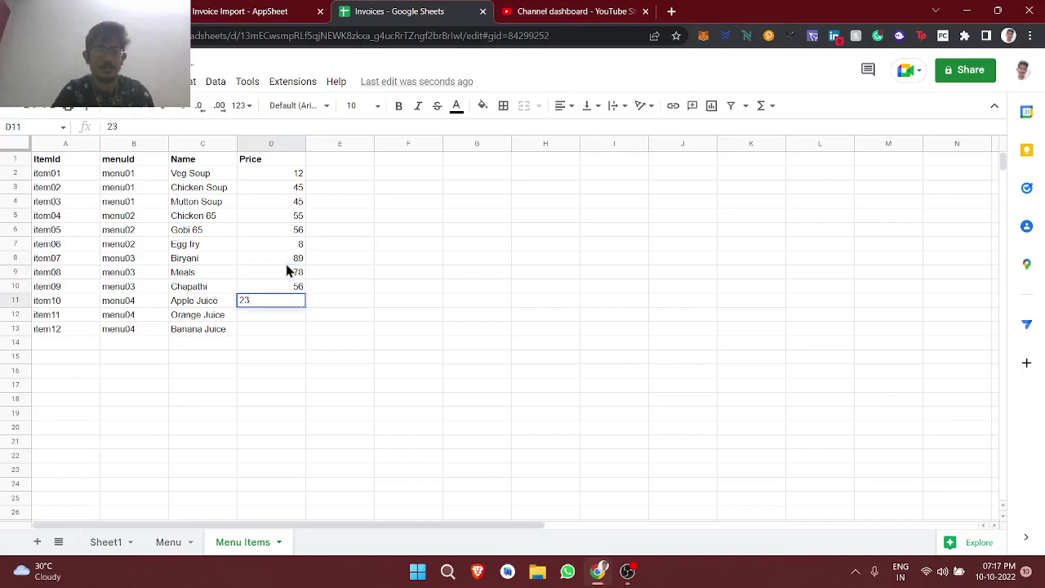
pyautogui.press('Return')
pyautogui.write('75')
pyautogui.press('Return')
pyautogui.write('85')
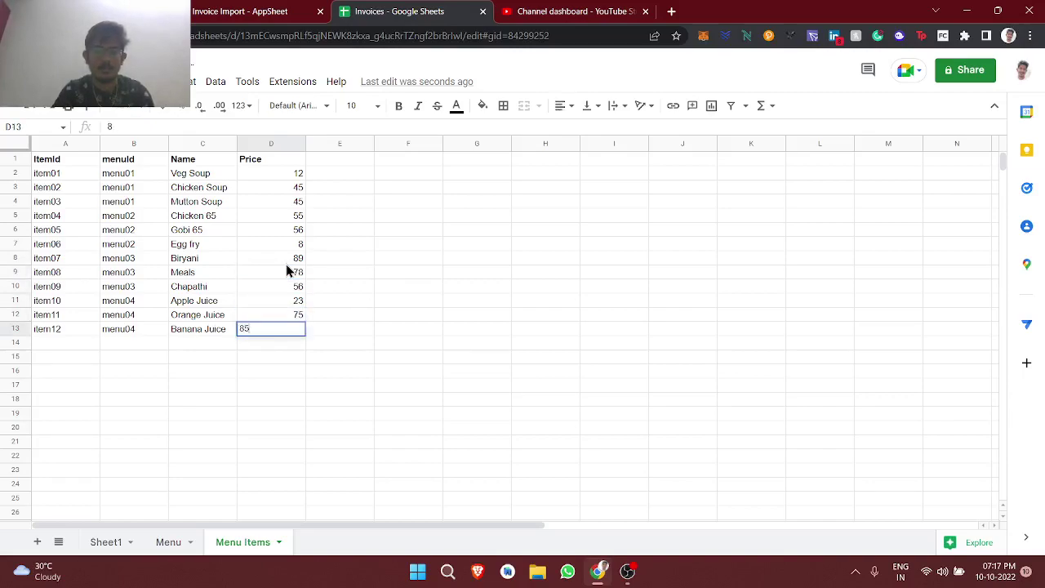
pyautogui.press('Return')
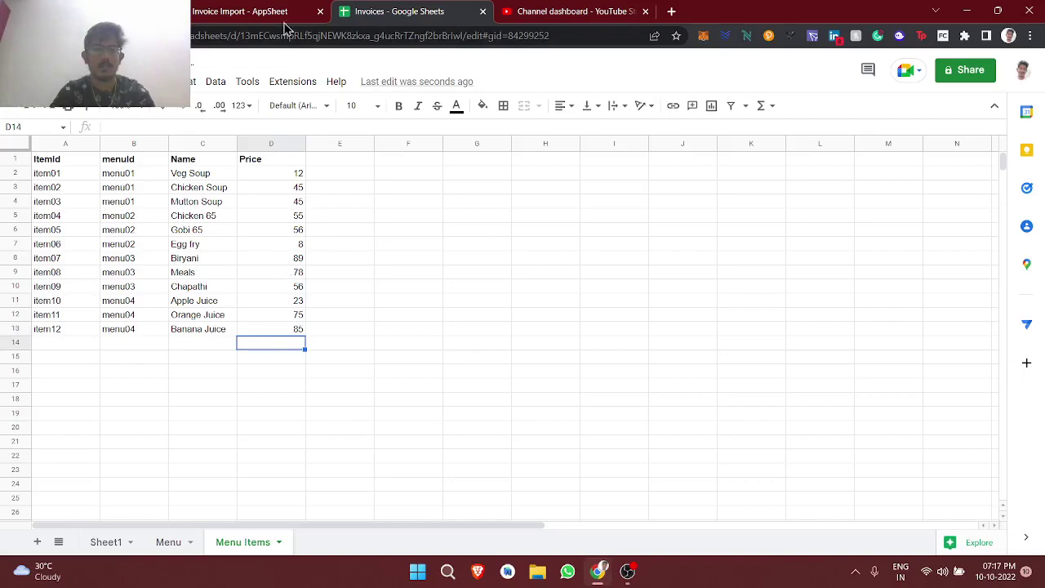
# Return to AppSheet, expand the Menu Items table settings and briefly view its data
pyautogui.click(245, 13)
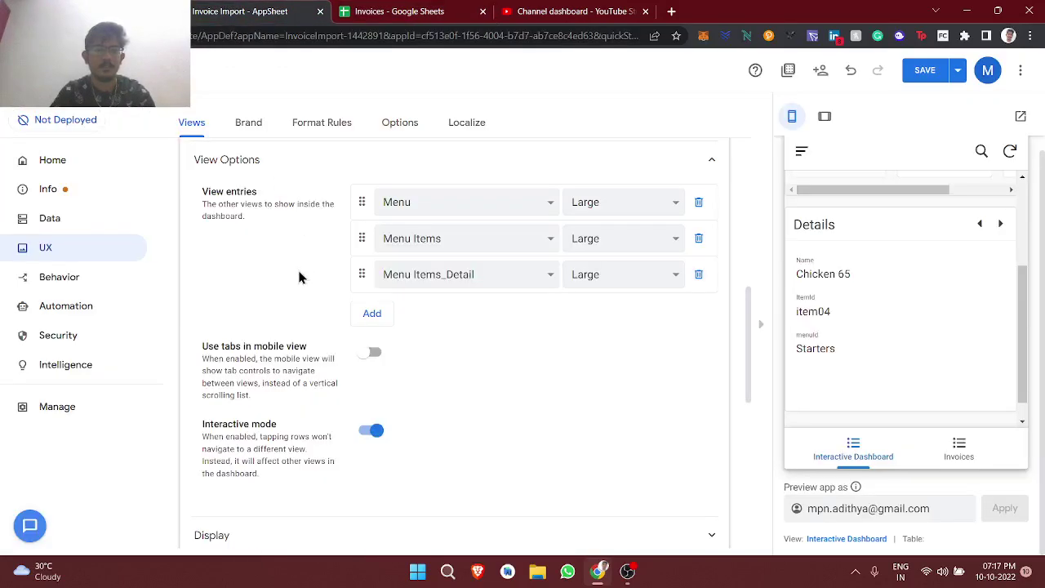
pyautogui.click(43, 279)
pyautogui.click(49, 218)
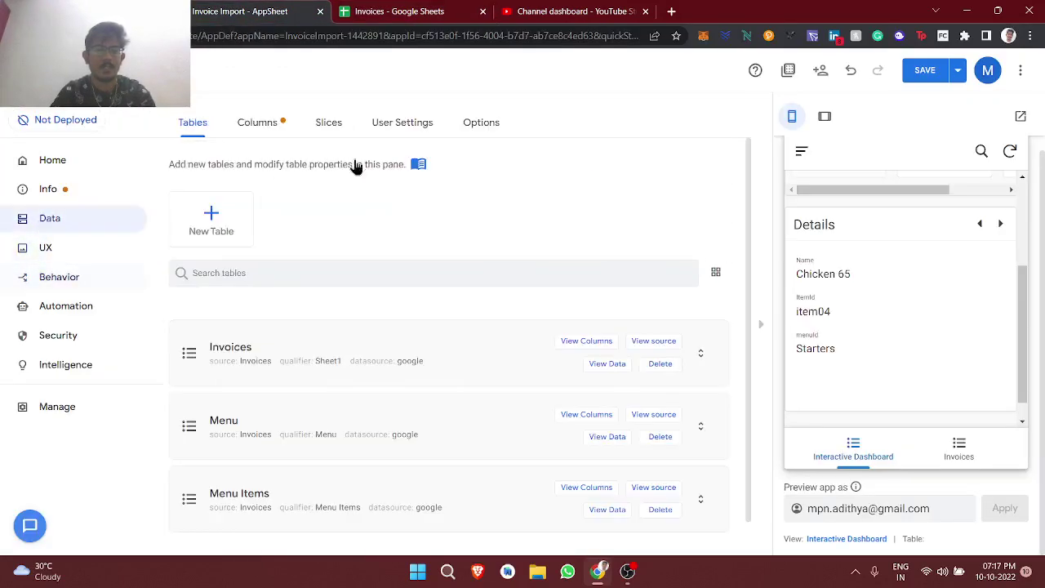
pyautogui.scroll(-1, 296, 417)
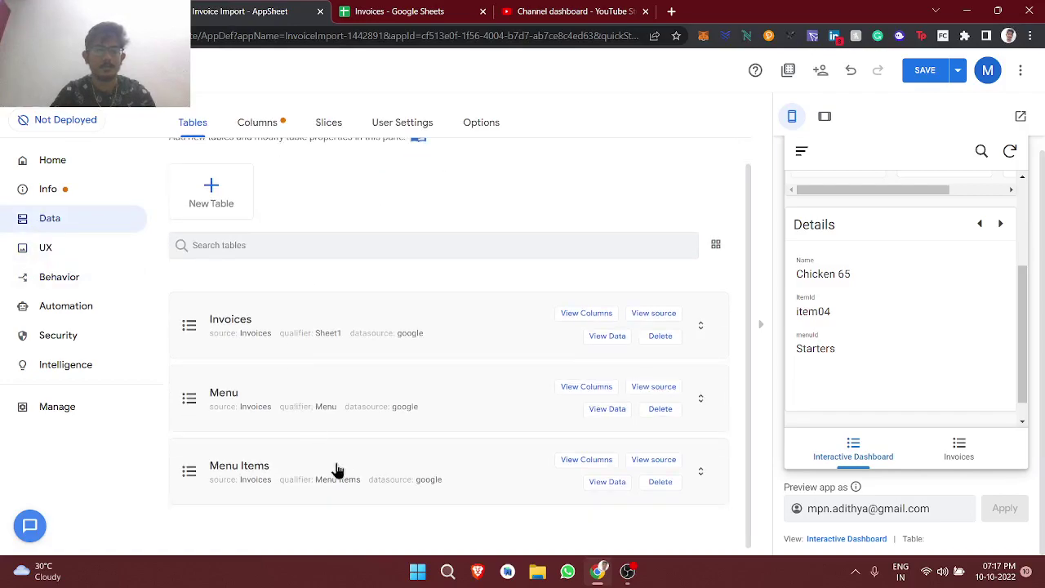
pyautogui.click(337, 471)
pyautogui.click(609, 152)
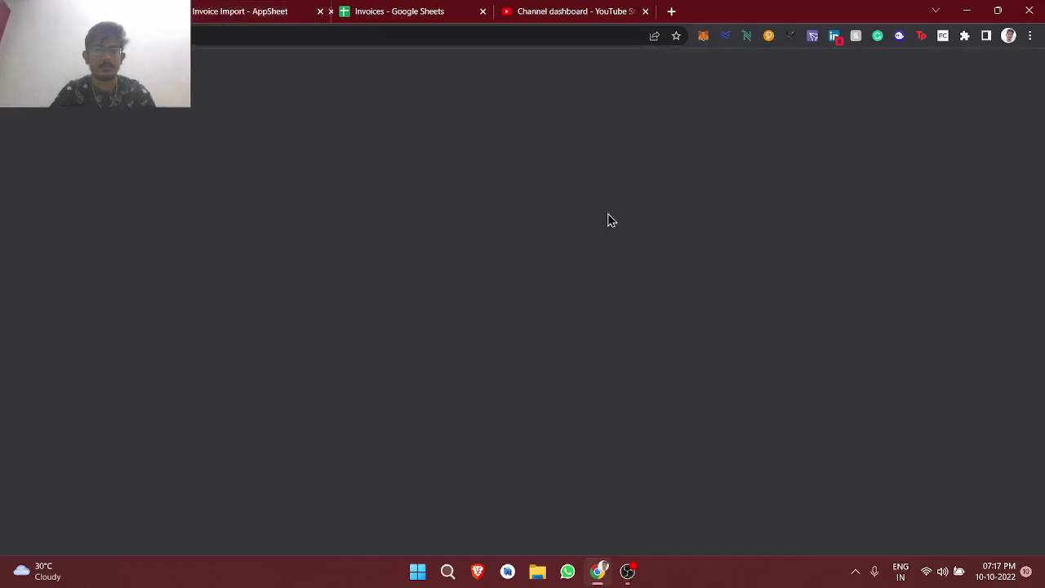
pyautogui.click(482, 14)
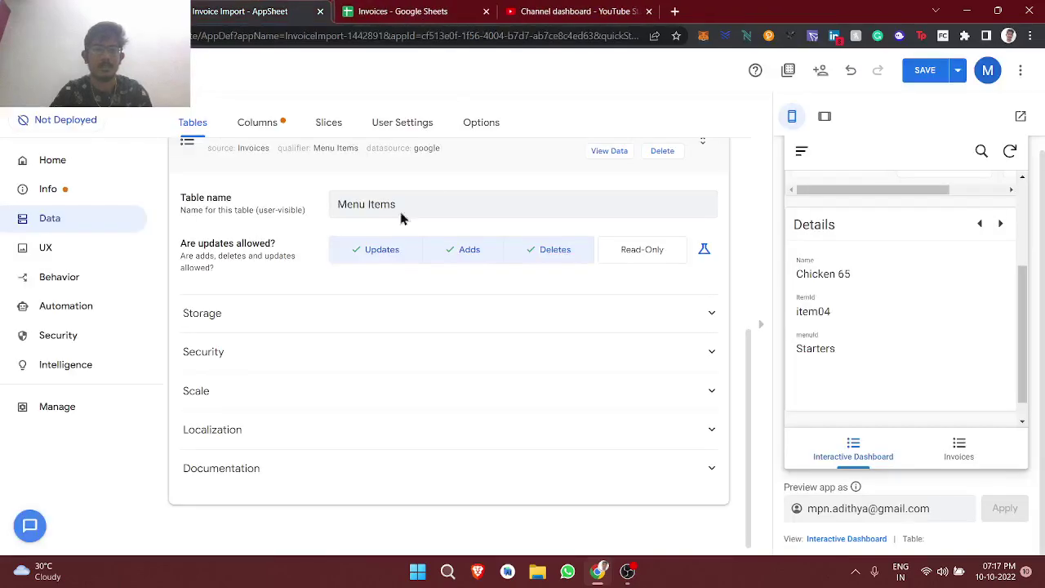
# Regenerate the Menu Items structure from the Columns list to pick up the Price column
pyautogui.click(257, 123)
pyautogui.scroll(-3, 325, 352)
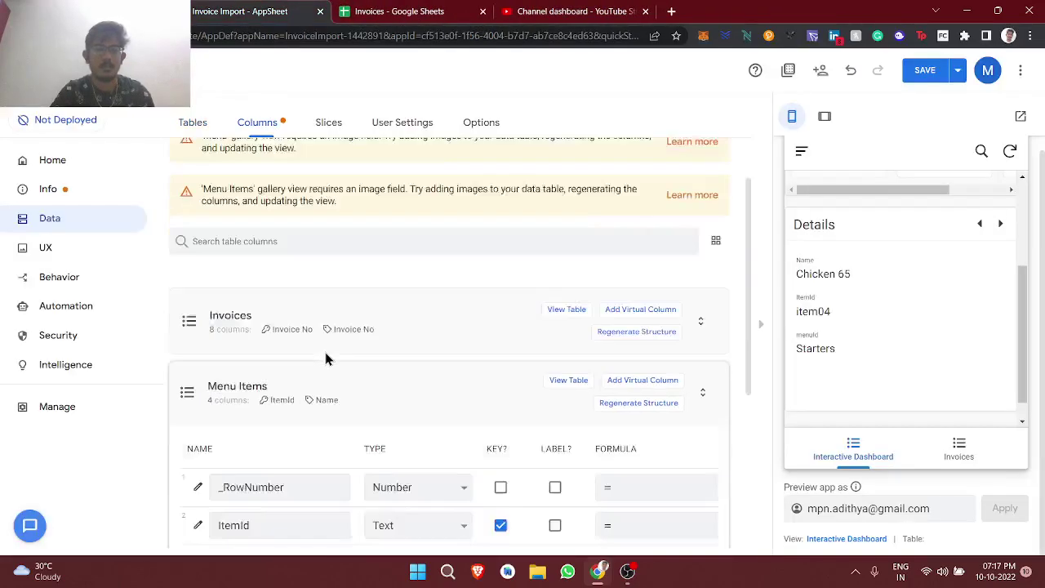
pyautogui.scroll(2, 629, 280)
pyautogui.click(640, 317)
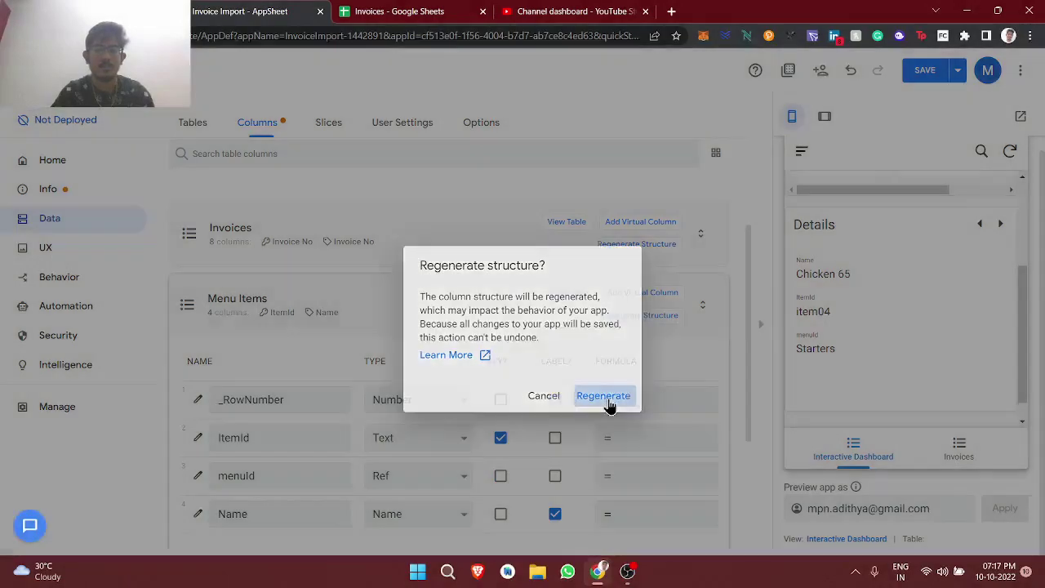
pyautogui.click(605, 397)
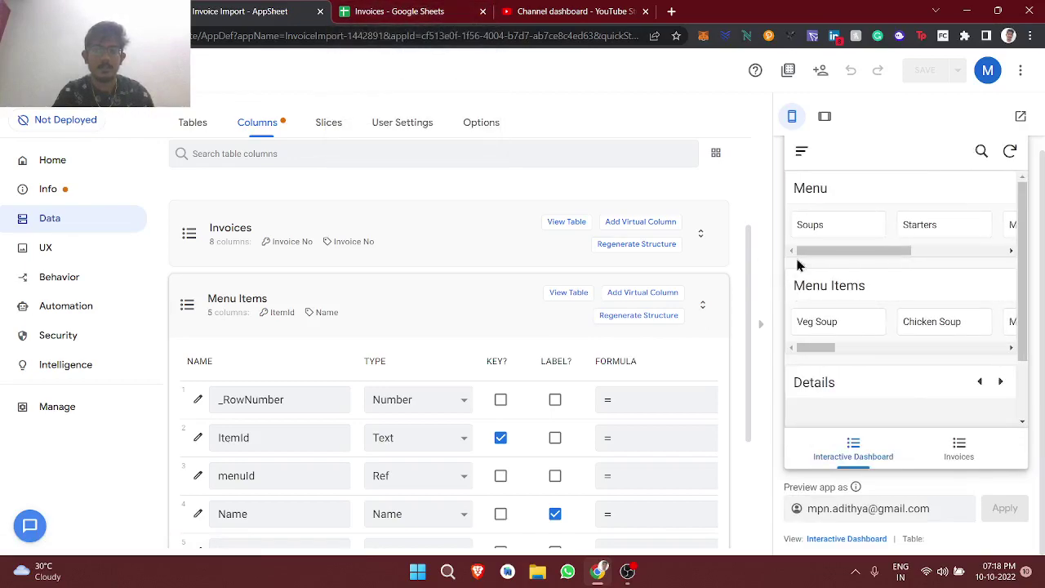
# Pick Veg Soup in the preview to check its details now show a price like $12.00
pyautogui.scroll(-1, 813, 245)
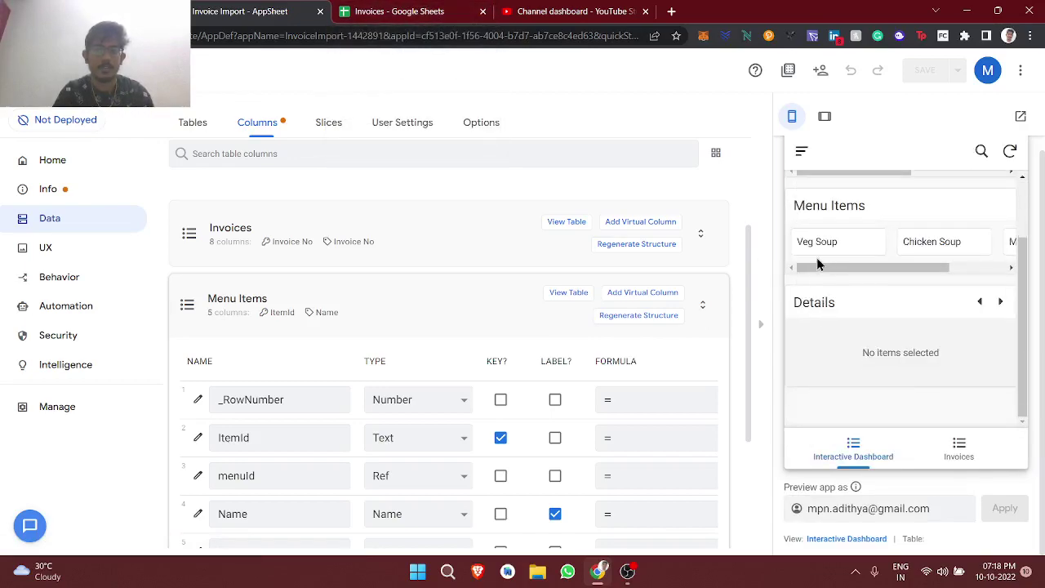
pyautogui.click(817, 251)
pyautogui.scroll(-2, 830, 334)
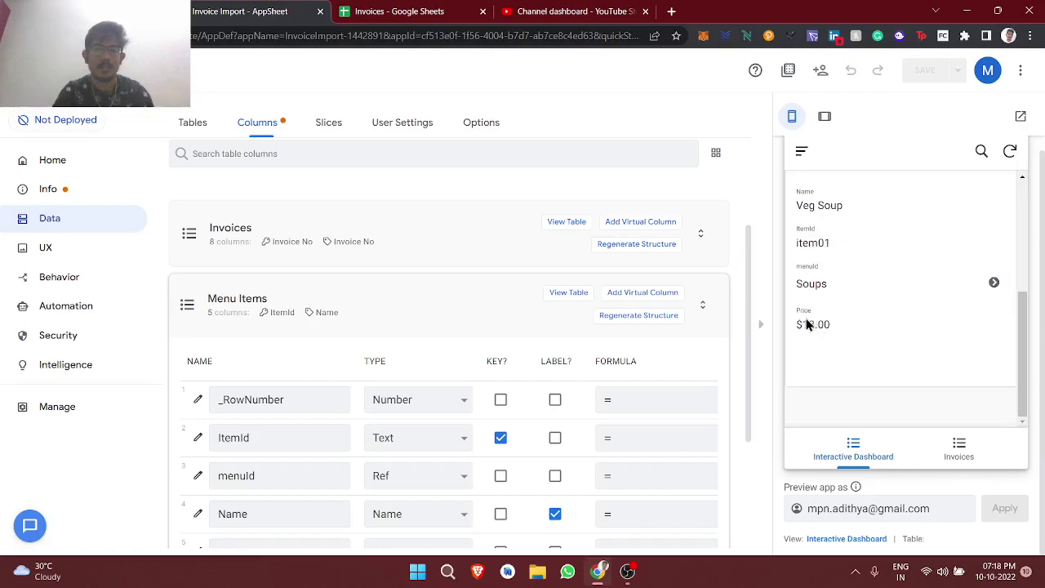
pyautogui.scroll(3, 807, 324)
pyautogui.scroll(-2, 857, 354)
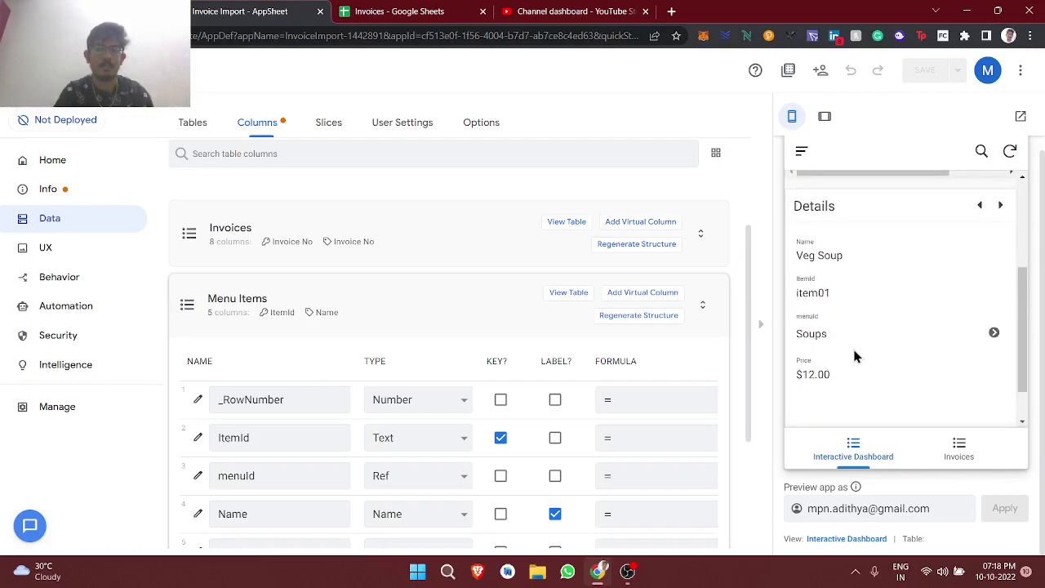
pyautogui.scroll(3, 856, 355)
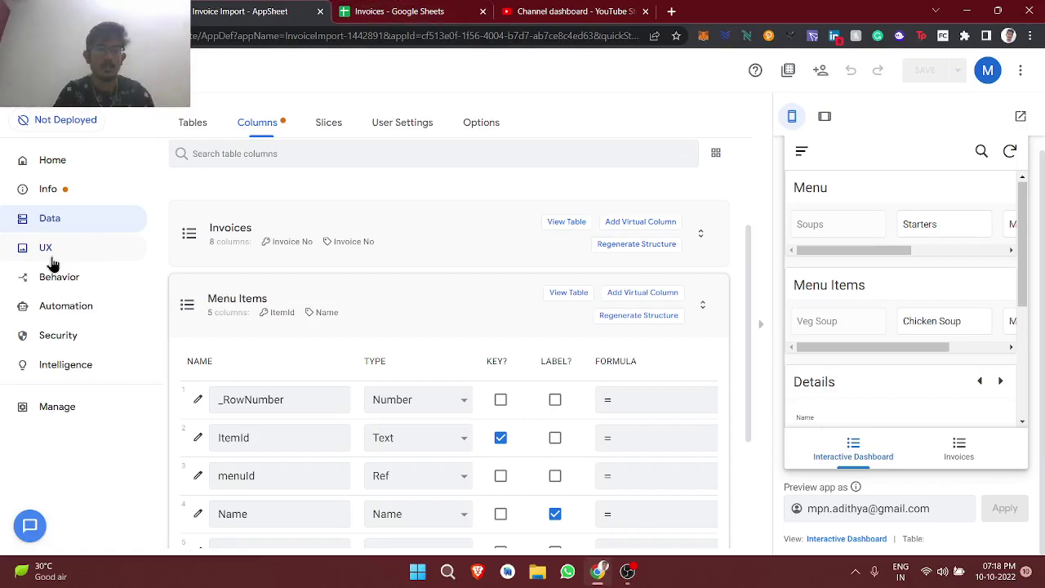
# Expand the Menu view's settings in UX > Views
pyautogui.scroll(-1, 343, 212)
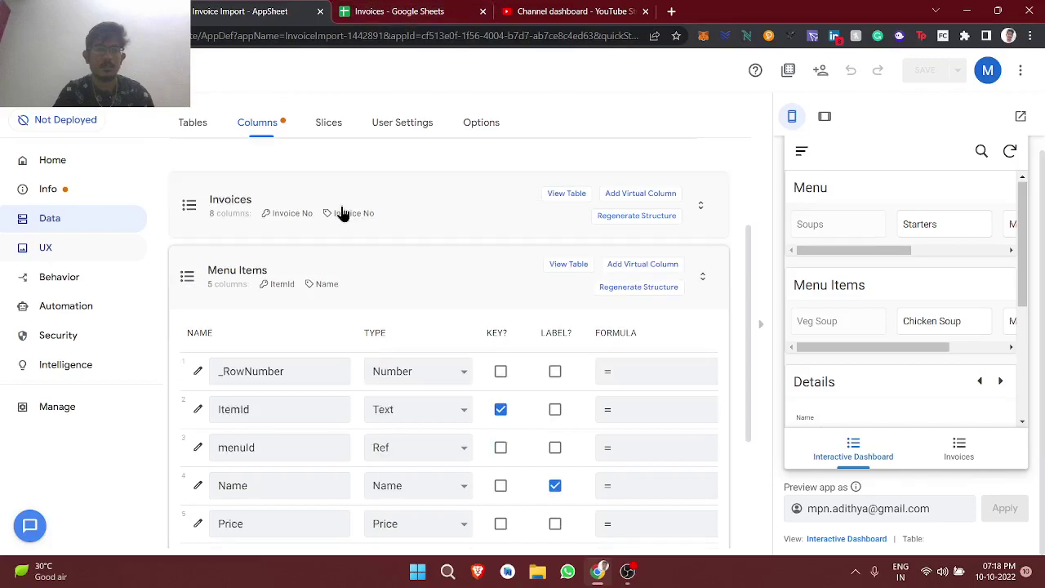
pyautogui.scroll(-3, 345, 210)
pyautogui.scroll(-2, 346, 210)
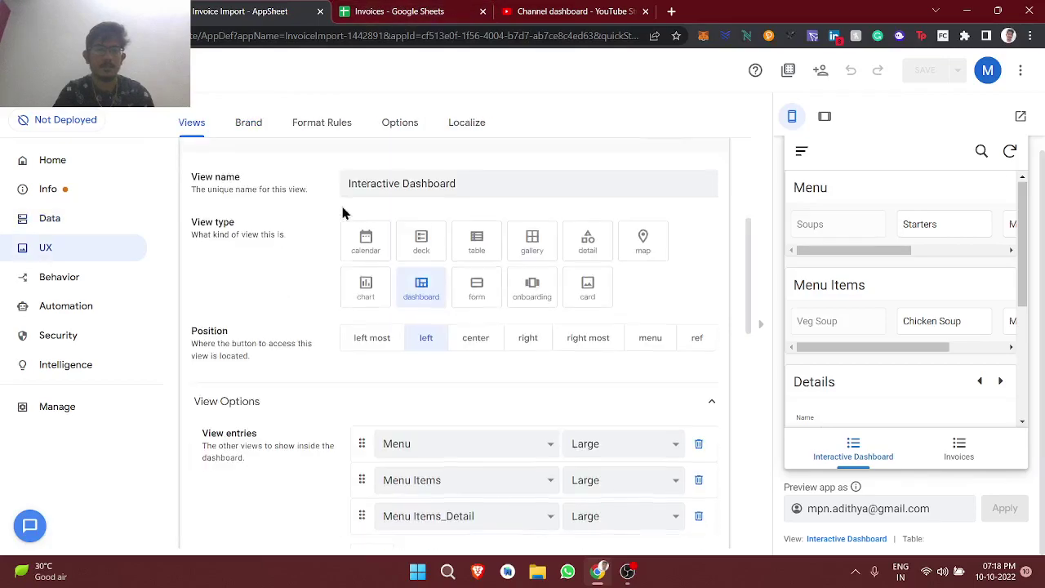
pyautogui.scroll(1, 343, 205)
pyautogui.scroll(-3, 342, 205)
pyautogui.scroll(5, 343, 209)
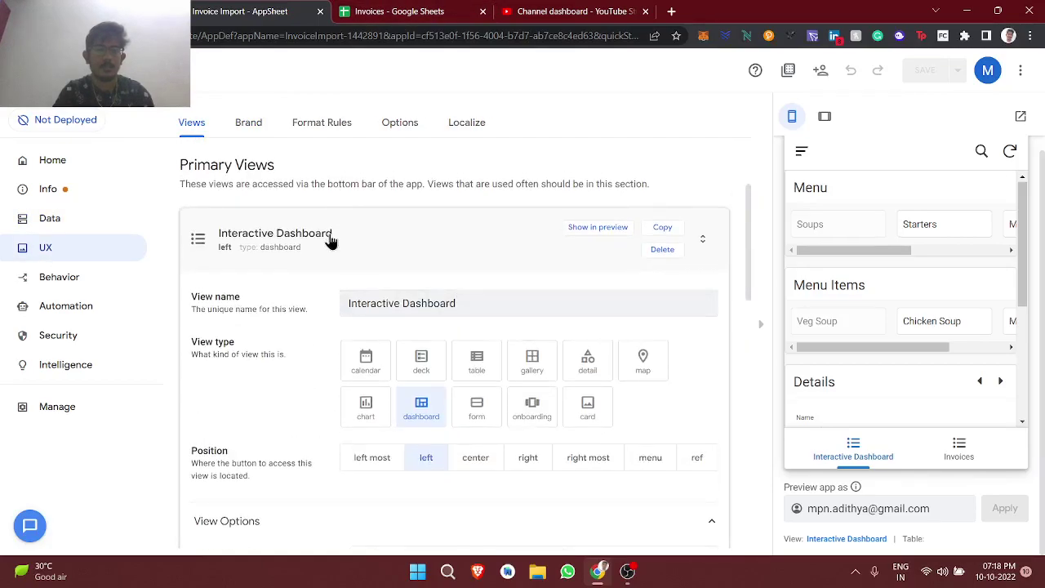
pyautogui.scroll(-10, 331, 240)
pyautogui.click(315, 348)
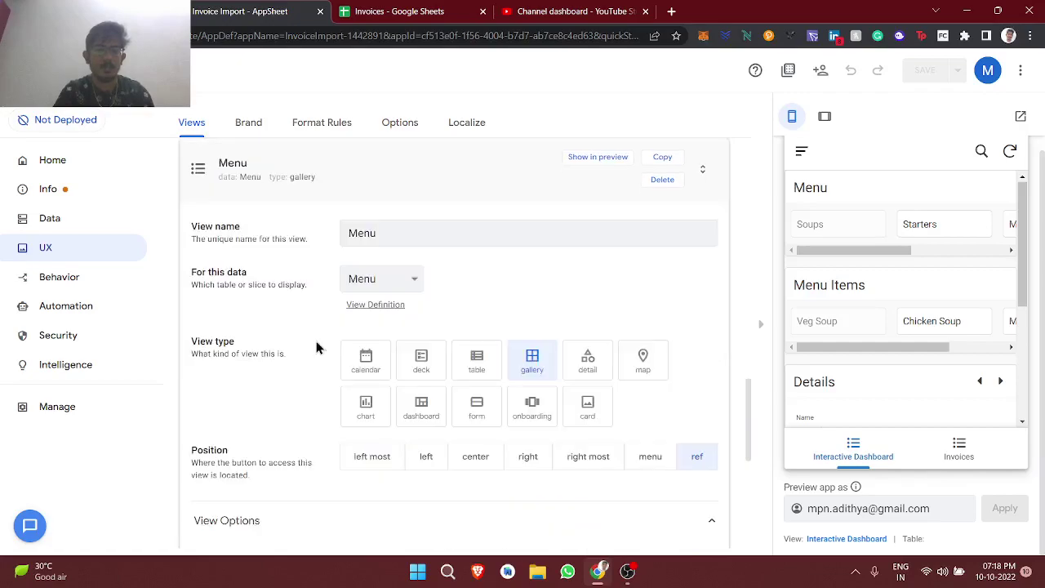
pyautogui.scroll(-3, 450, 249)
pyautogui.scroll(1, 488, 343)
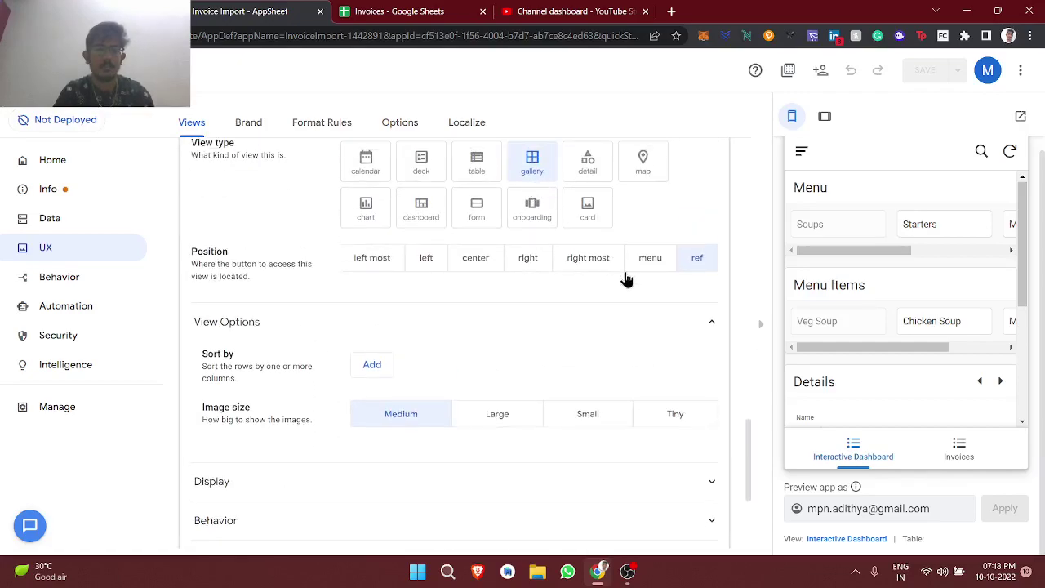
# Glance at the Menu and Menu Items sheets, return to AppSheet, then bring OBS Studio forward
pyautogui.click(438, 11)
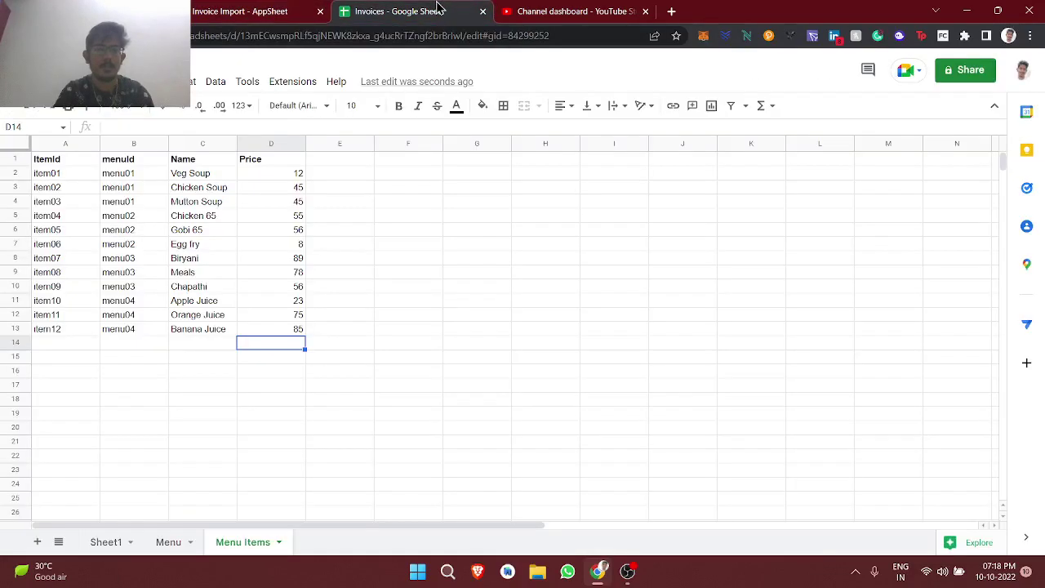
pyautogui.click(184, 544)
pyautogui.click(186, 164)
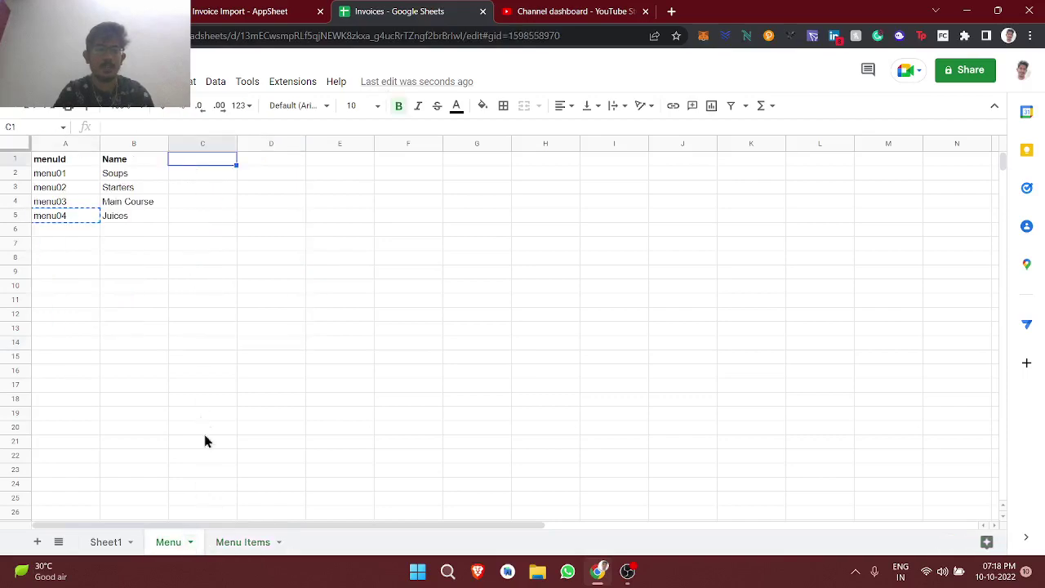
pyautogui.click(237, 542)
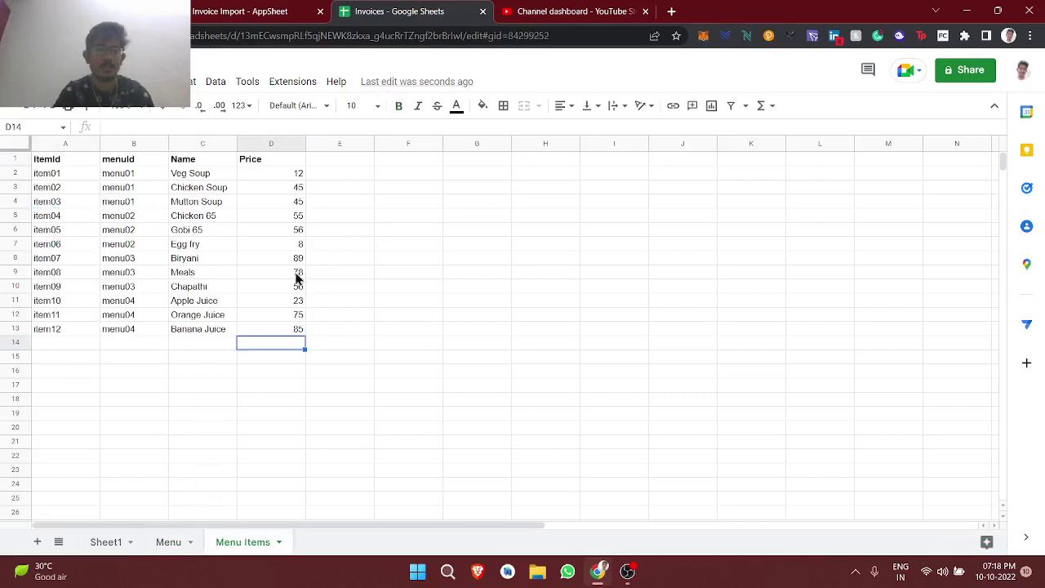
pyautogui.click(334, 159)
pyautogui.click(274, 10)
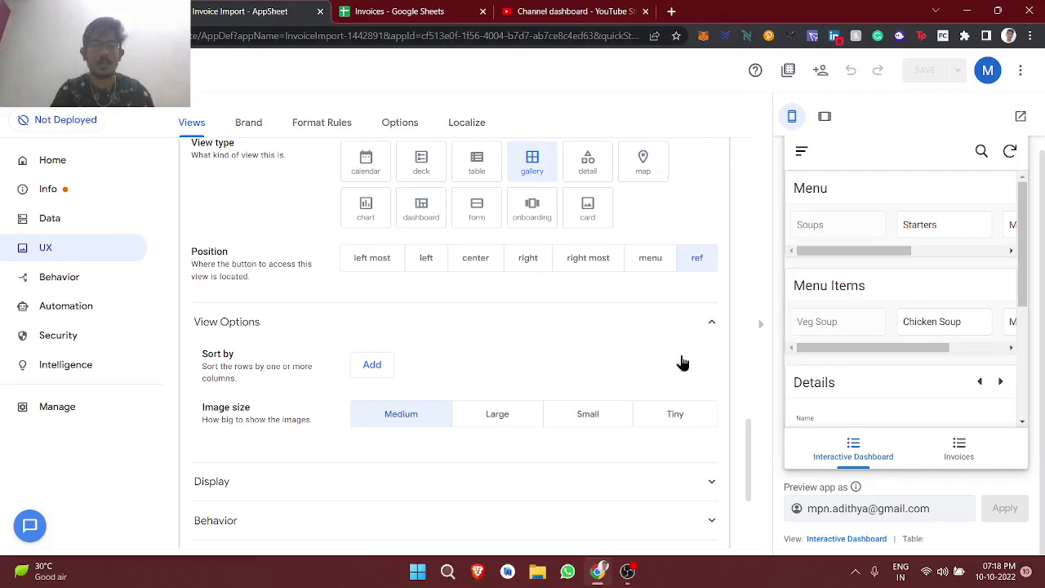
pyautogui.scroll(2, 529, 324)
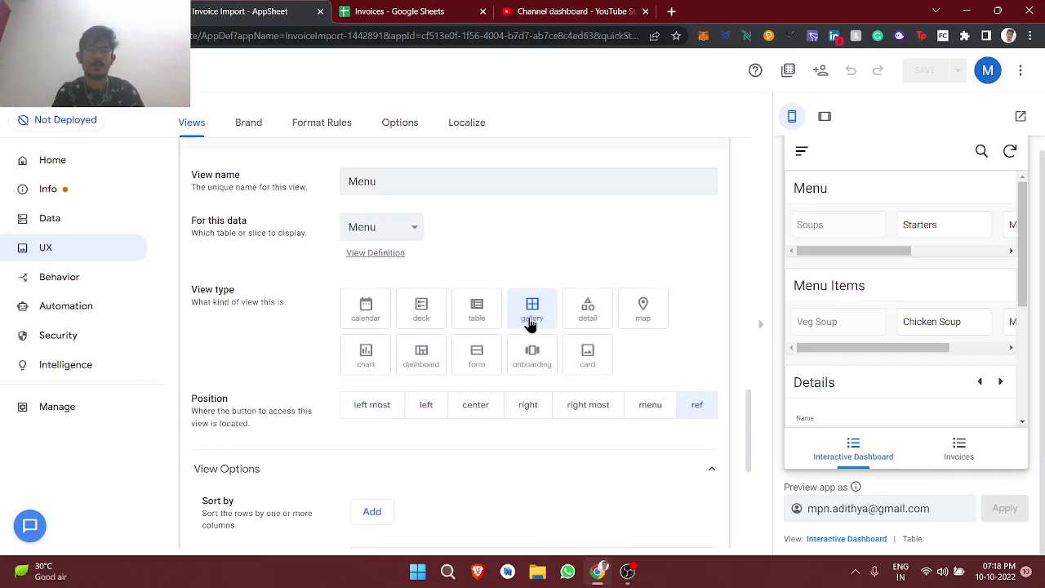
pyautogui.click(628, 575)
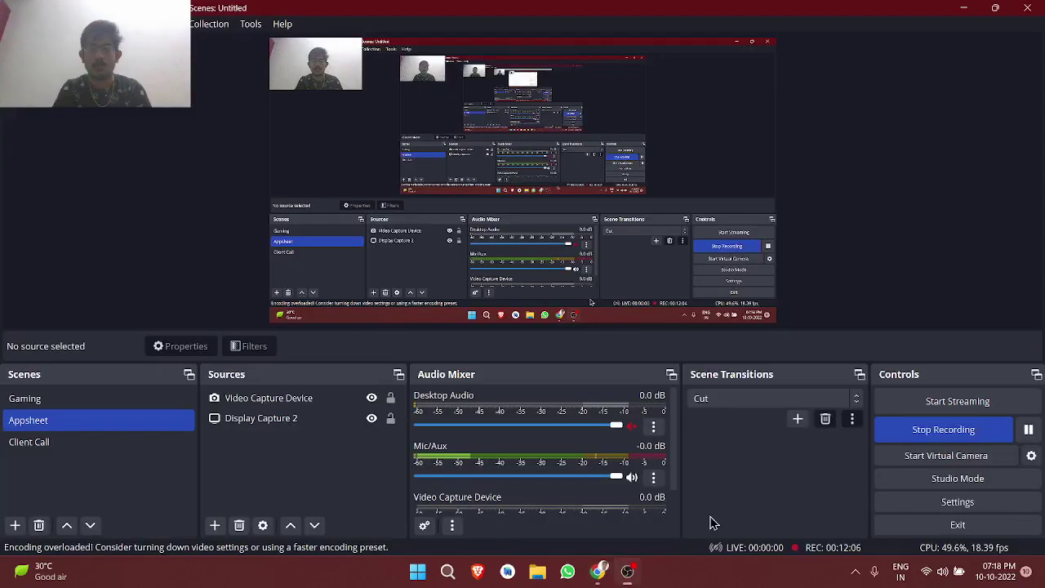